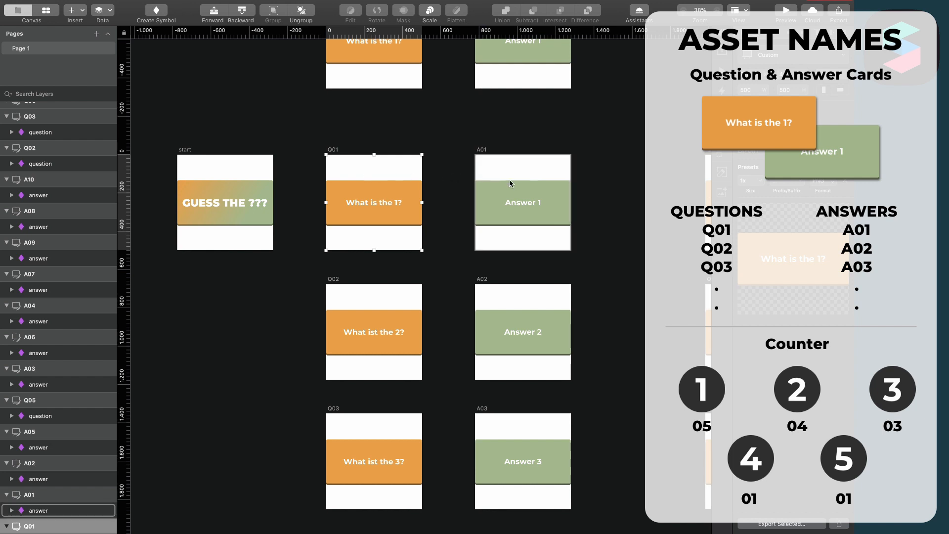
pyautogui.scroll(-3, 326, 345)
pyautogui.scroll(-3, 344, 226)
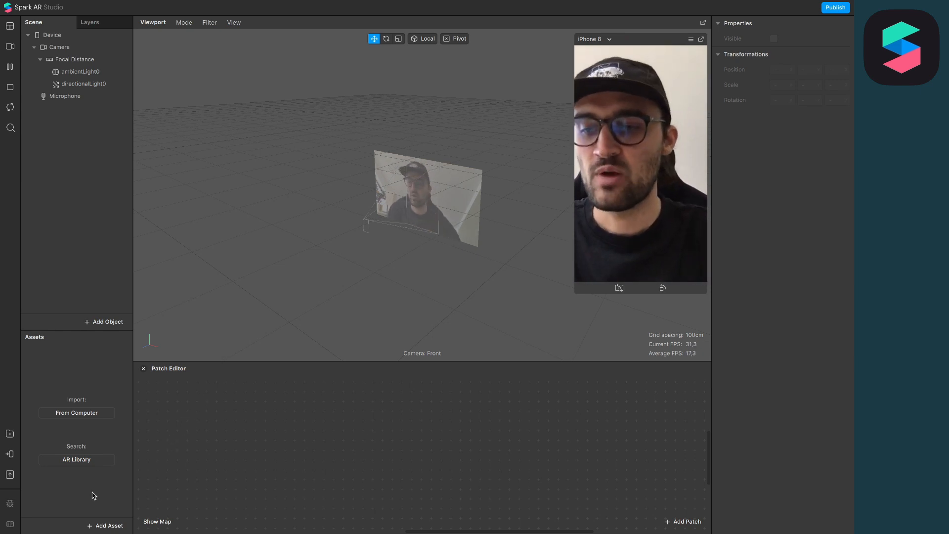
# Create an animation sequence and load Q01.png through Q10.png as its new texture
pyautogui.click(105, 525)
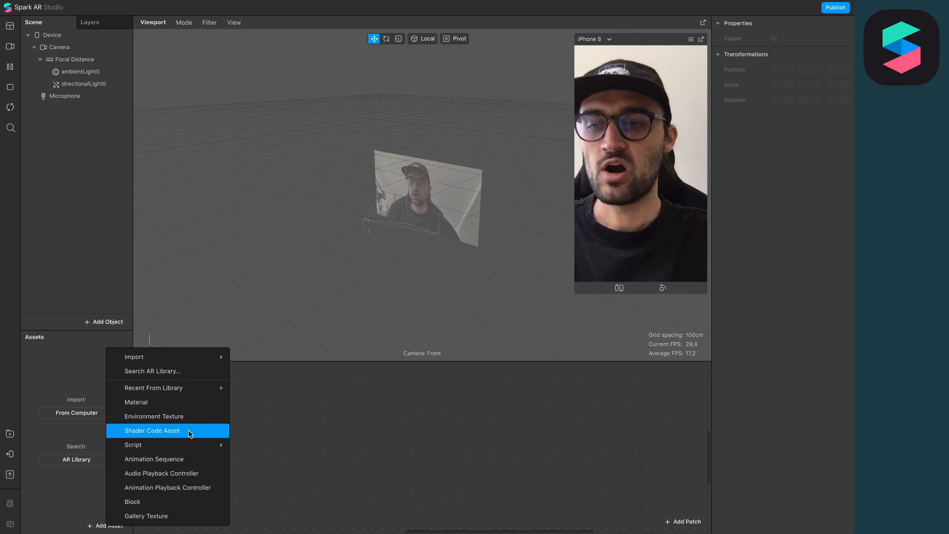
pyautogui.click(173, 461)
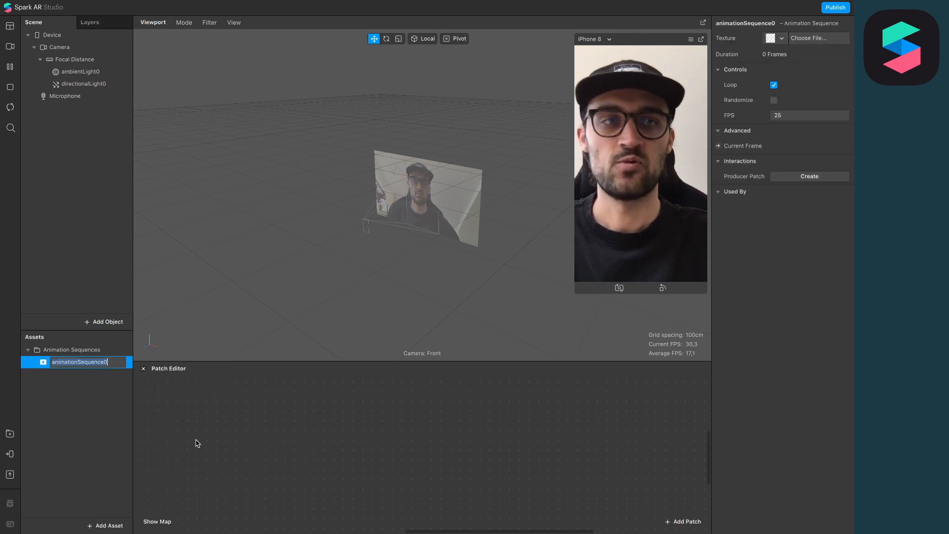
pyautogui.click(781, 38)
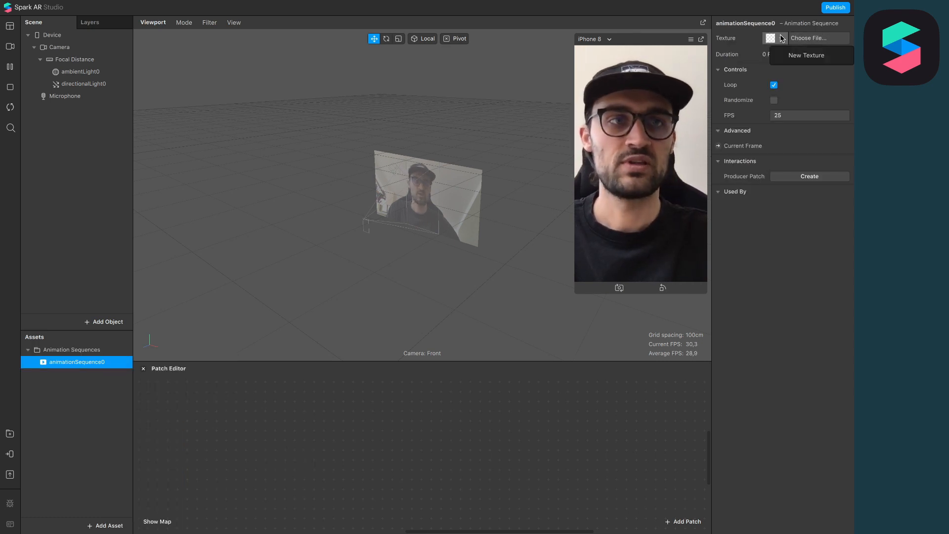
pyautogui.click(802, 56)
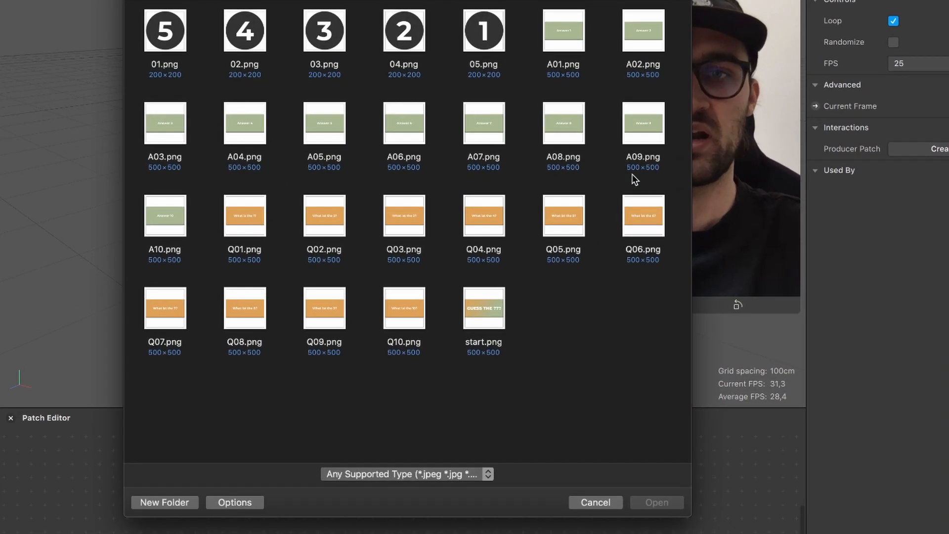
pyautogui.moveTo(396, 424); pyautogui.dragTo(215, 219)
pyautogui.keyDown('super'); pyautogui.click(160, 315); pyautogui.keyUp('super')
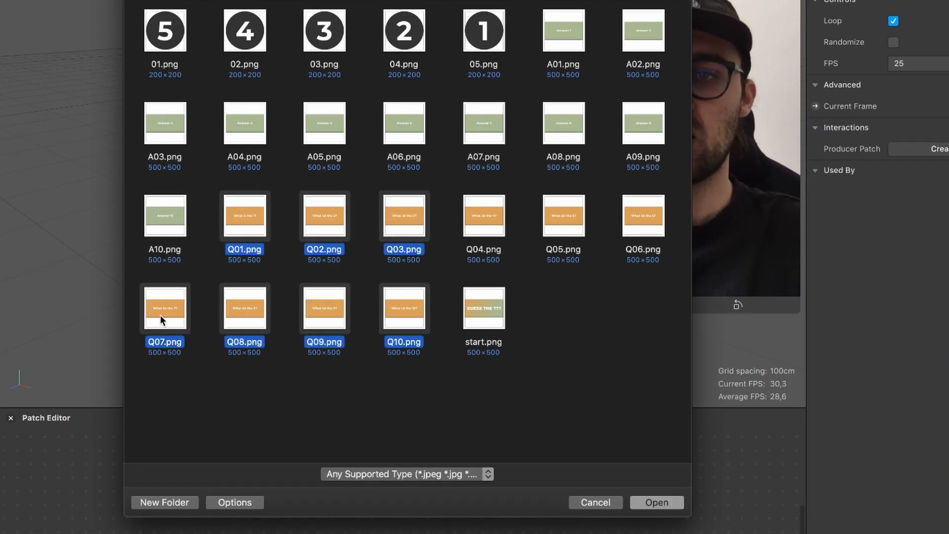
pyautogui.keyDown('super'); pyautogui.click(504, 211); pyautogui.keyUp('super')
pyautogui.keyDown('super'); pyautogui.click(578, 214); pyautogui.keyUp('super')
pyautogui.keyDown('super'); pyautogui.click(633, 215); pyautogui.keyUp('super')
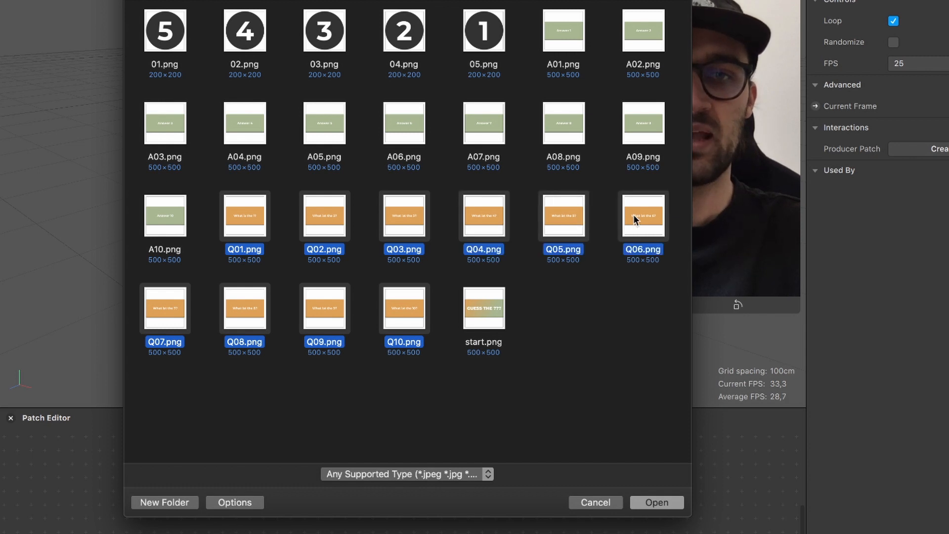
pyautogui.click(660, 501)
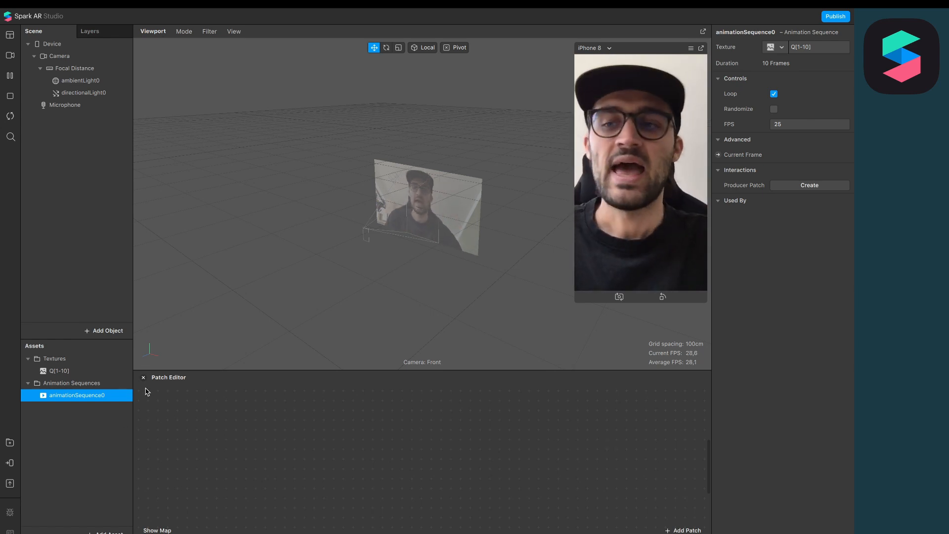
# Set the Q[1-10] texture's compression to None for iOS, Android and Older Android
pyautogui.click(84, 375)
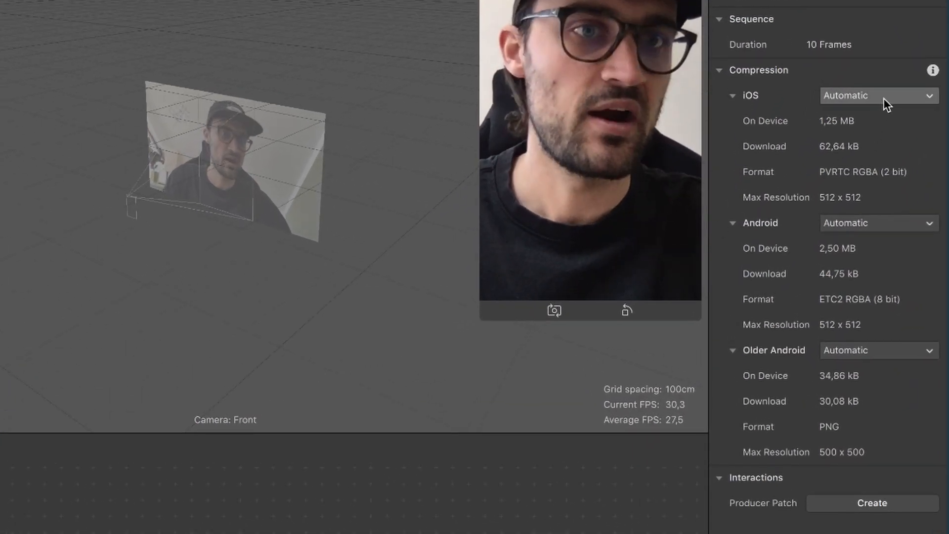
pyautogui.click(882, 98)
pyautogui.click(865, 134)
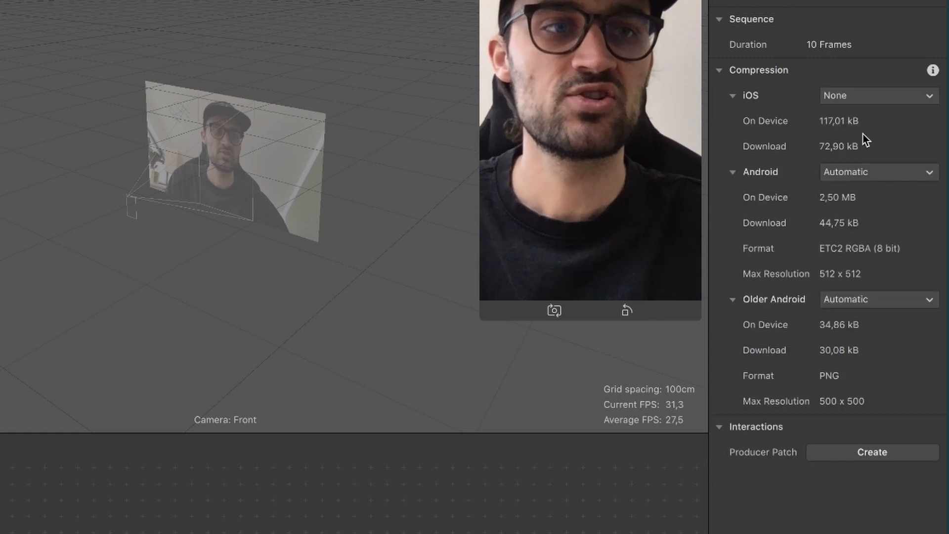
pyautogui.click(891, 170)
pyautogui.click(864, 217)
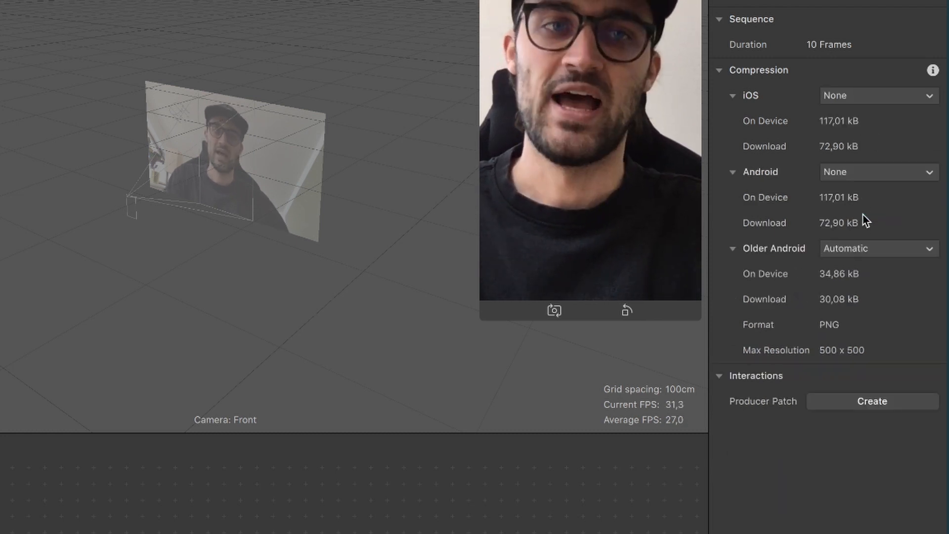
pyautogui.click(885, 251)
pyautogui.click(855, 286)
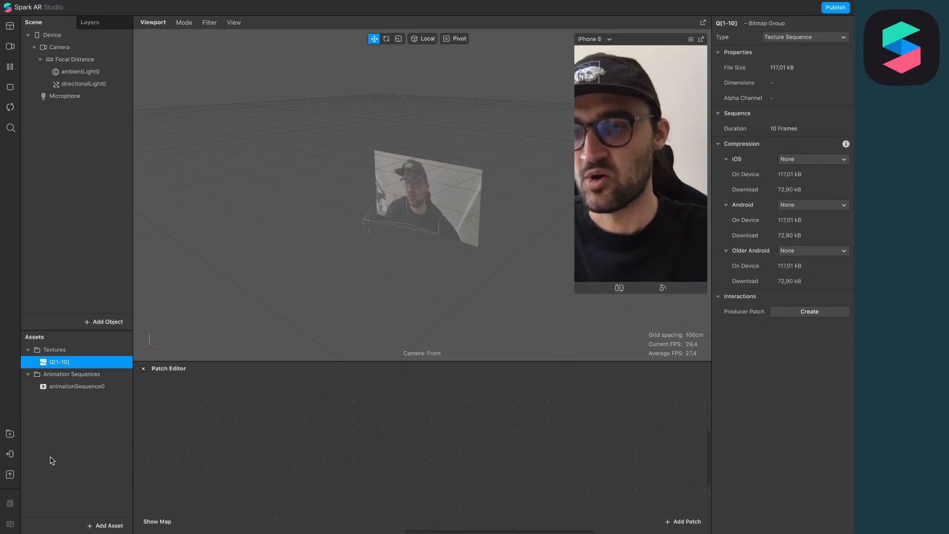
# Create a second animation sequence and load A01.png through A10.png as its new texture
pyautogui.click(50, 459)
pyautogui.click(107, 524)
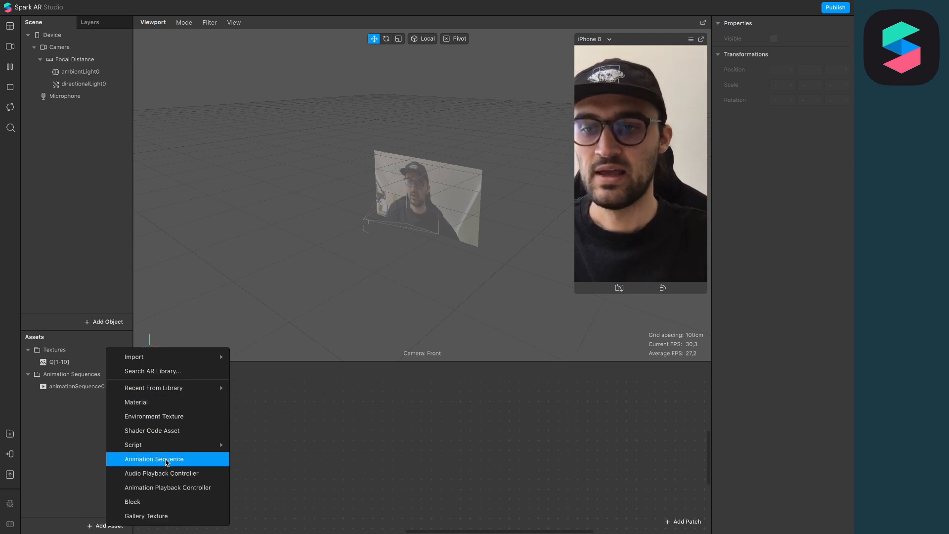
pyautogui.click(166, 460)
pyautogui.click(782, 39)
pyautogui.click(787, 74)
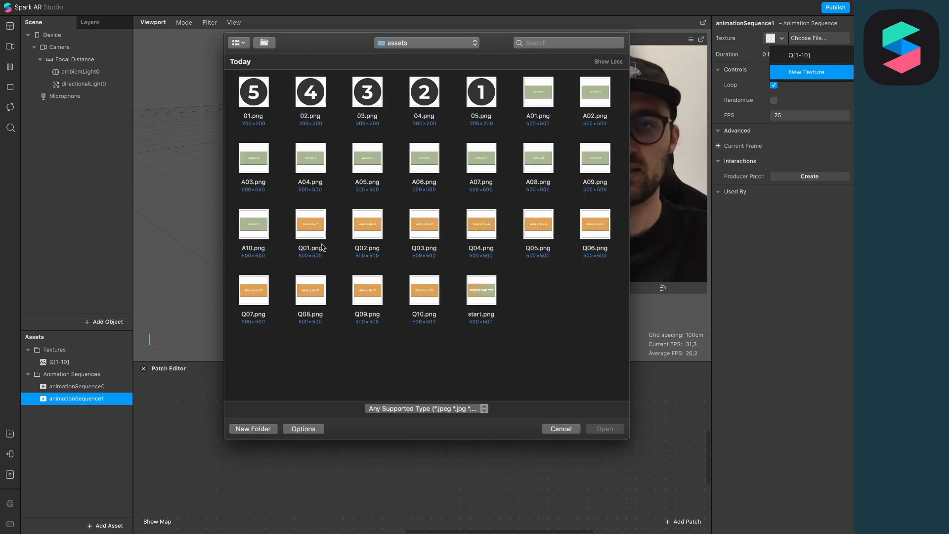
pyautogui.keyDown('super'); pyautogui.click(301, 159); pyautogui.keyUp('super')
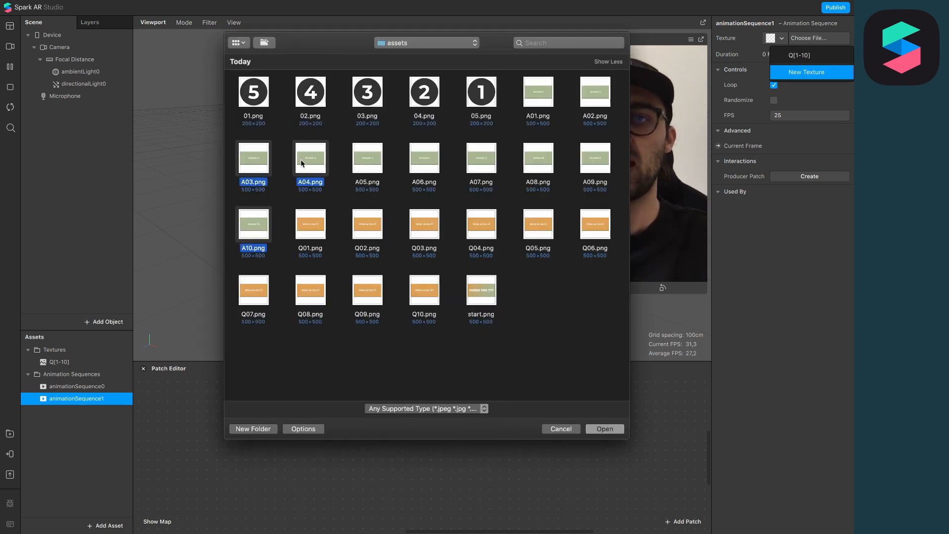
pyautogui.keyDown('super'); pyautogui.click(355, 163); pyautogui.keyUp('super')
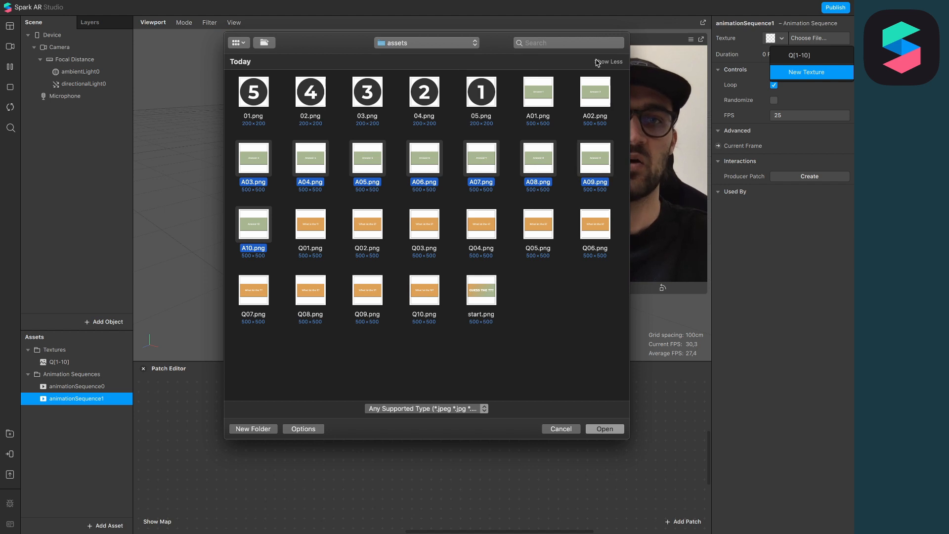
pyautogui.click(598, 429)
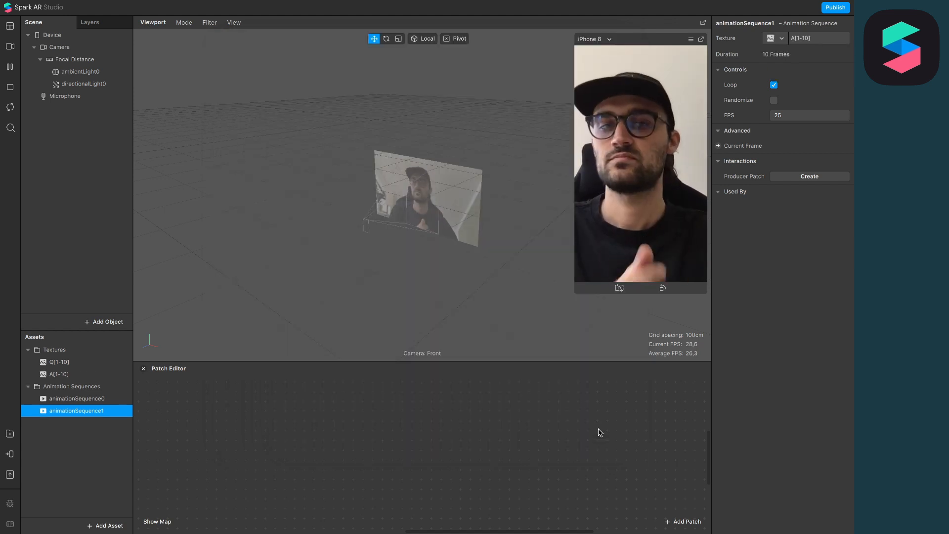
# Create a third animation sequence and load the number images 01.png through 05.png as its new texture
pyautogui.click(108, 525)
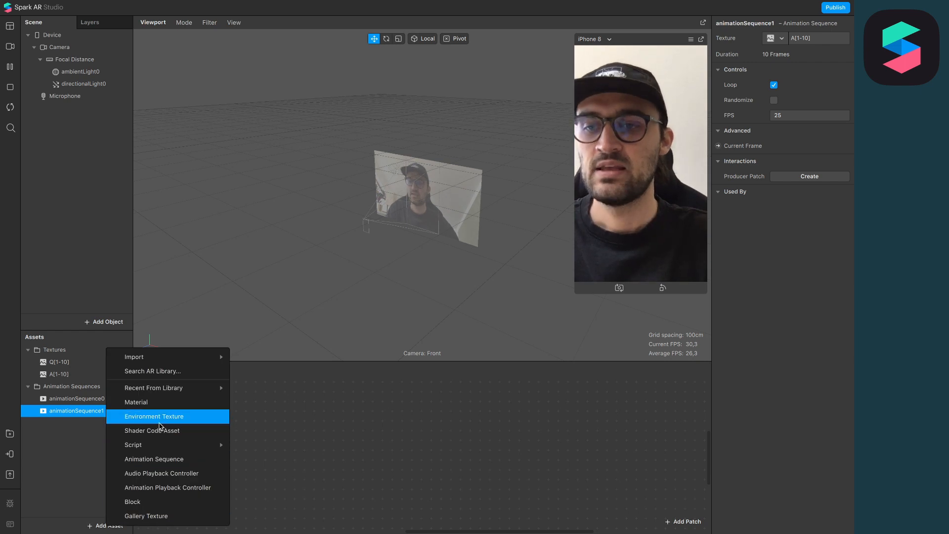
pyautogui.click(160, 459)
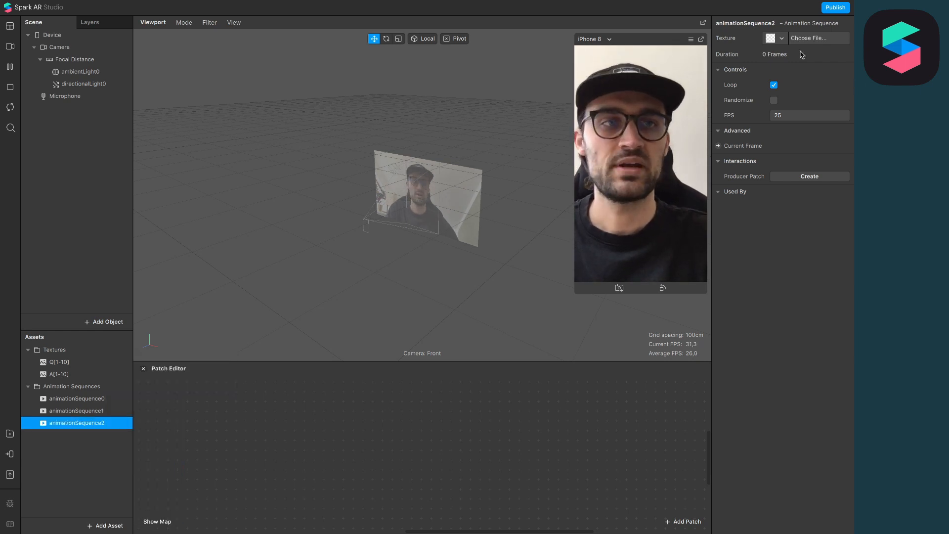
pyautogui.click(780, 38)
pyautogui.click(788, 91)
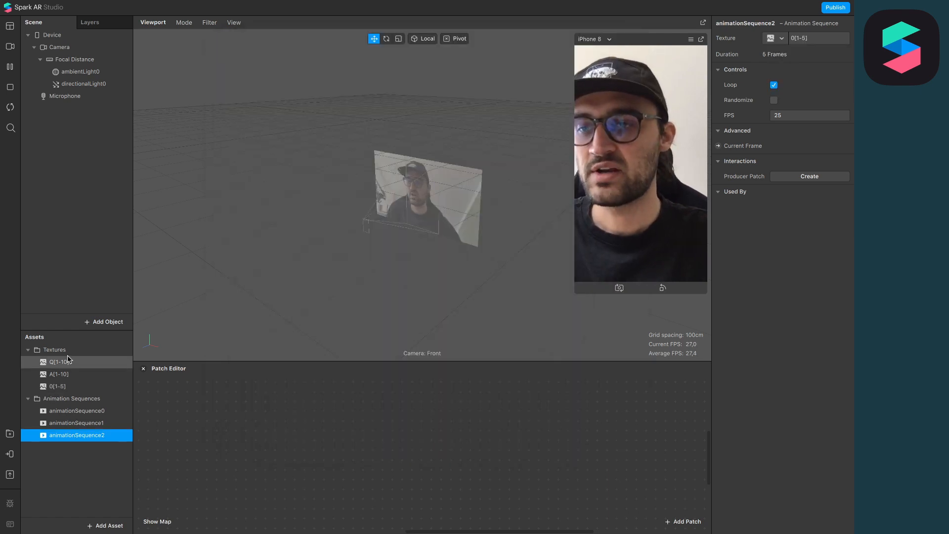
# Rename the three animation sequences, in order, to Questions, Answers and Counter
pyautogui.click(78, 414)
pyautogui.doubleClick(78, 413)
pyautogui.write('Questions')
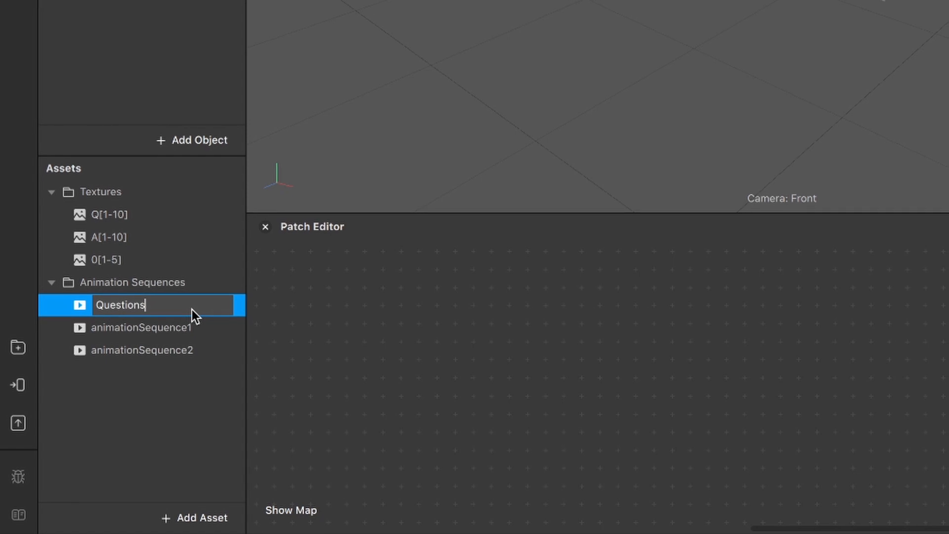
pyautogui.press('Return')
pyautogui.doubleClick(126, 330)
pyautogui.write('Answe')
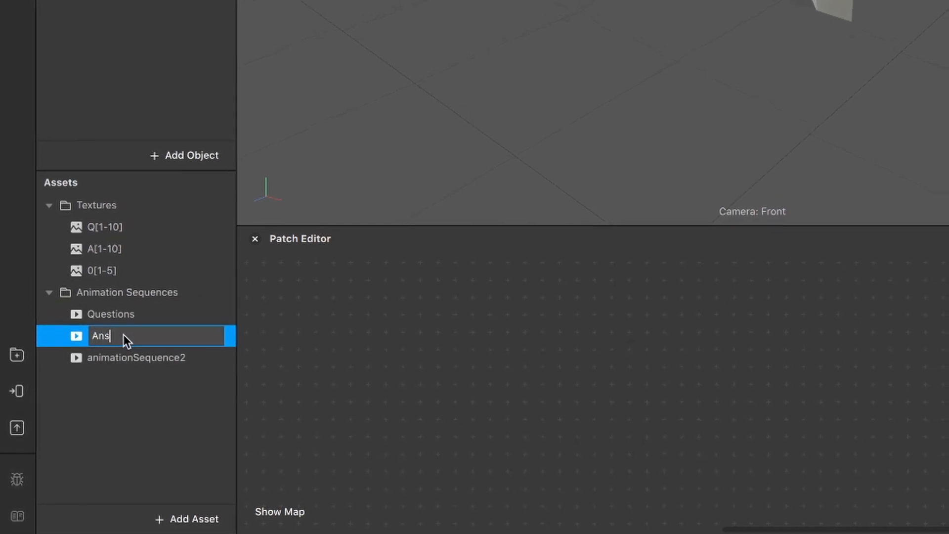
pyautogui.write('rs')
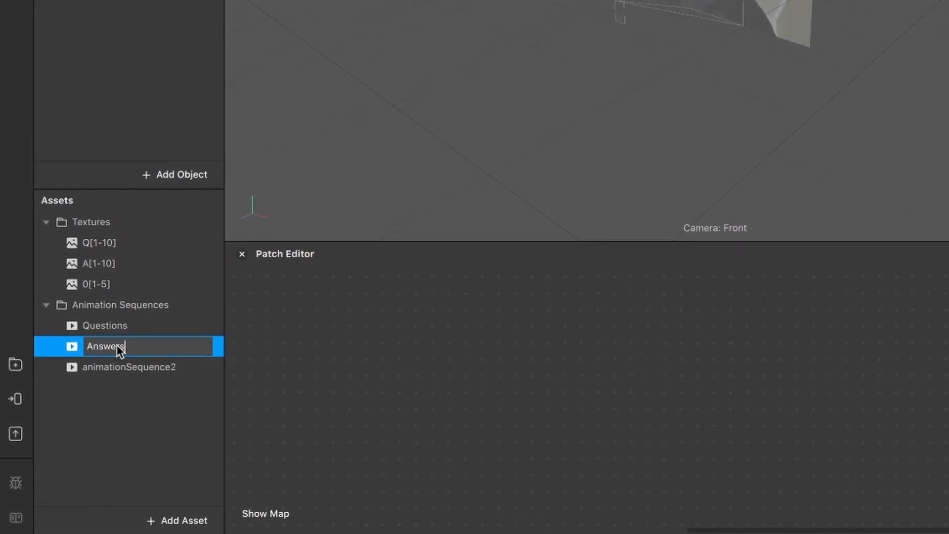
pyautogui.press('Return')
pyautogui.doubleClick(131, 369)
pyautogui.write('Counter')
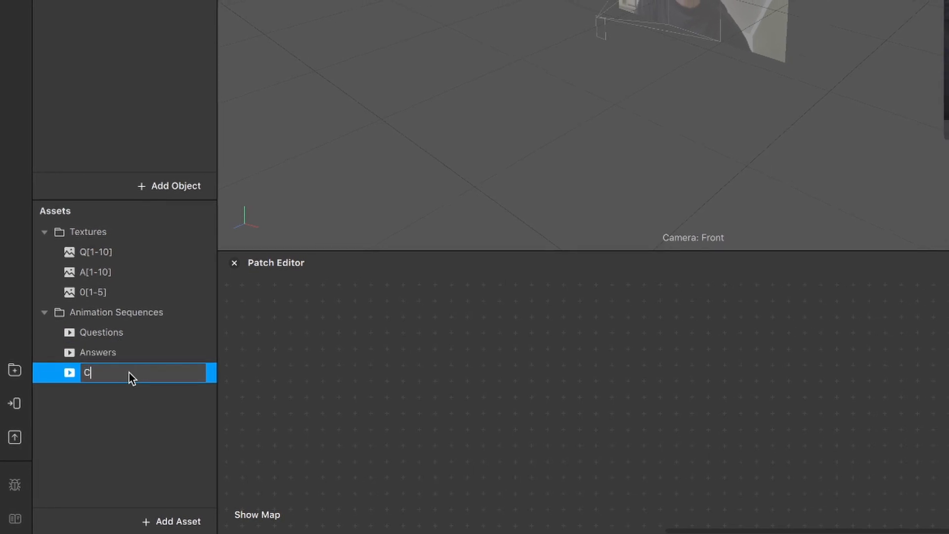
pyautogui.press('Return')
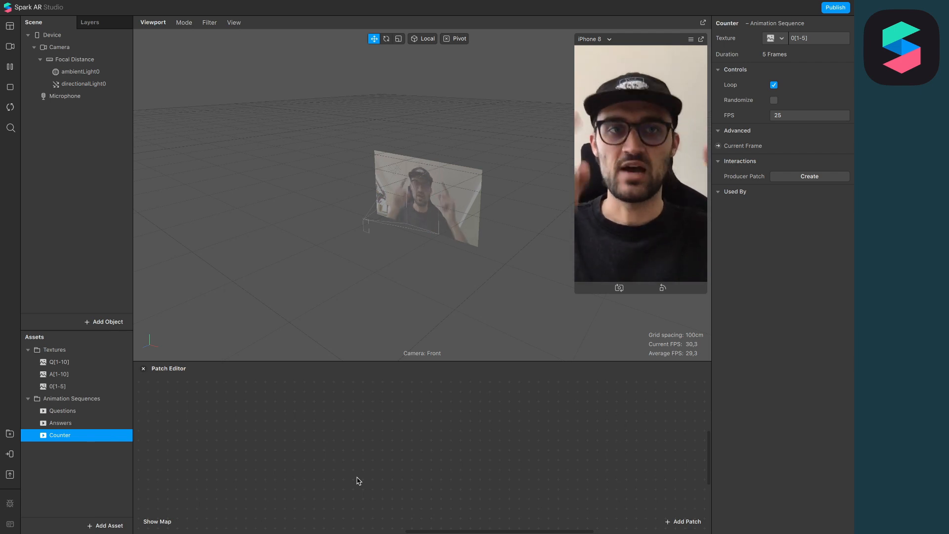
# Import start.png from the computer's assets folder as a texture
pyautogui.click(114, 525)
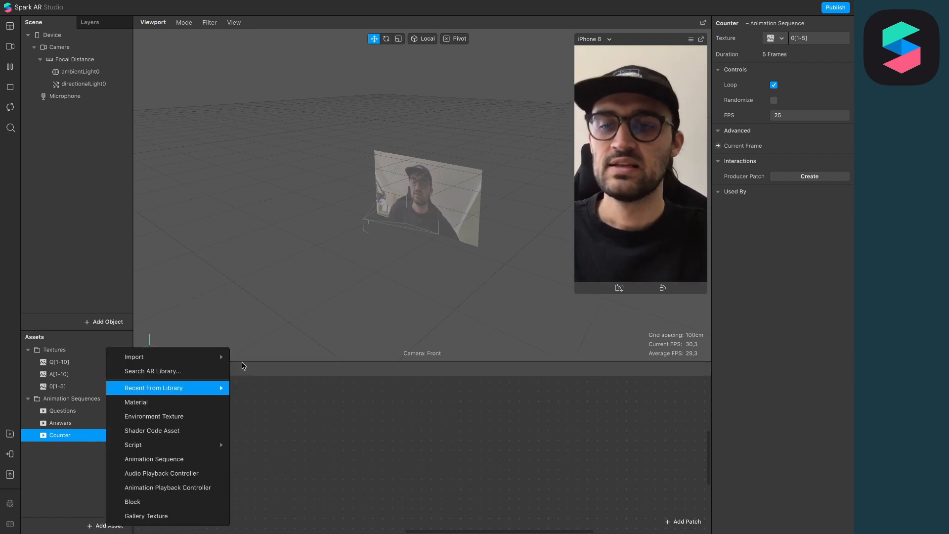
pyautogui.moveTo(206, 360)
pyautogui.click(273, 357)
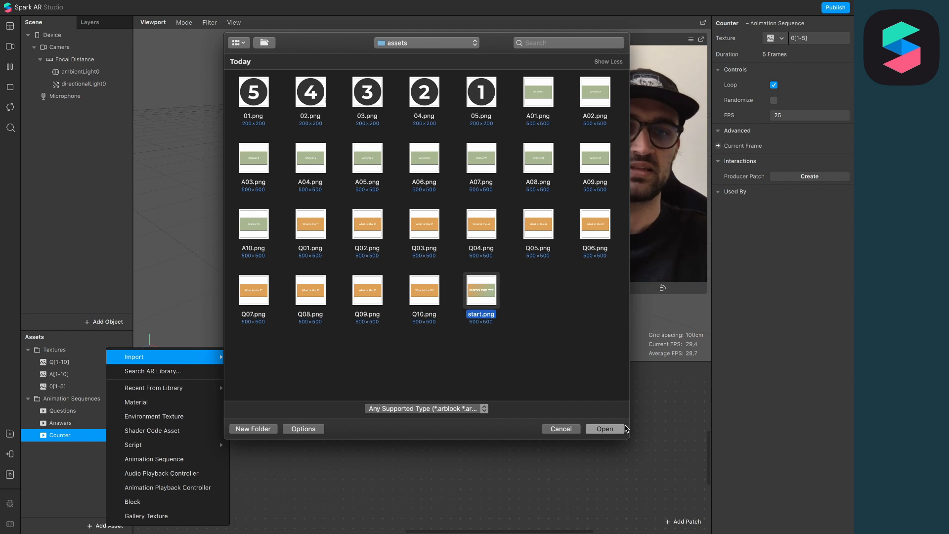
pyautogui.click(613, 434)
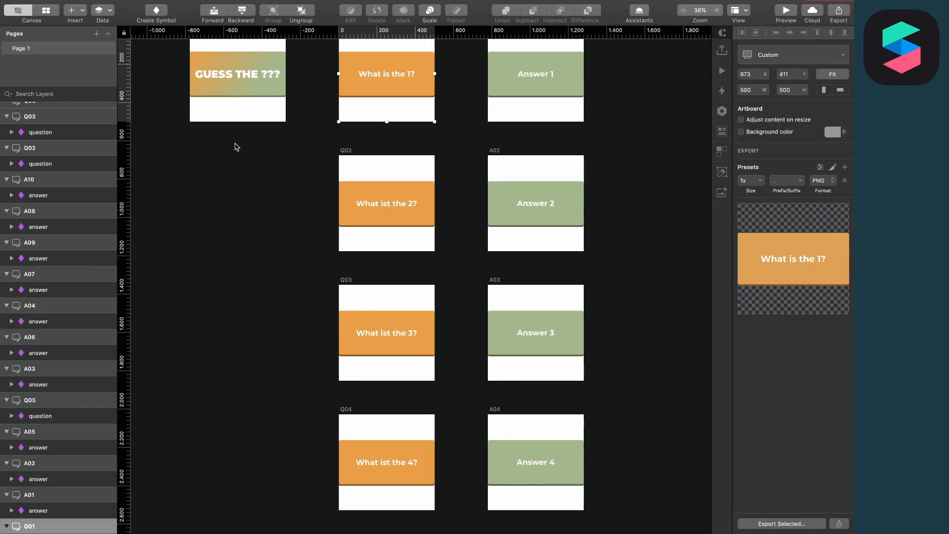
pyautogui.keyDown('super'); pyautogui.scroll(5, 312, 132); pyautogui.keyUp('super')
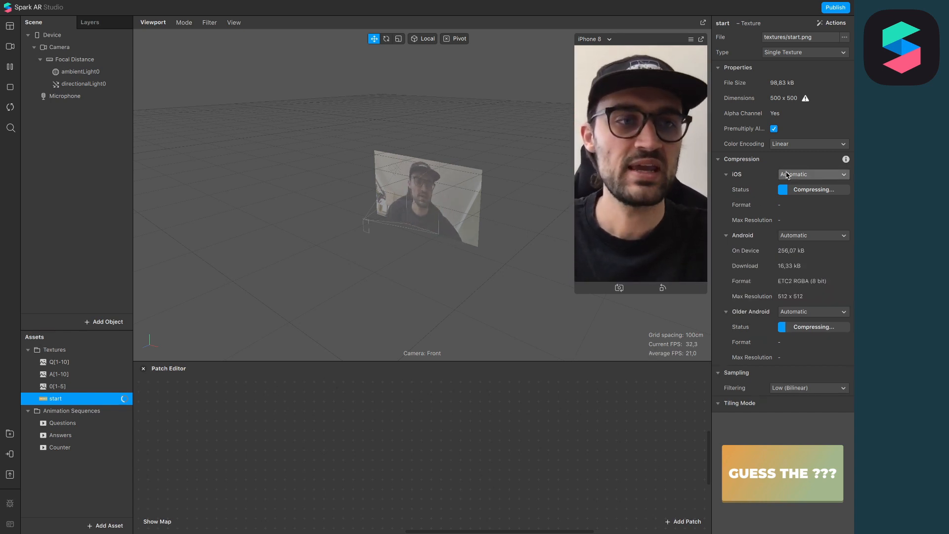
# Set the start texture's compression to None for iOS, Android and Older Android
pyautogui.click(796, 198)
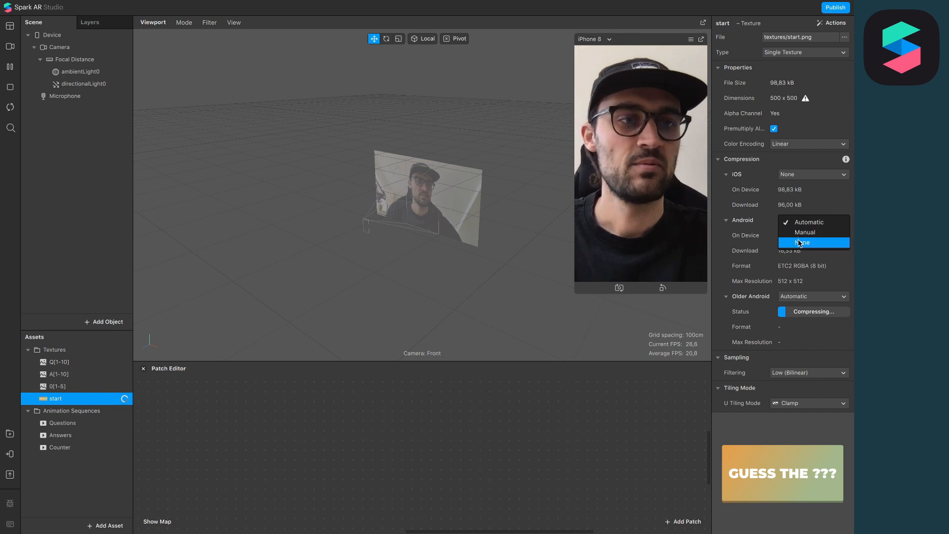
pyautogui.click(800, 243)
pyautogui.click(808, 290)
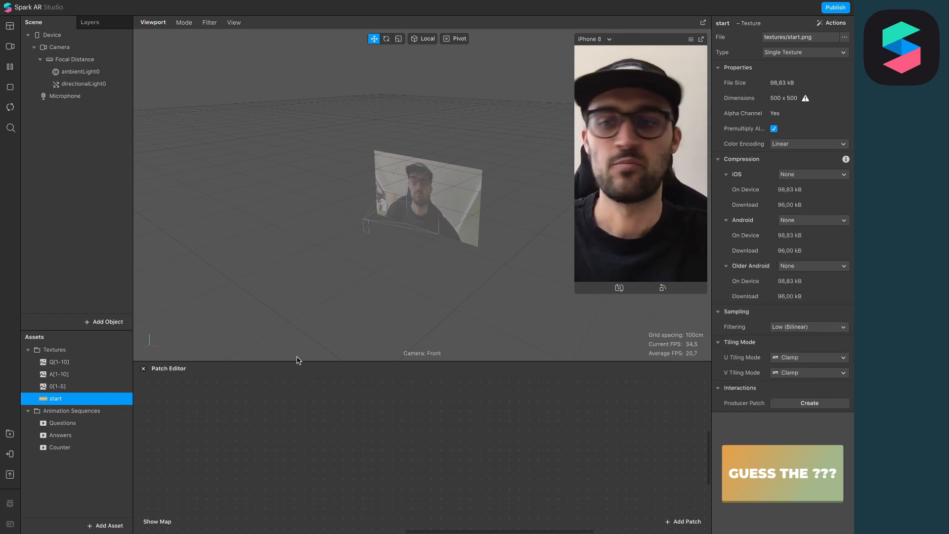
# Set the compression of the A[1-10] and 0[1-5] texture sequences to None for iOS, Android and Older Android
pyautogui.click(53, 387)
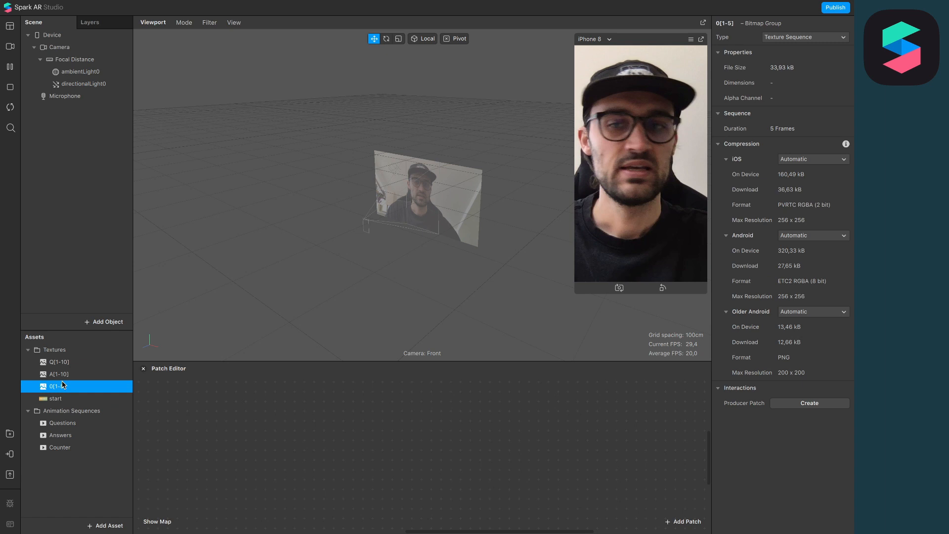
pyautogui.keyDown('shift'); pyautogui.click(67, 373); pyautogui.keyUp('shift')
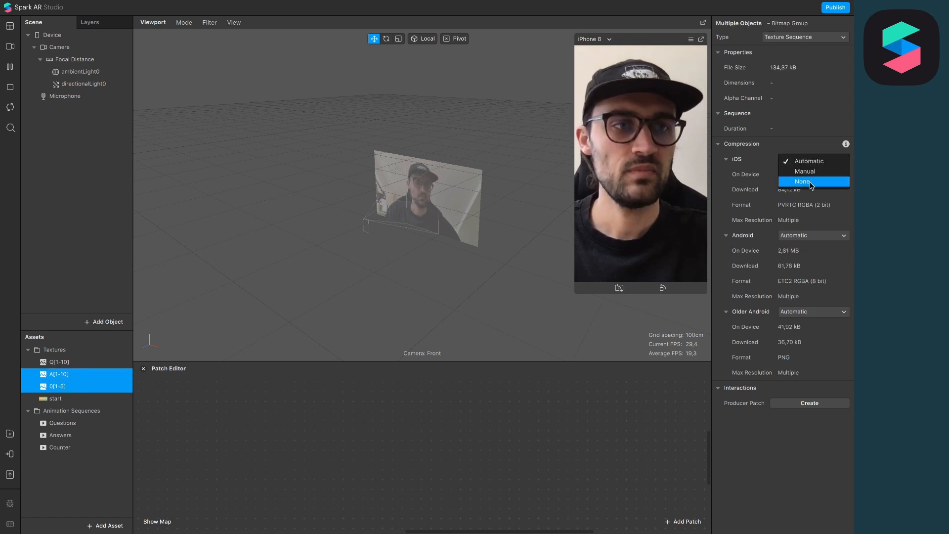
pyautogui.click(808, 183)
pyautogui.click(811, 207)
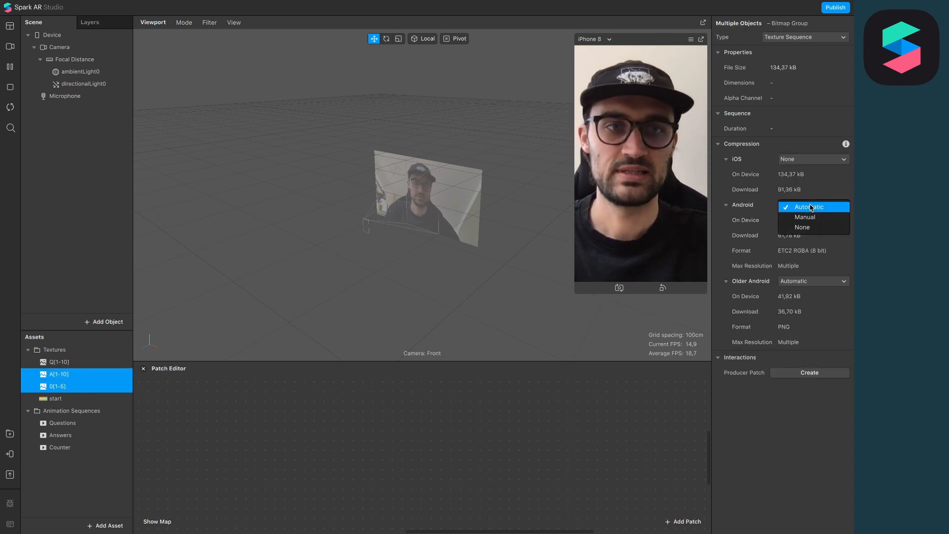
pyautogui.click(802, 227)
pyautogui.click(808, 252)
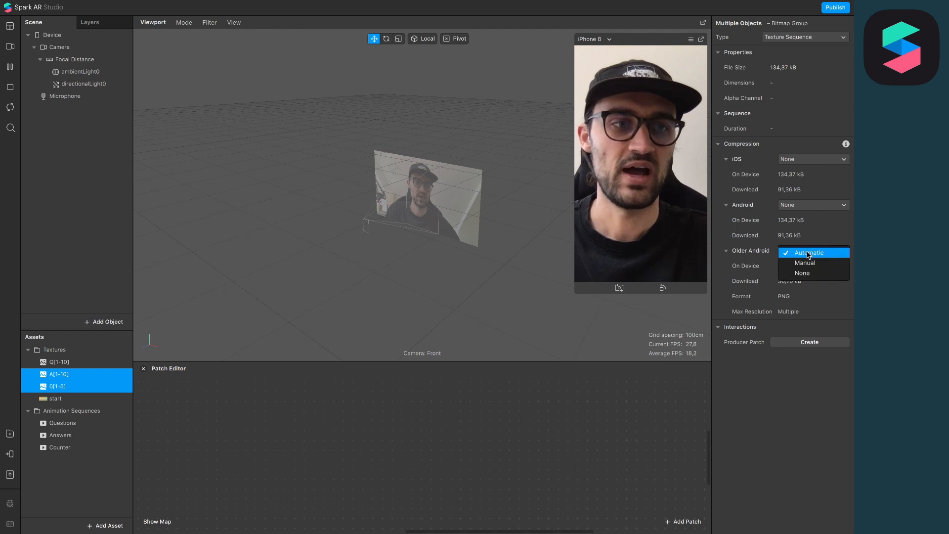
pyautogui.click(798, 274)
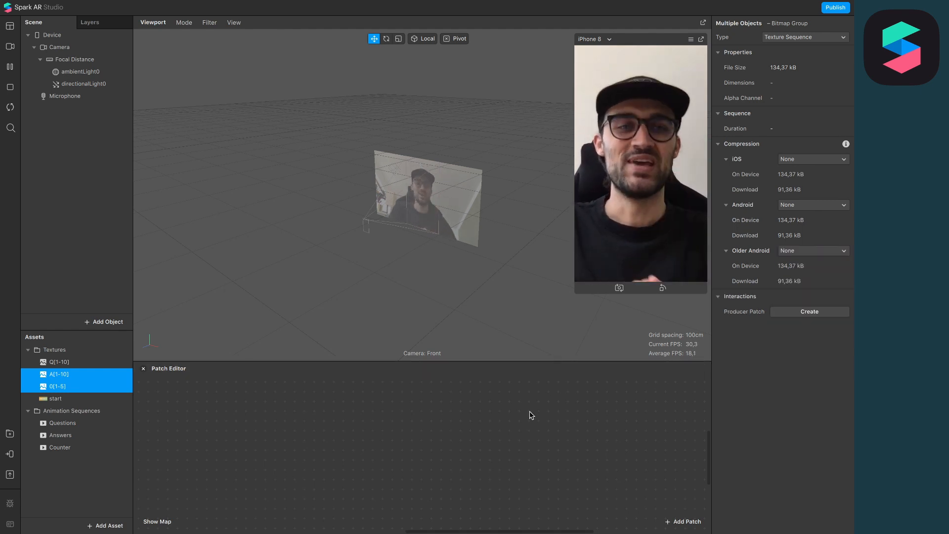
# Create a new material with the Flat shader type and duplicate it three times
pyautogui.click(106, 523)
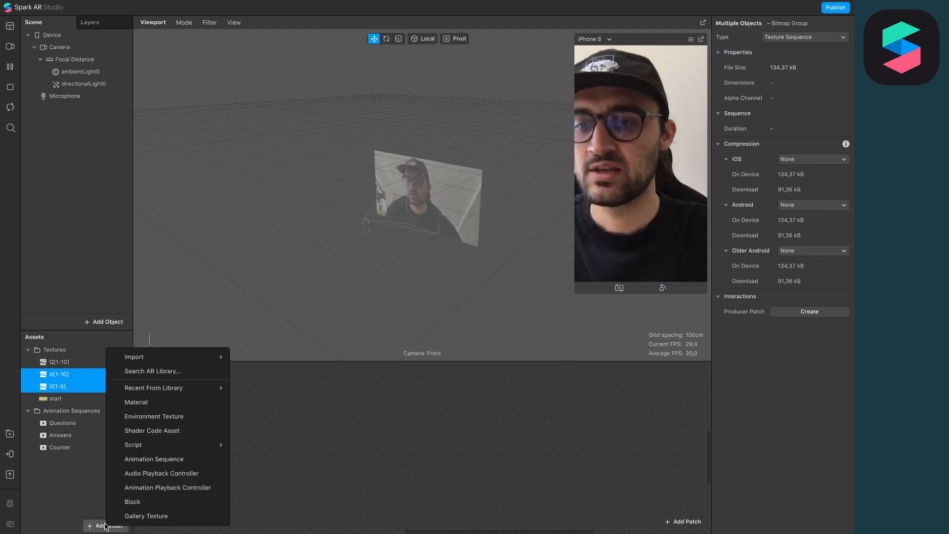
pyautogui.click(157, 402)
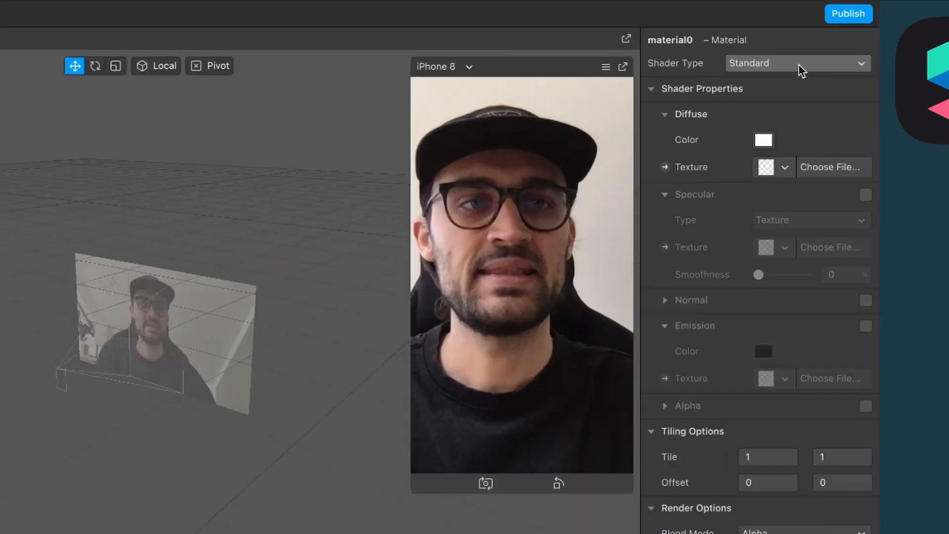
pyautogui.click(808, 37)
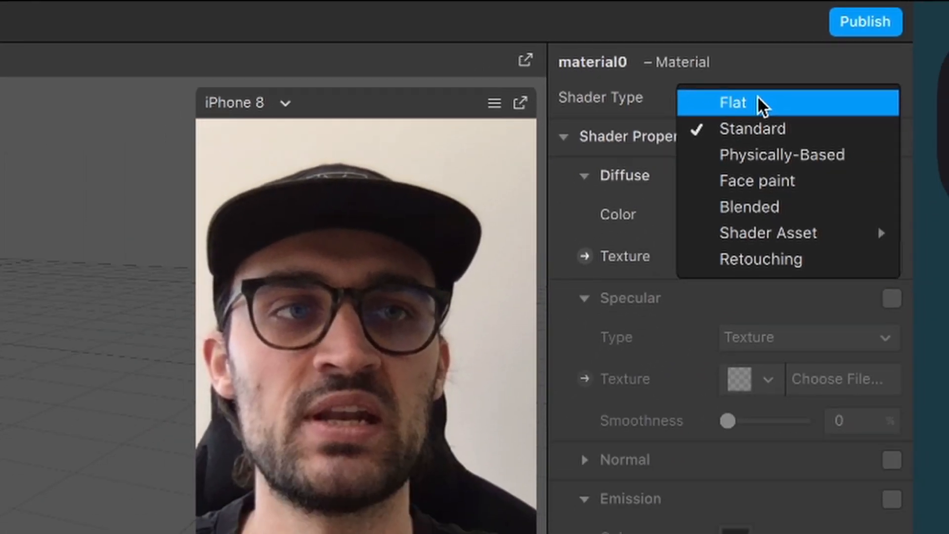
pyautogui.click(795, 41)
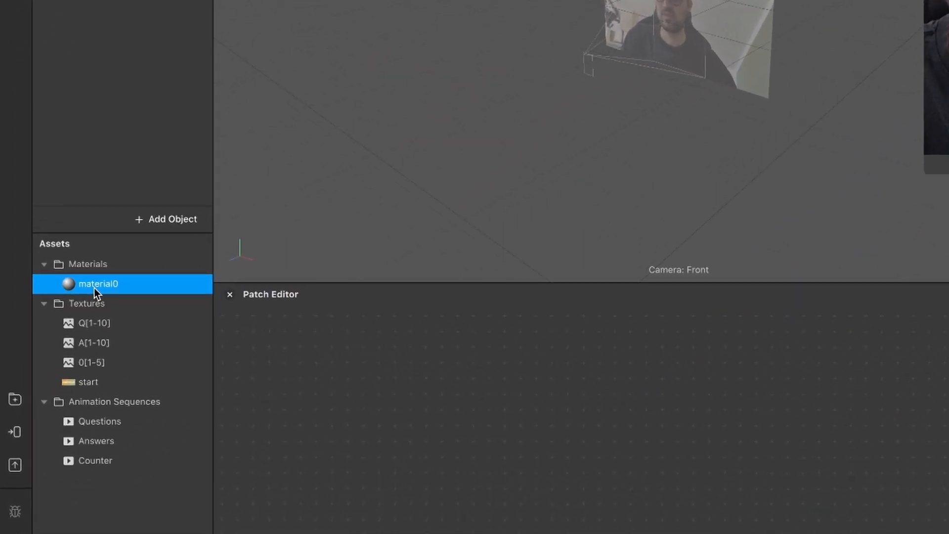
pyautogui.hotkey('ctrl', 'd')
pyautogui.hotkey('ctrl', 'd')
pyautogui.hotkey('ctrl', 'd')
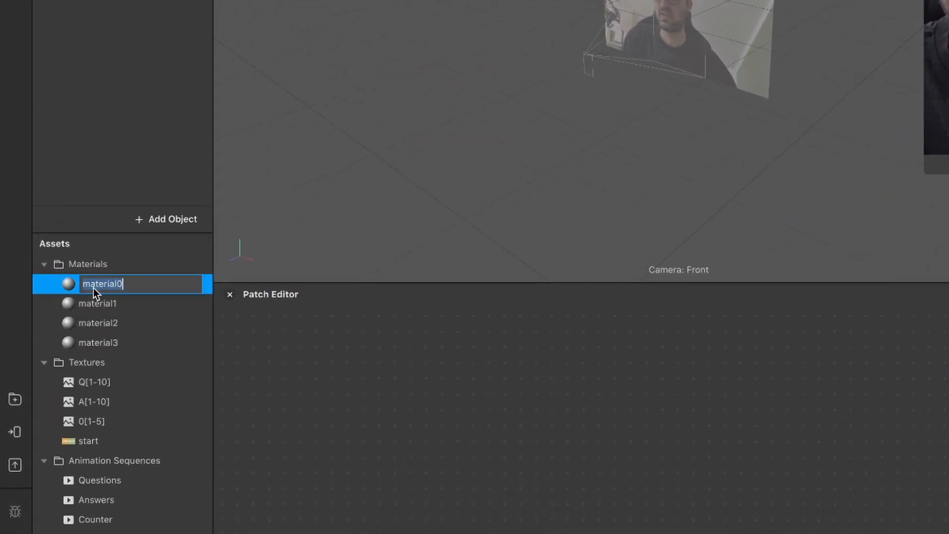
# Rename the four materials, in order, to Starts, Answers, Questions and Counter
pyautogui.doubleClick(94, 288)
pyautogui.write('Starts')
pyautogui.press('Return')
pyautogui.doubleClick(128, 299)
pyautogui.write('Answers')
pyautogui.press('Return')
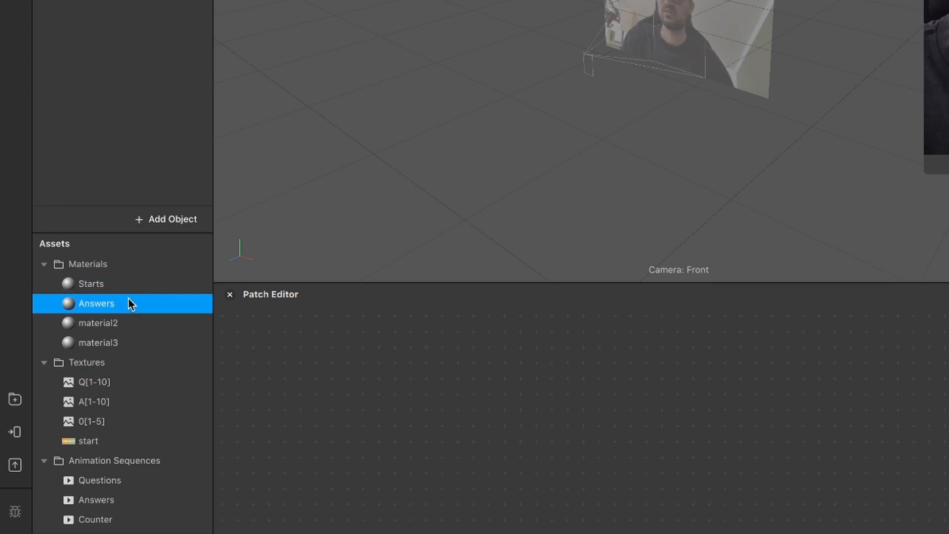
pyautogui.doubleClick(111, 324)
pyautogui.write('Questions')
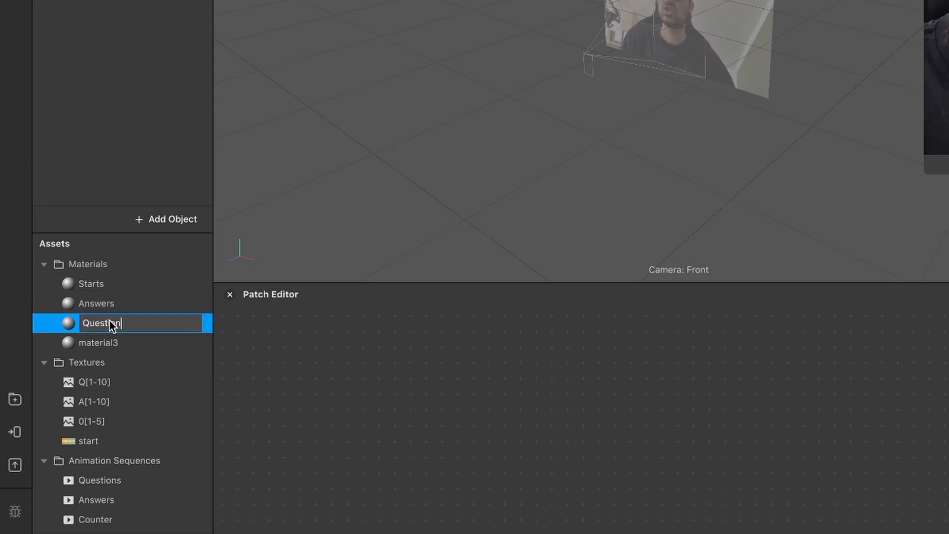
pyautogui.press('Return')
pyautogui.click(117, 351)
pyautogui.doubleClick(117, 351)
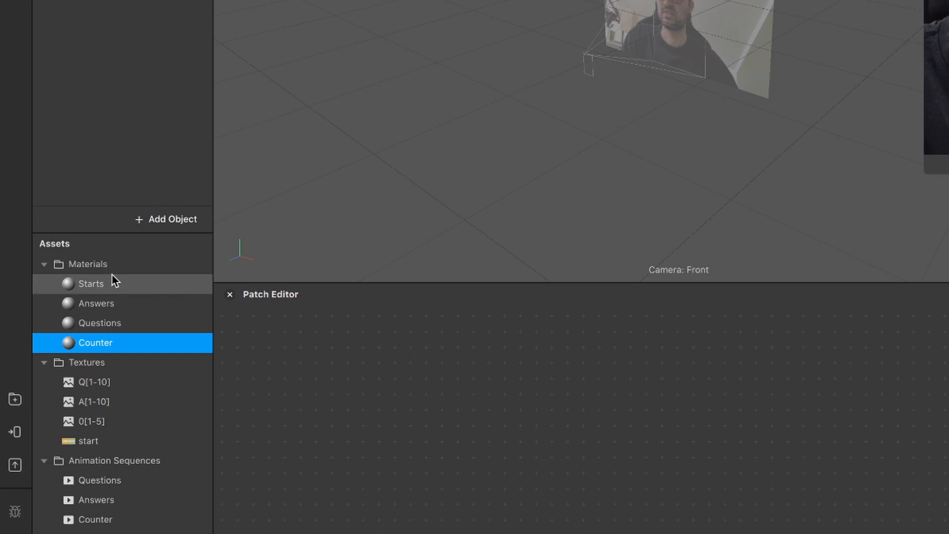
# Assign the start texture to the Starts material and the Answers animation sequence to the Answers material
pyautogui.click(134, 283)
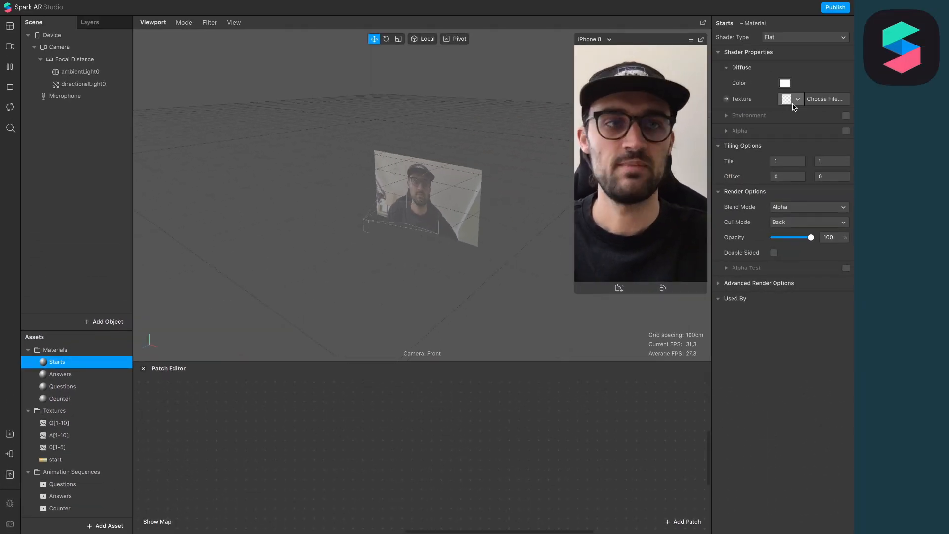
pyautogui.click(797, 99)
pyautogui.click(785, 159)
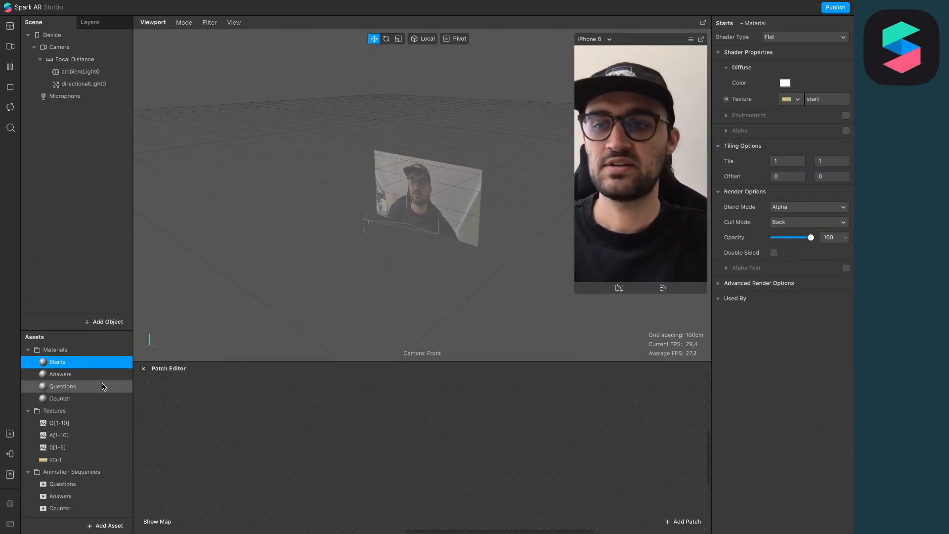
pyautogui.press('Down')
pyautogui.click(796, 99)
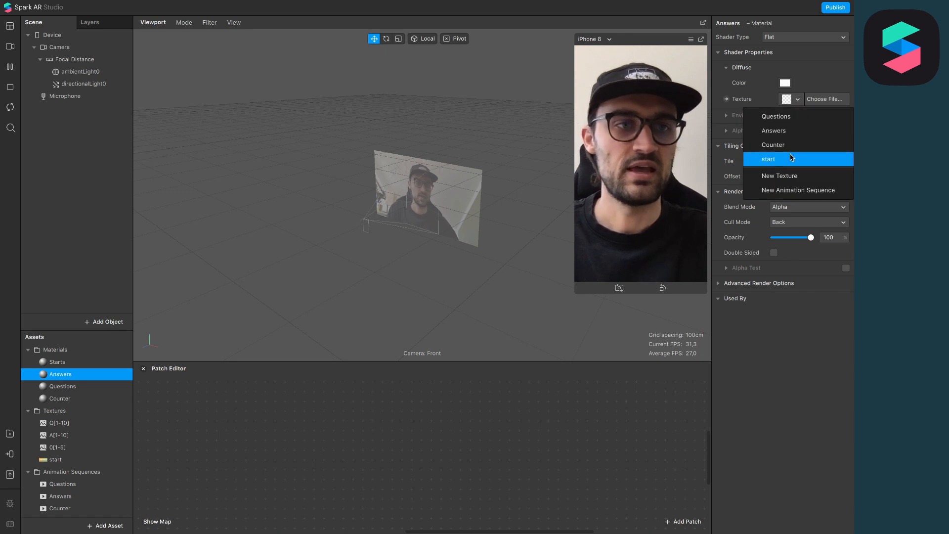
pyautogui.click(790, 131)
# Assign the Questions animation sequence to the Questions material and the Counter sequence to the Counter material
pyautogui.press('Down')
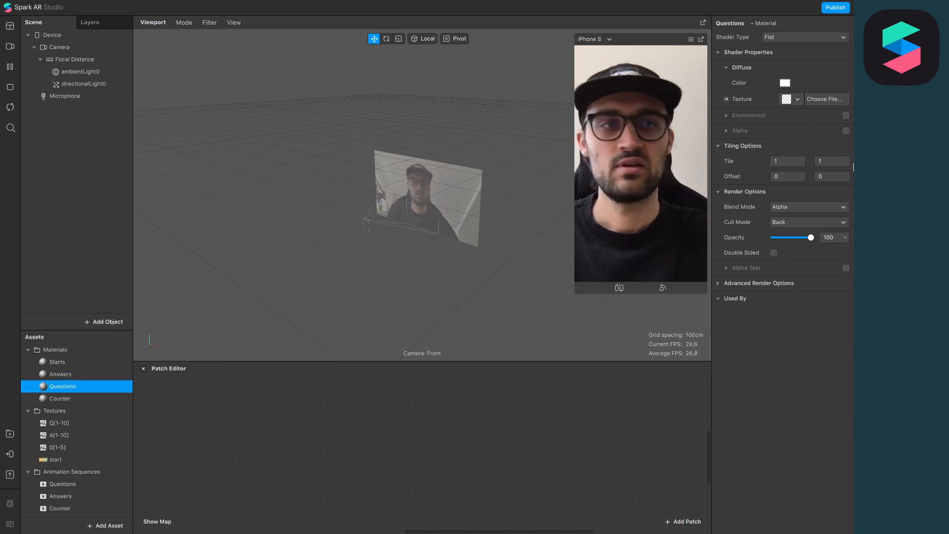
pyautogui.click(795, 100)
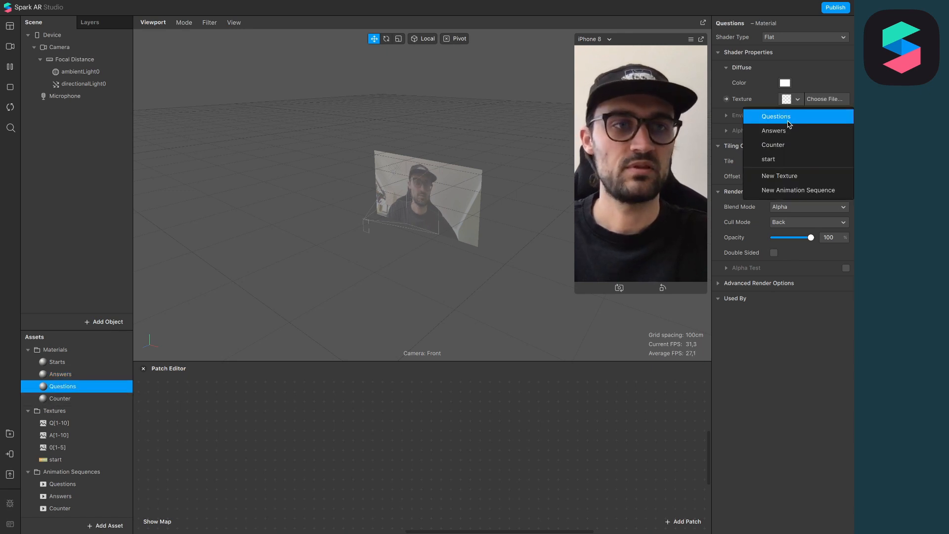
pyautogui.click(785, 116)
pyautogui.click(95, 398)
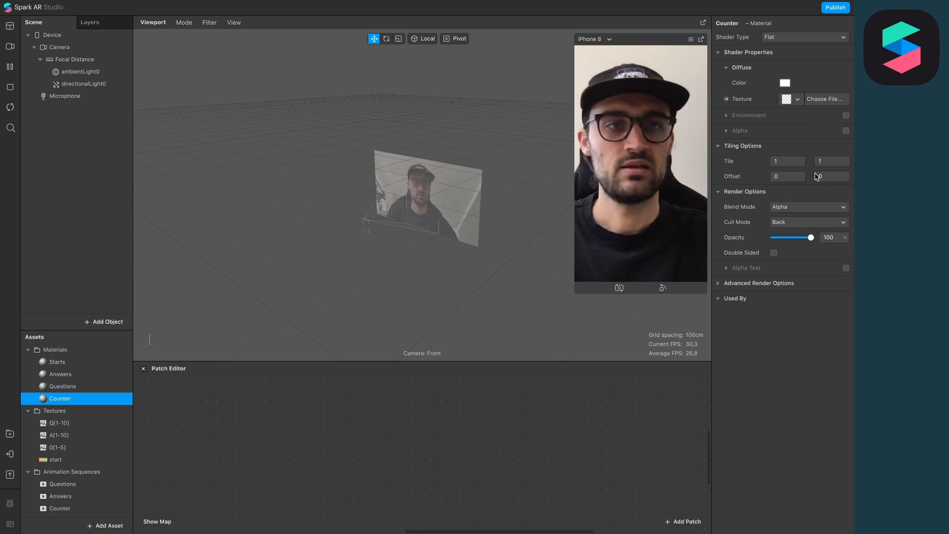
pyautogui.click(798, 100)
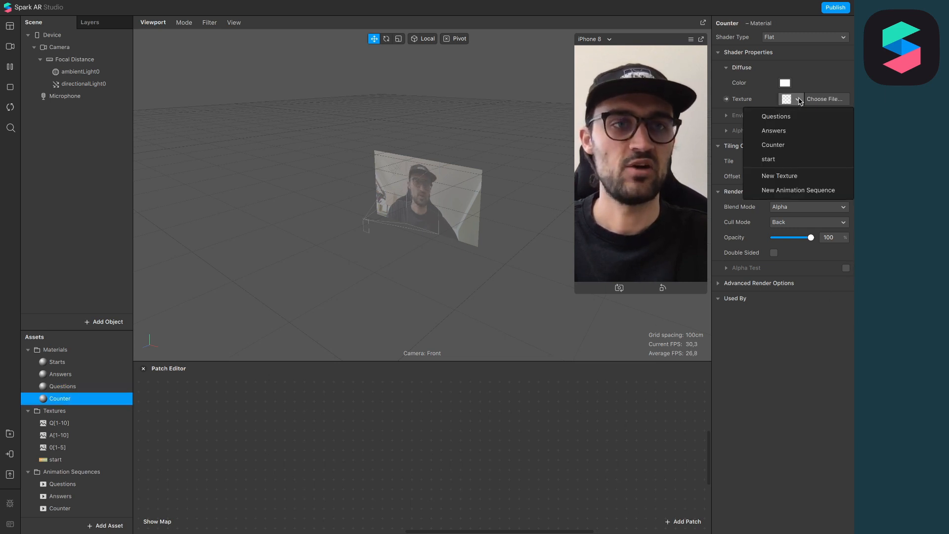
pyautogui.click(773, 145)
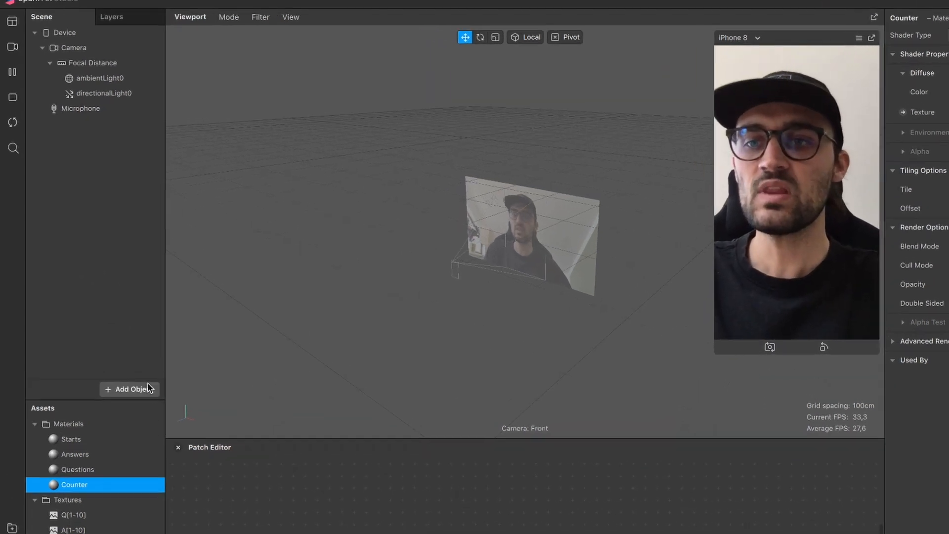
# Add a plane to the scene under Focal Distance and duplicate it three times
pyautogui.click(147, 389)
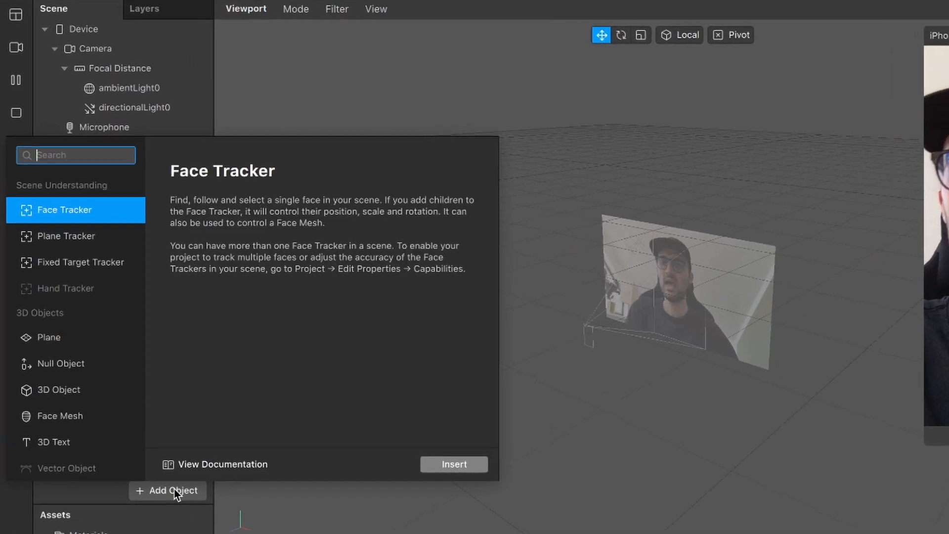
pyautogui.write('p')
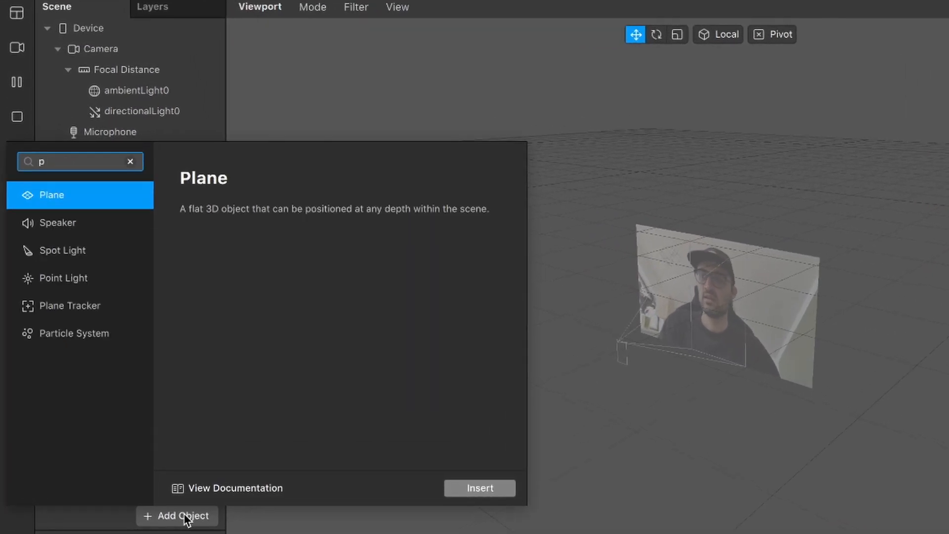
pyautogui.press('Return')
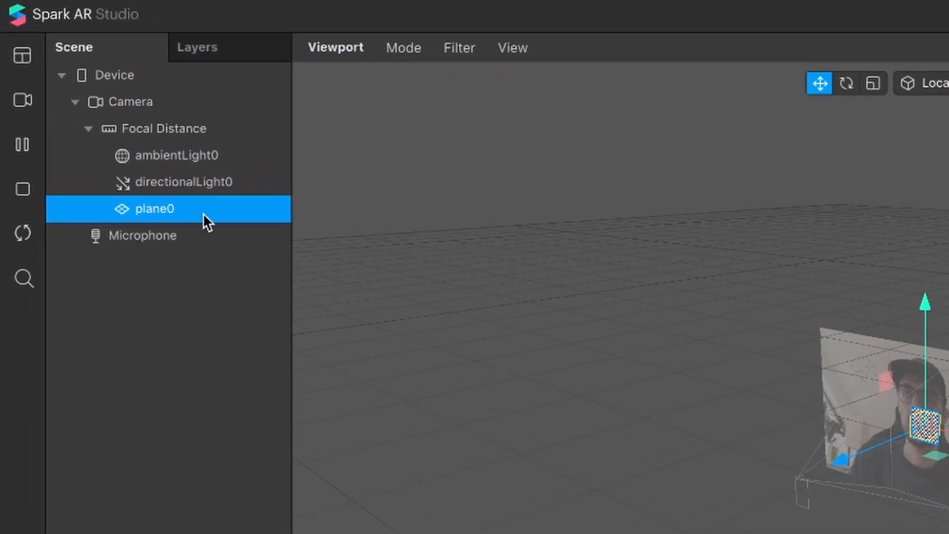
pyautogui.hotkey('ctrl', 'd')
pyautogui.hotkey('ctrl', 'd')
pyautogui.hotkey('ctrl', 'd')
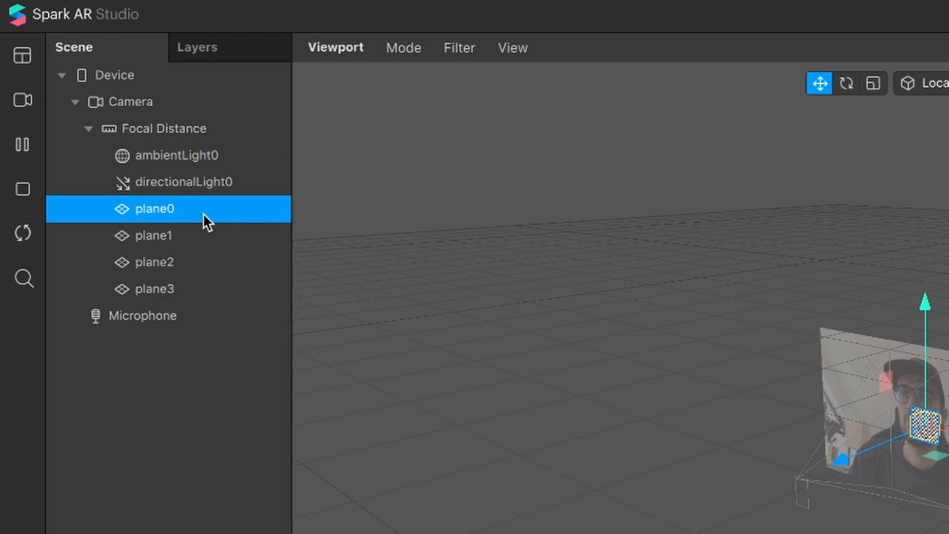
# Rename the first plane to start and the second plane to Answers
pyautogui.doubleClick(182, 204)
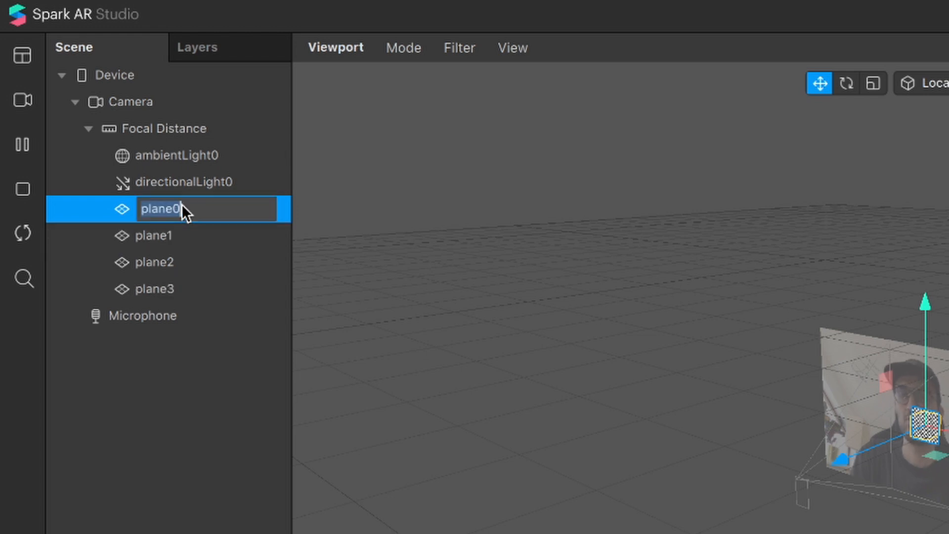
pyautogui.write('stre')
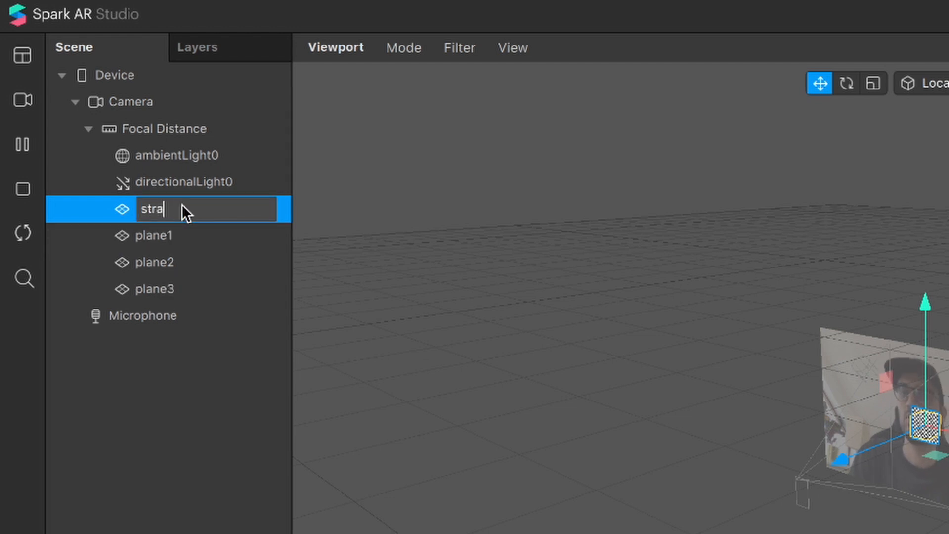
pyautogui.write('rt')
pyautogui.press('Return')
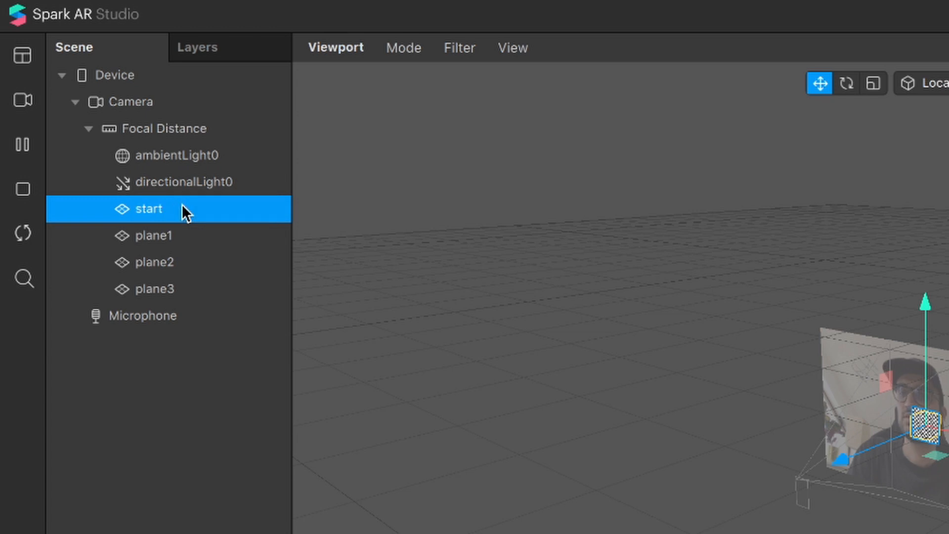
pyautogui.doubleClick(159, 241)
pyautogui.write('Answers')
pyautogui.press('Return')
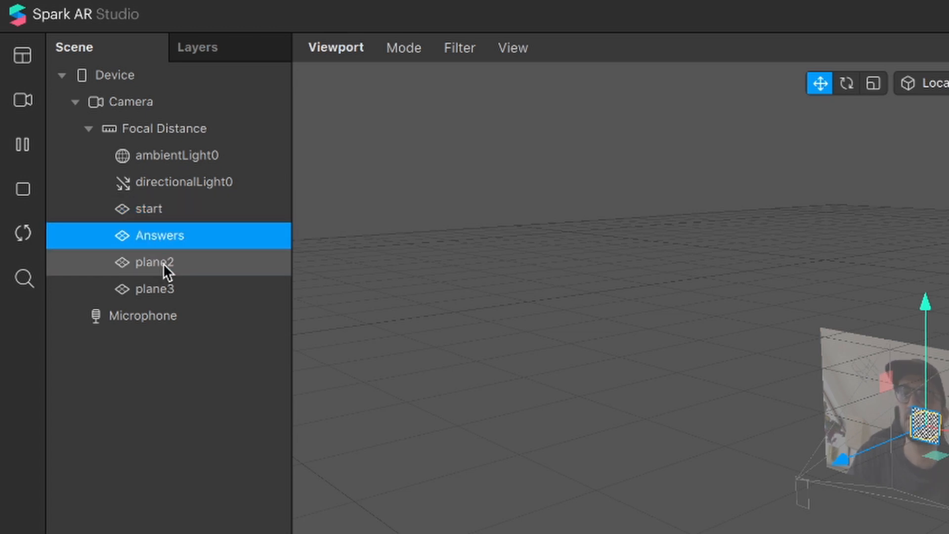
# Rename the third plane to Questions and the fourth plane to Counter
pyautogui.doubleClick(163, 263)
pyautogui.write('Questions')
pyautogui.press('Return')
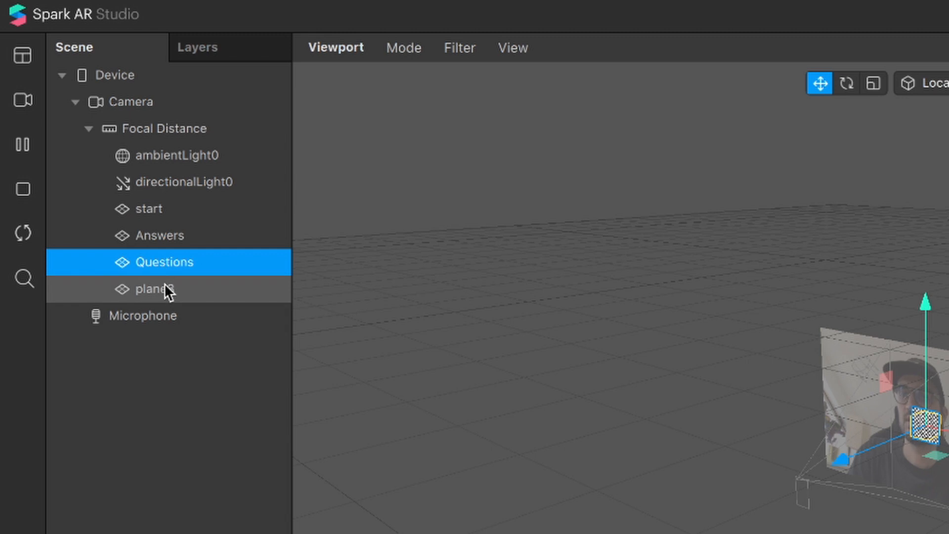
pyautogui.doubleClick(164, 286)
pyautogui.write('Counter')
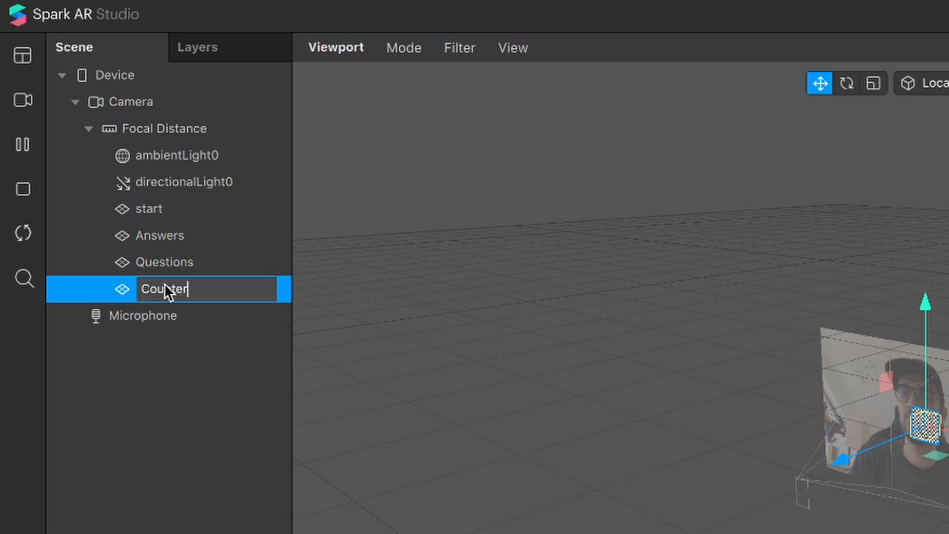
pyautogui.press('Return')
# Add a null object to the scene under Focal Distance and rename it to Cards
pyautogui.write('ca')
pyautogui.press('BackSpace')
pyautogui.press('BackSpace')
pyautogui.write('nu')
pyautogui.press('Escape')
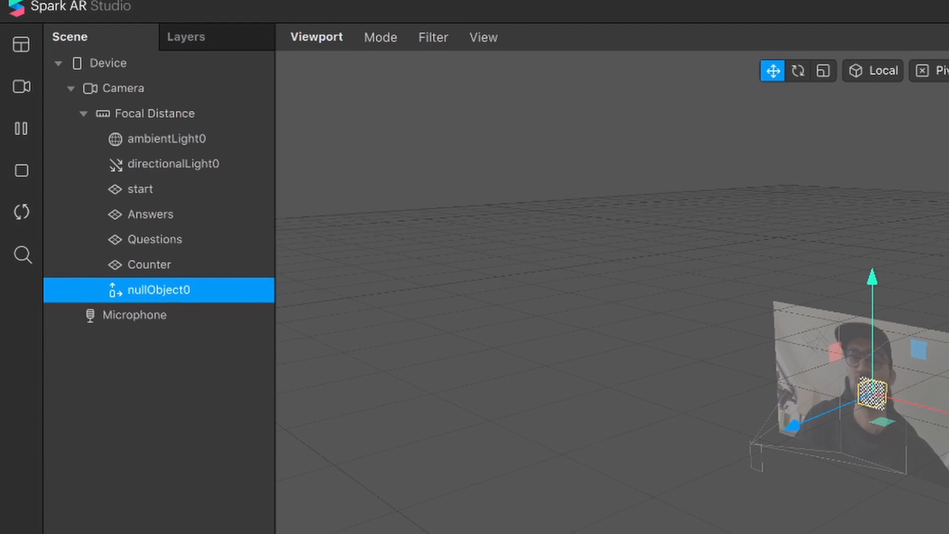
pyautogui.doubleClick(163, 287)
pyautogui.write('Cards')
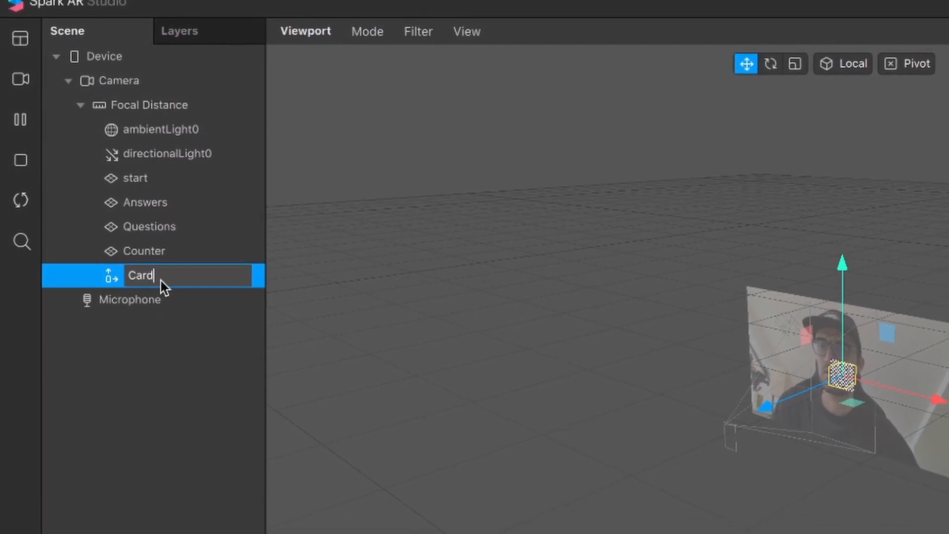
pyautogui.press('Return')
# Make the start, Answers, Questions and Counter planes children of the Cards null object
pyautogui.click(157, 252)
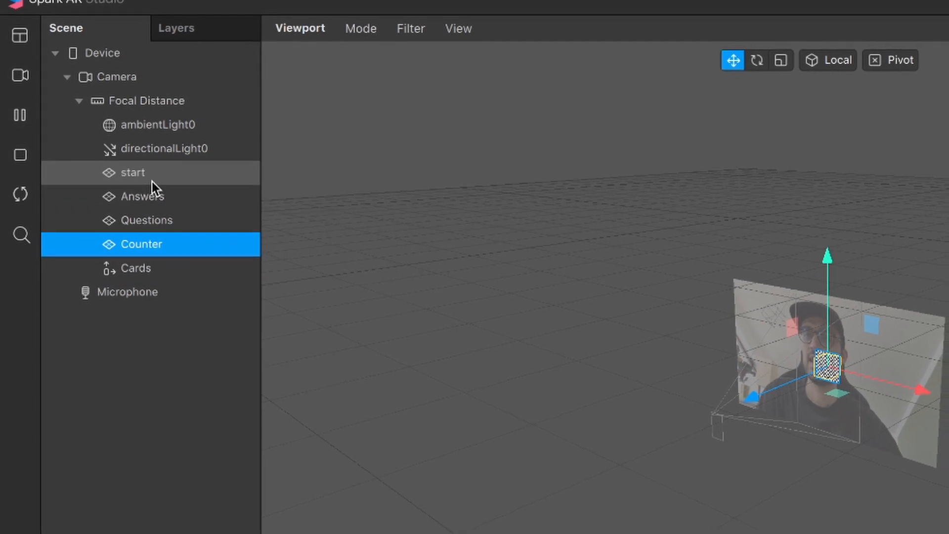
pyautogui.keyDown('shift'); pyautogui.click(152, 181); pyautogui.keyUp('shift')
pyautogui.moveTo(150, 177); pyautogui.dragTo(147, 260)
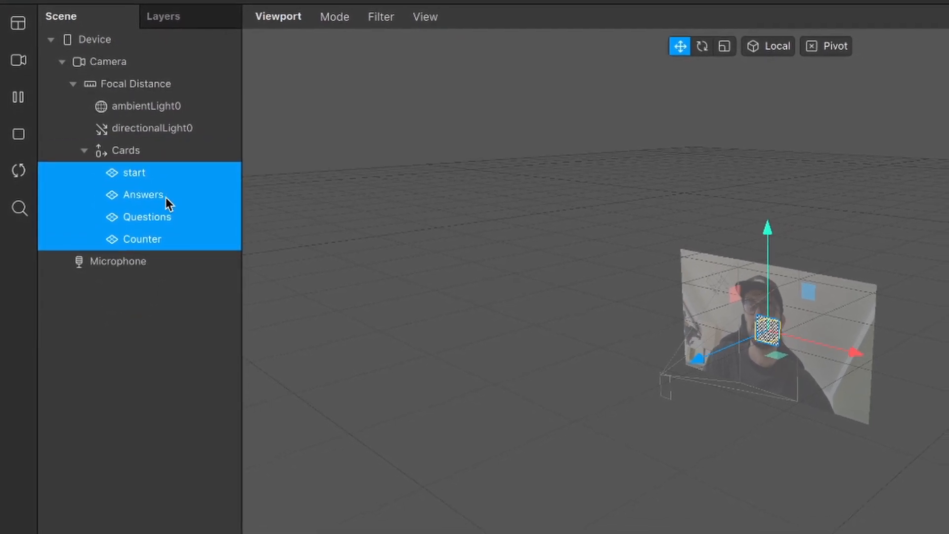
# Assign the Starts material to the start plane and the Answers material to the Answers plane
pyautogui.click(138, 373)
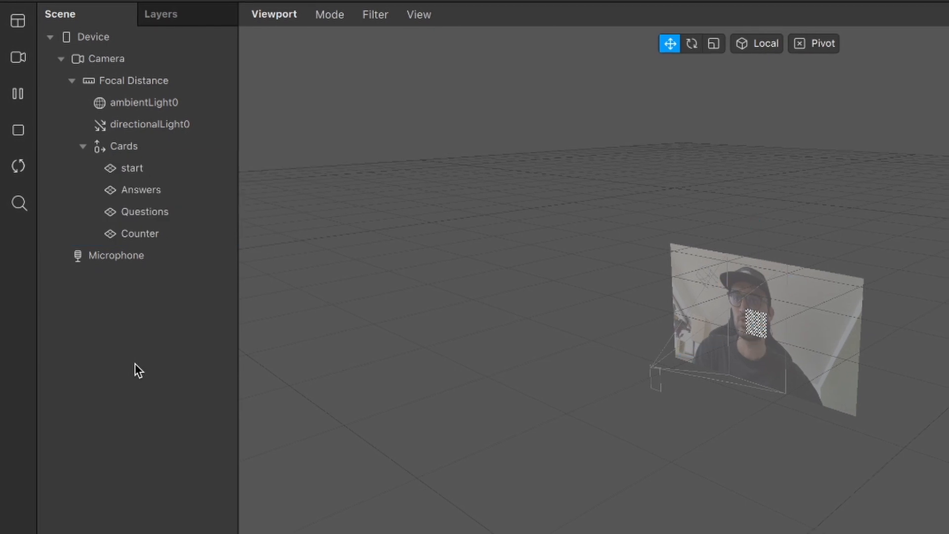
pyautogui.click(141, 168)
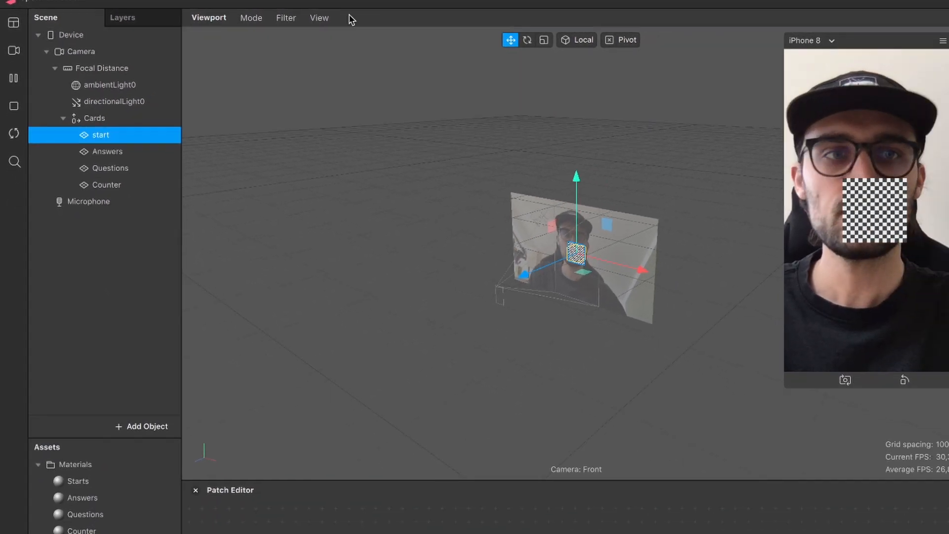
pyautogui.click(846, 159)
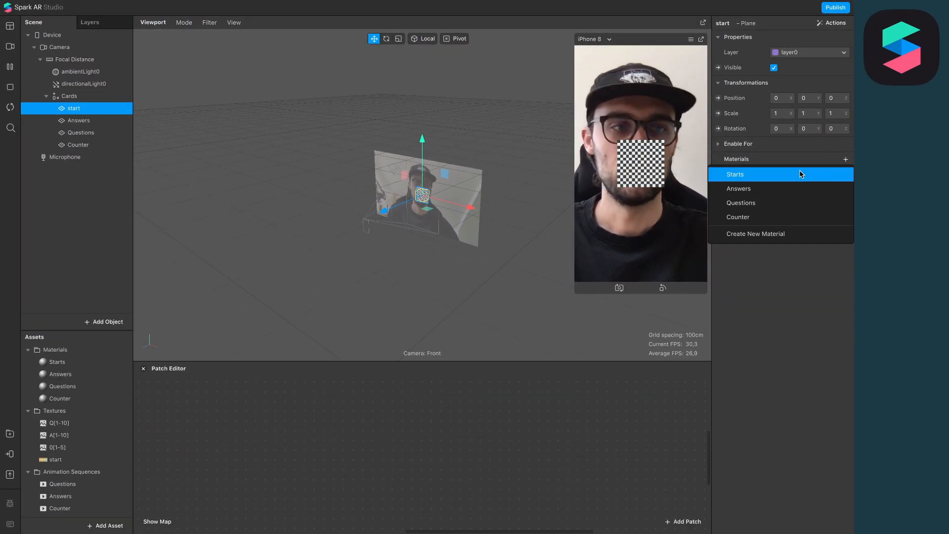
pyautogui.click(746, 178)
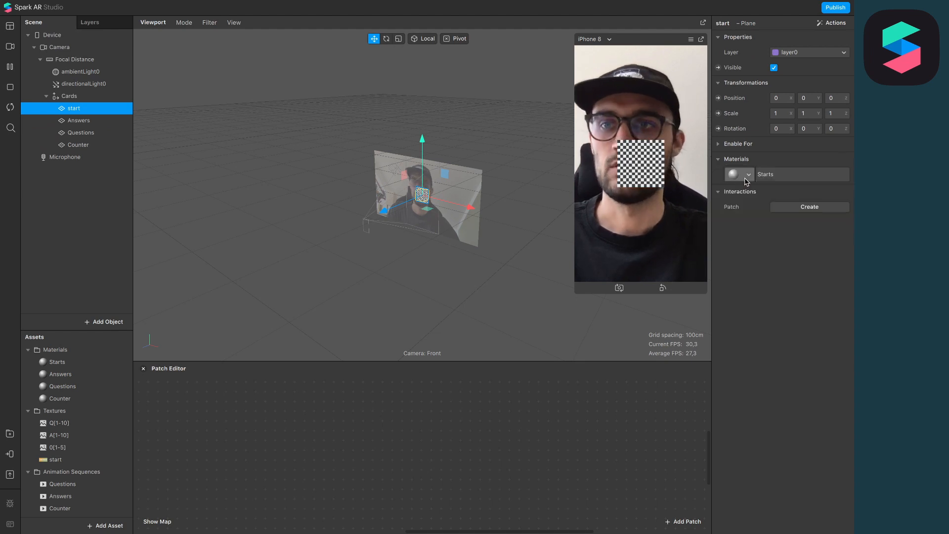
pyautogui.click(109, 119)
pyautogui.click(845, 159)
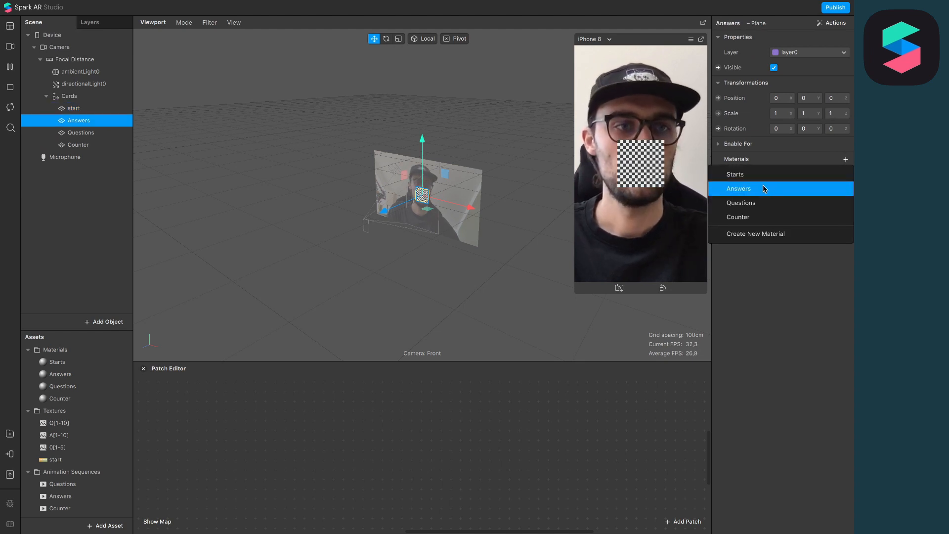
pyautogui.click(765, 188)
# Assign the Questions material to the Questions plane and the Counter material to the Counter plane
pyautogui.click(117, 134)
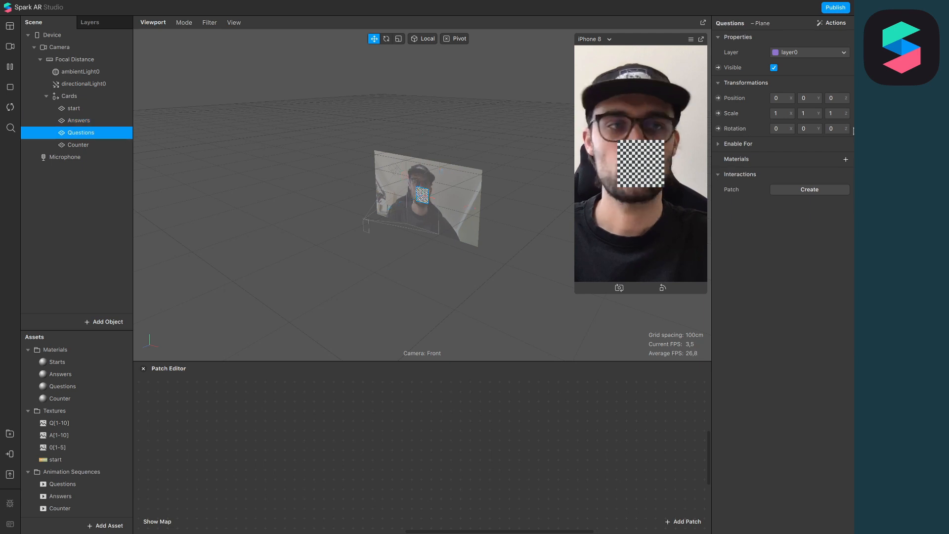
pyautogui.click(845, 159)
pyautogui.click(772, 201)
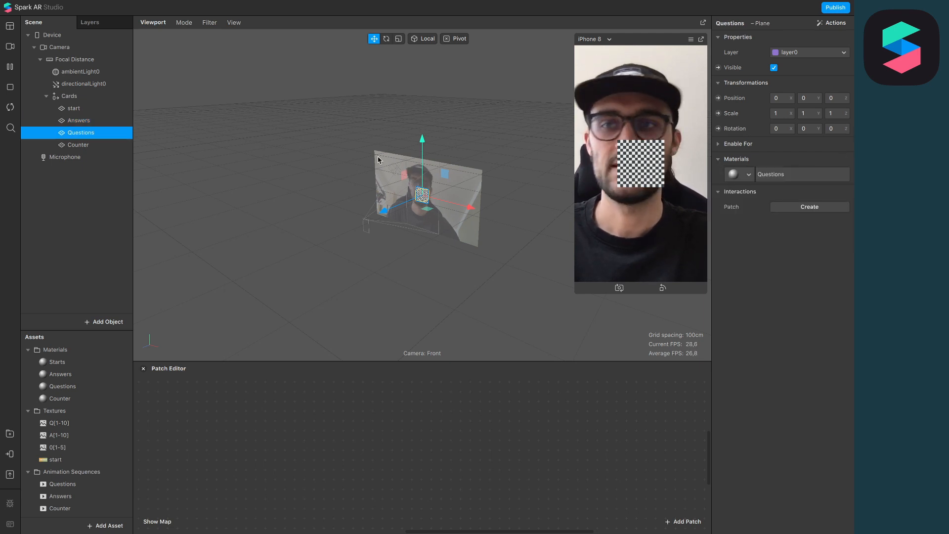
pyautogui.click(102, 146)
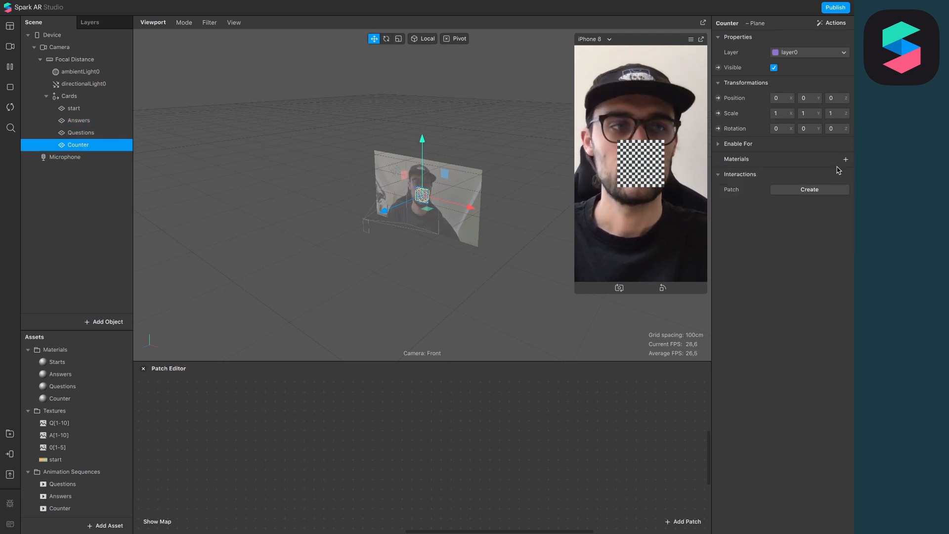
pyautogui.click(845, 159)
pyautogui.click(764, 213)
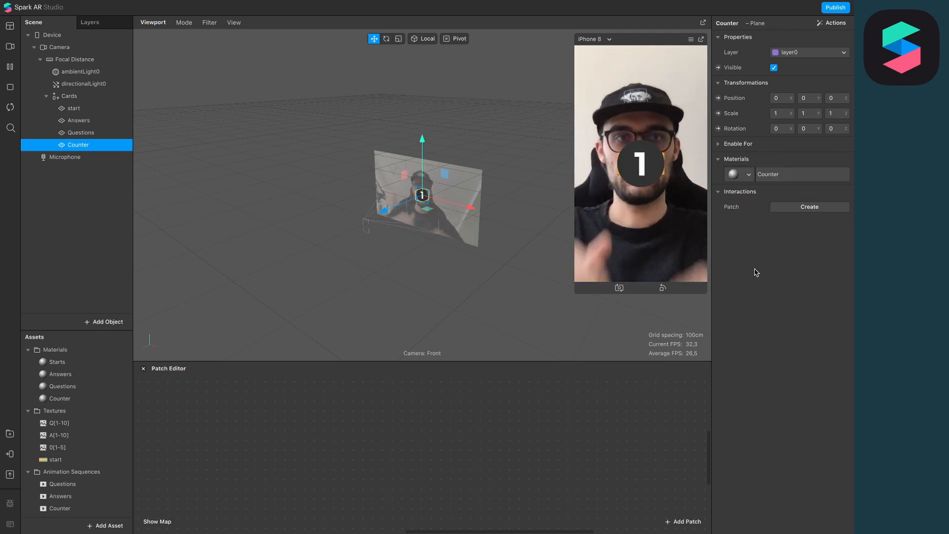
pyautogui.moveTo(423, 145); pyautogui.dragTo(420, 145)
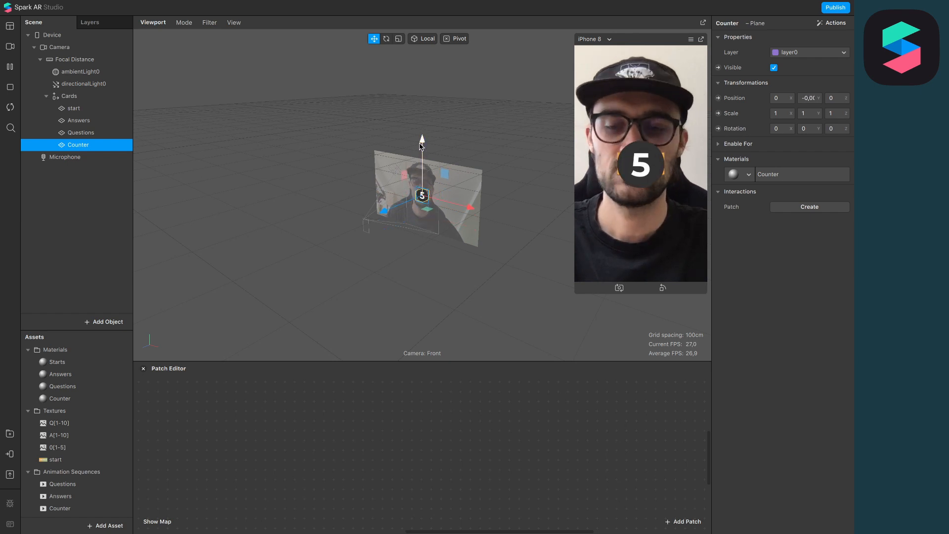
# Create Current Frame patches for the Questions, Answers and Counter animation sequences and spread them apart in the Patch Editor
pyautogui.click(60, 508)
pyautogui.keyDown('shift'); pyautogui.click(76, 485); pyautogui.keyUp('shift')
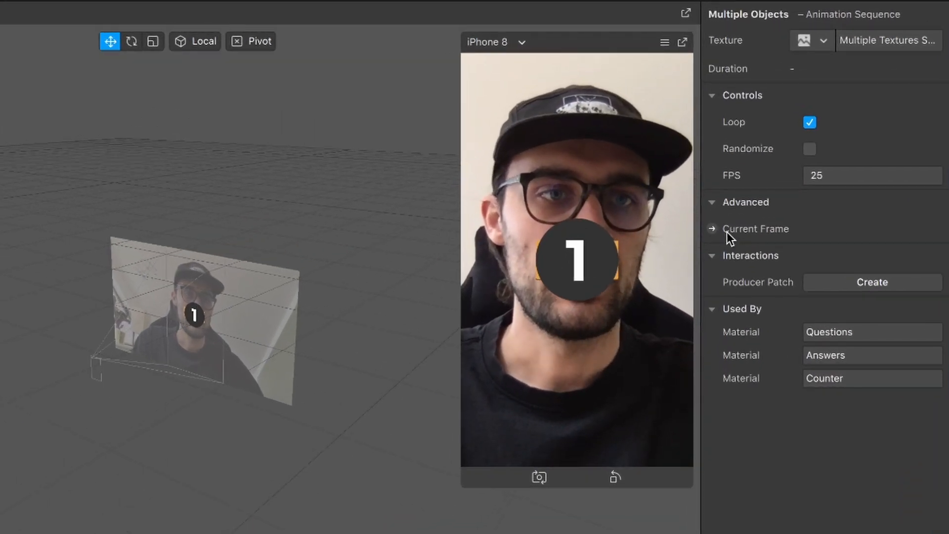
pyautogui.click(712, 228)
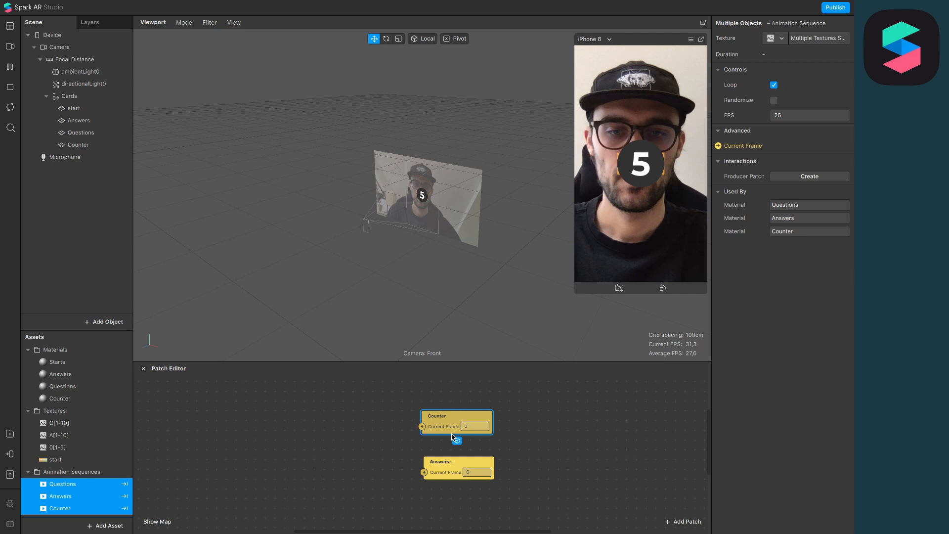
pyautogui.moveTo(450, 475); pyautogui.dragTo(514, 472)
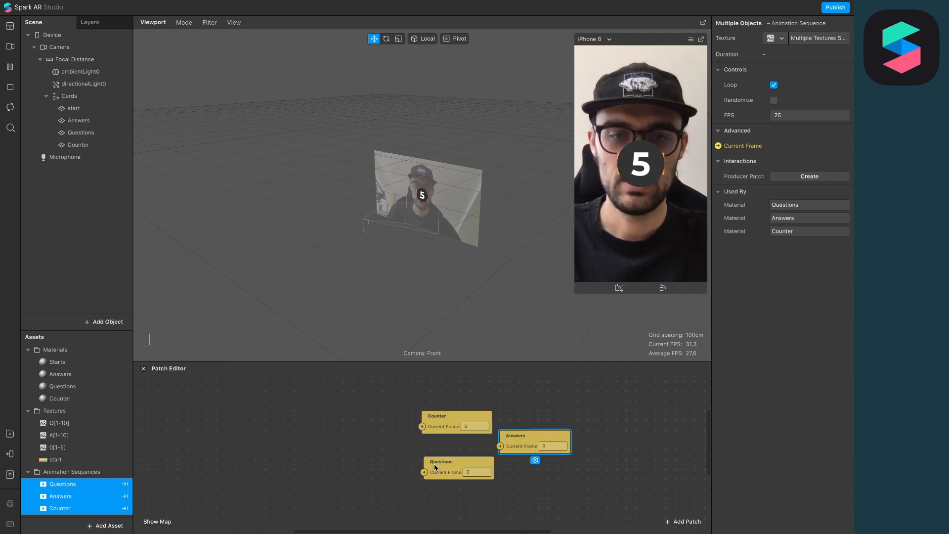
pyautogui.moveTo(434, 466); pyautogui.dragTo(512, 485)
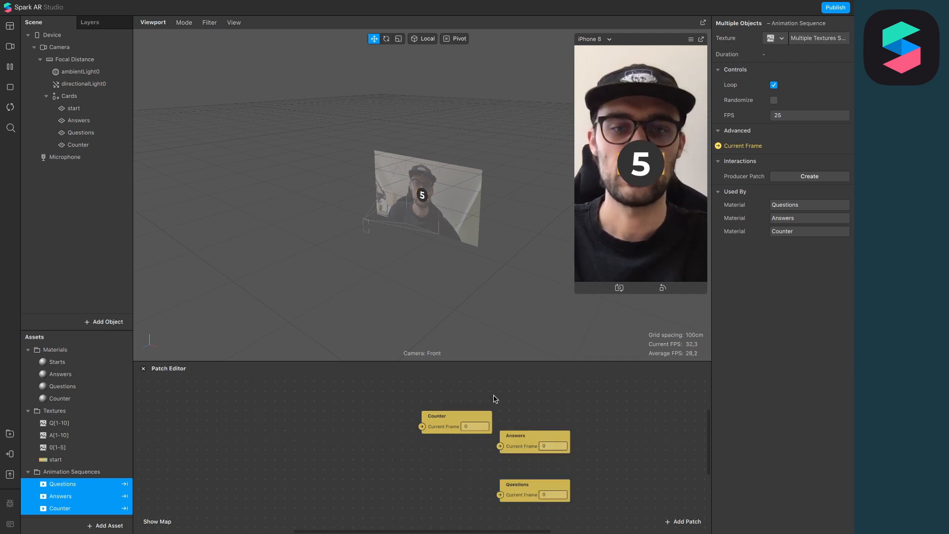
pyautogui.moveTo(446, 426); pyautogui.dragTo(483, 416)
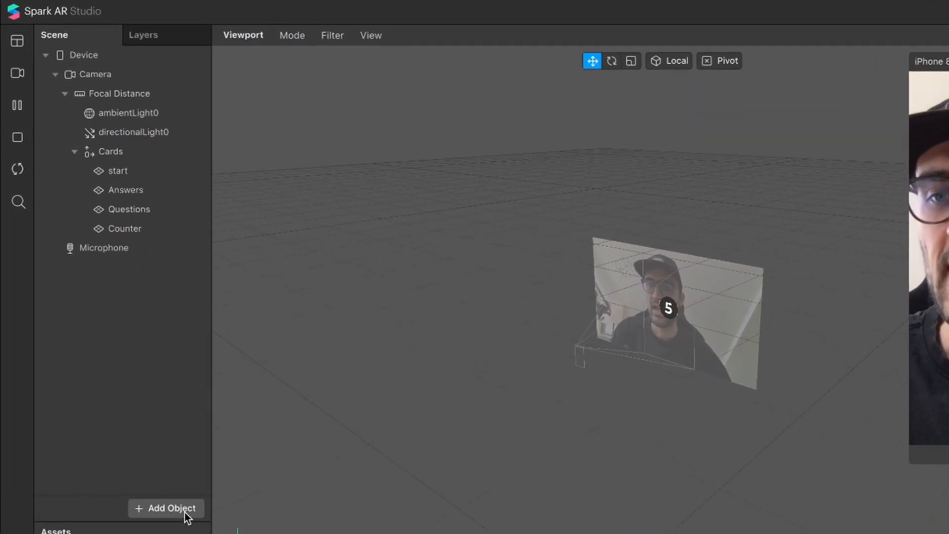
# Add a null object inside Cards and make the start, Answers and Questions planes its children
pyautogui.click(115, 336)
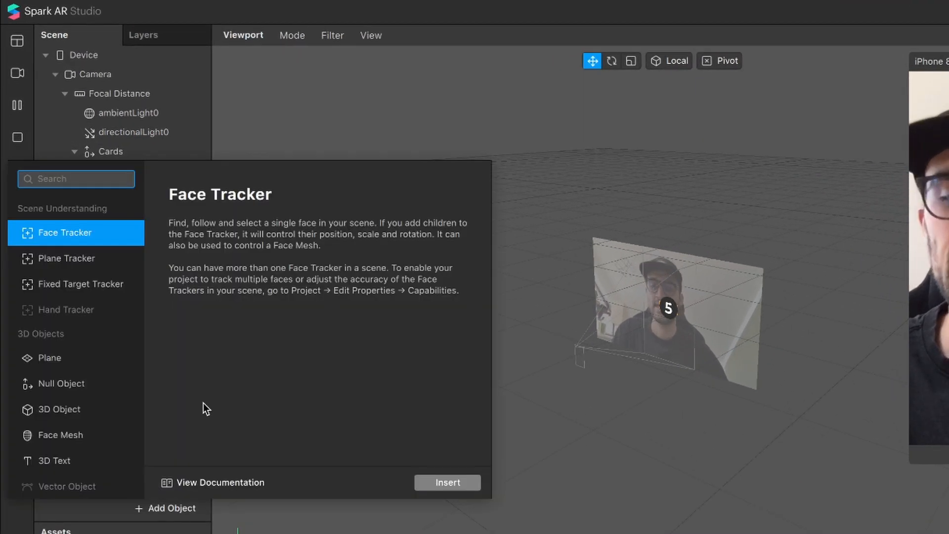
pyautogui.write('nul')
pyautogui.press('Return')
pyautogui.moveTo(106, 248); pyautogui.dragTo(121, 159)
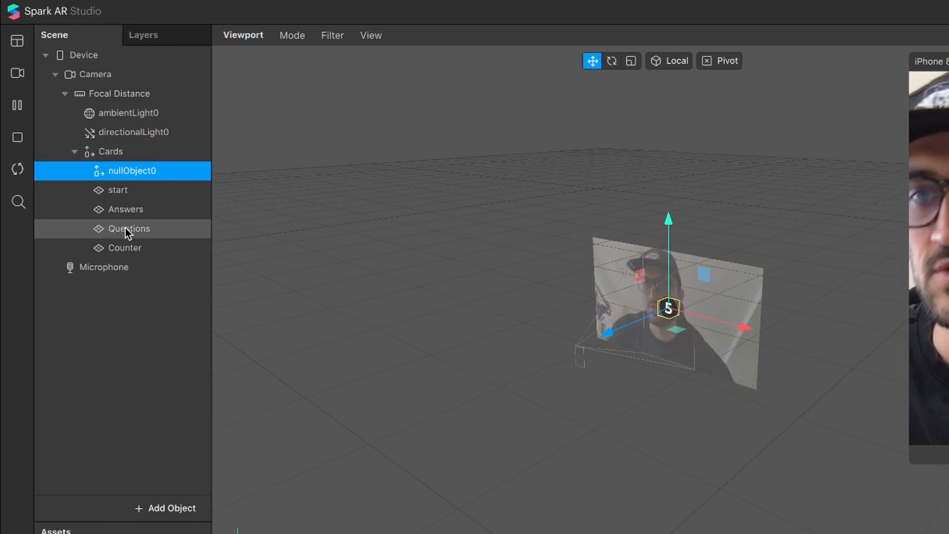
pyautogui.click(125, 227)
pyautogui.keyDown('shift'); pyautogui.click(141, 190); pyautogui.keyUp('shift')
pyautogui.moveTo(114, 196); pyautogui.dragTo(127, 171)
# Rename the new null object to Card and set its scale to 2 in X and Y
pyautogui.doubleClick(127, 171)
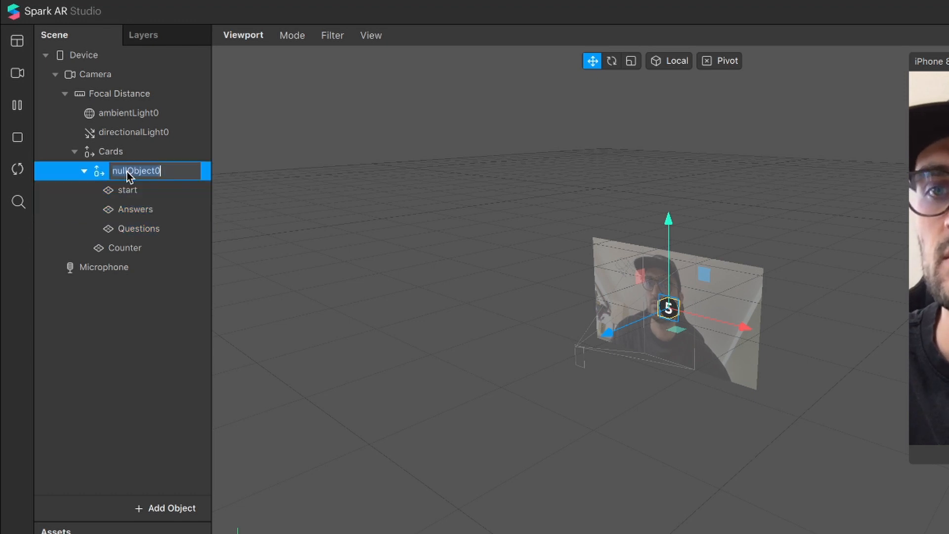
pyautogui.write('Card')
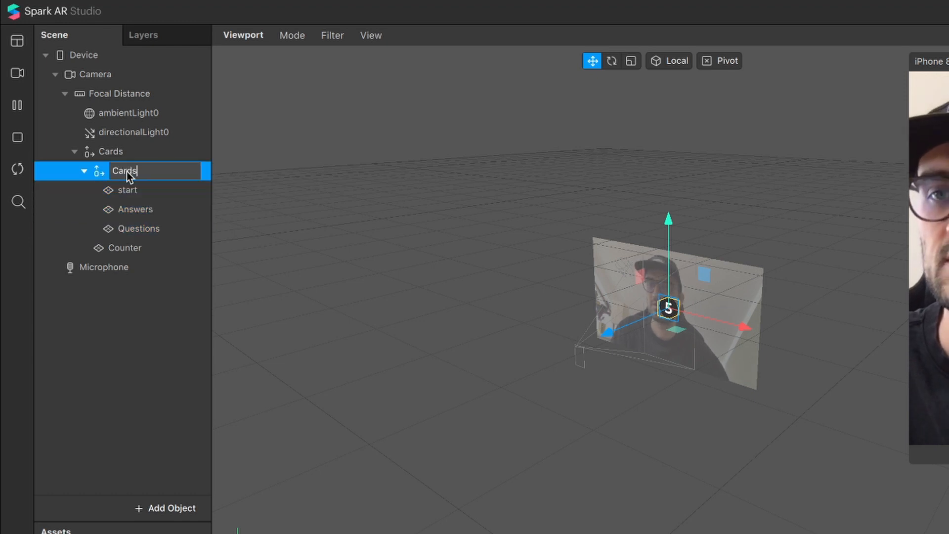
pyautogui.press('Return')
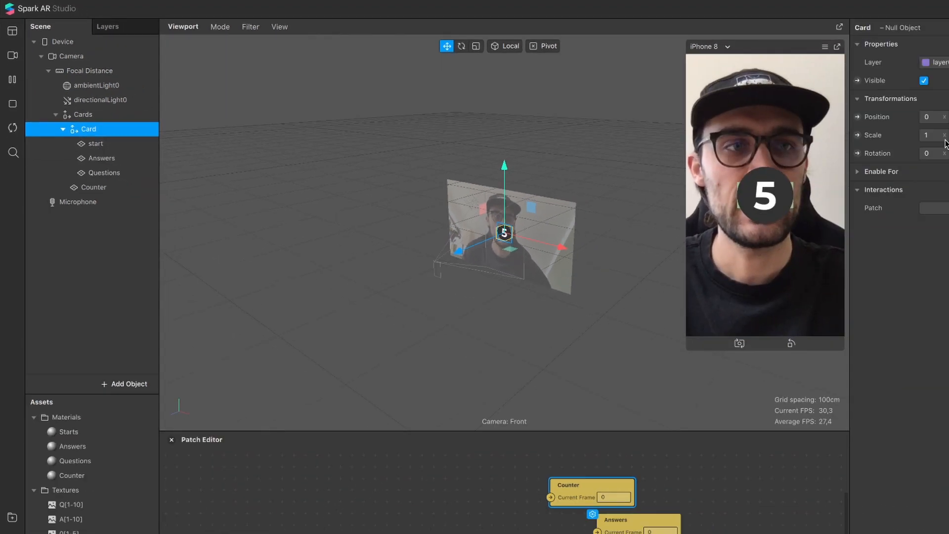
pyautogui.moveTo(774, 113); pyautogui.dragTo(809, 116)
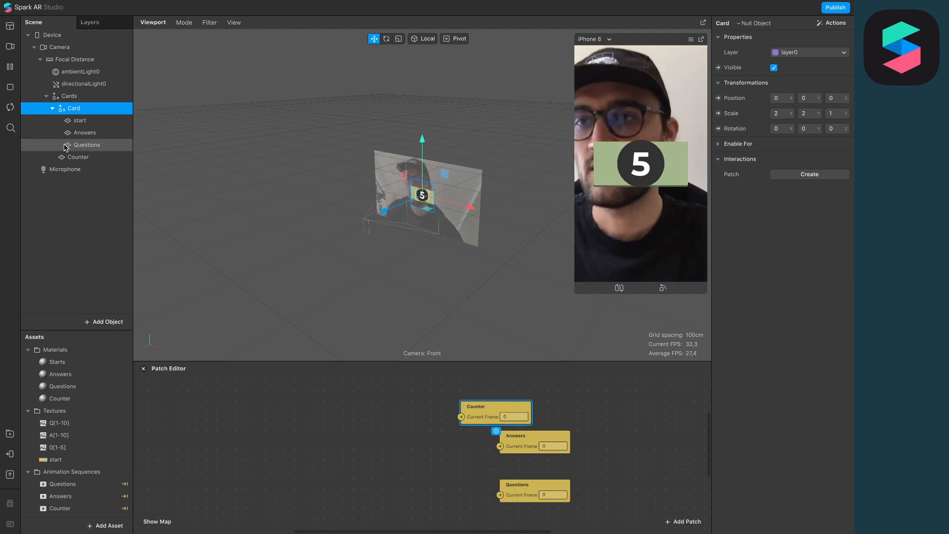
# Raise the Counter plane to the card's upper edge and reorder the start plane below Questions within Card
pyautogui.click(73, 157)
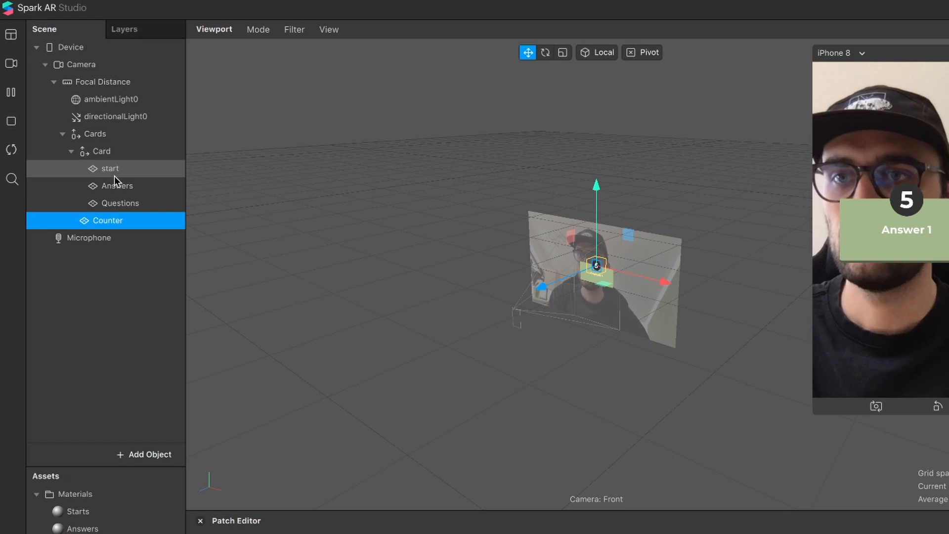
pyautogui.moveTo(111, 171); pyautogui.dragTo(118, 244)
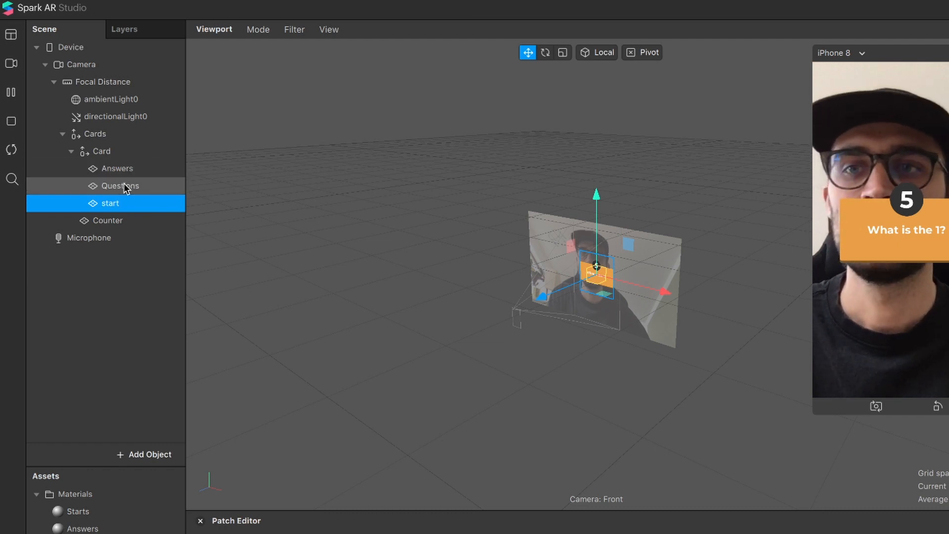
pyautogui.click(130, 350)
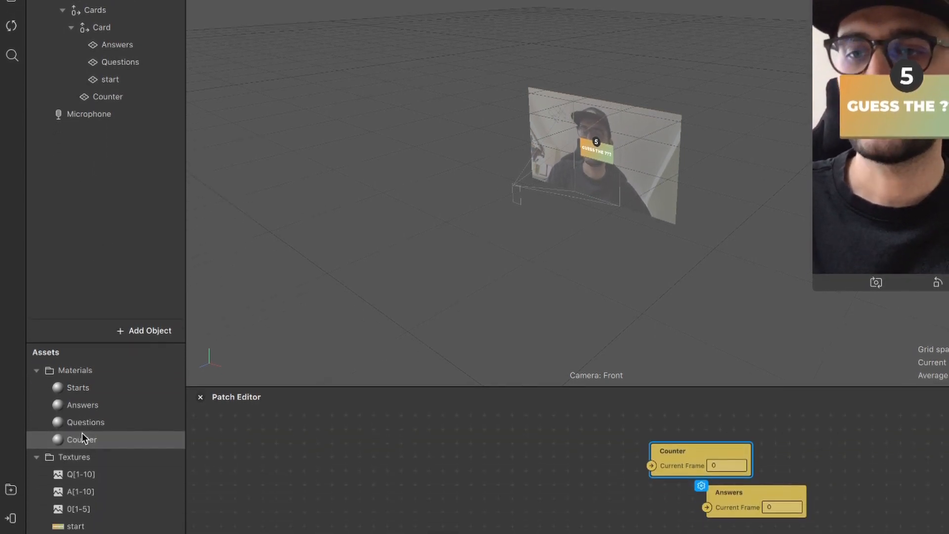
# Disable Use Depth Test and Write to Depth for the Starts, Answers, Questions and Counter materials together
pyautogui.click(82, 380)
pyautogui.keyDown('shift'); pyautogui.click(90, 334); pyautogui.keyUp('shift')
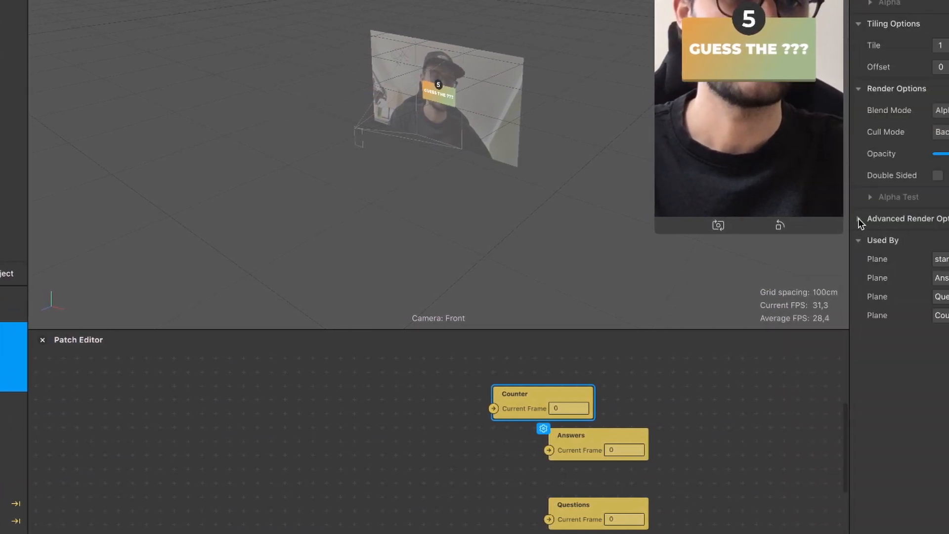
pyautogui.click(757, 219)
pyautogui.click(835, 263)
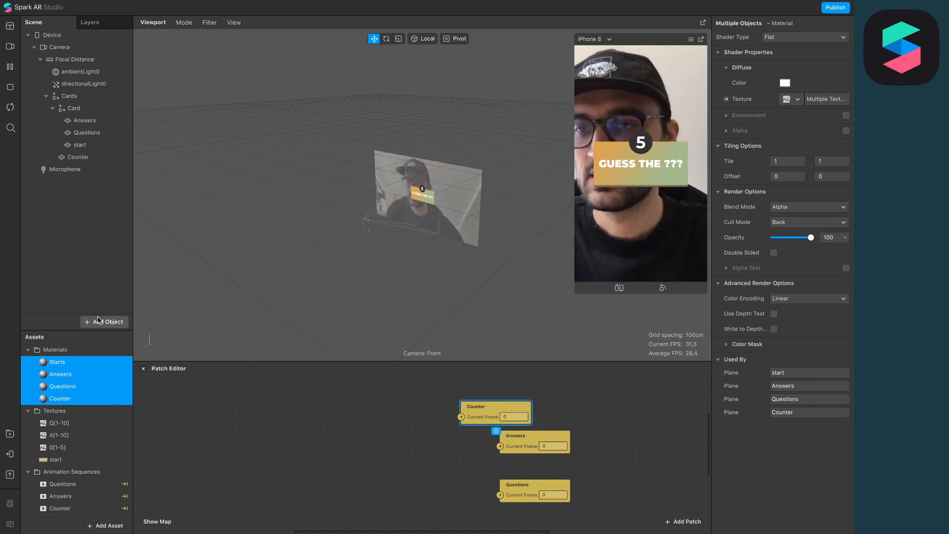
# Add a face tracker and make the Cards null object its child, placed above the head at Y position 0.12
pyautogui.click(97, 321)
pyautogui.write('fac')
pyautogui.click(53, 150)
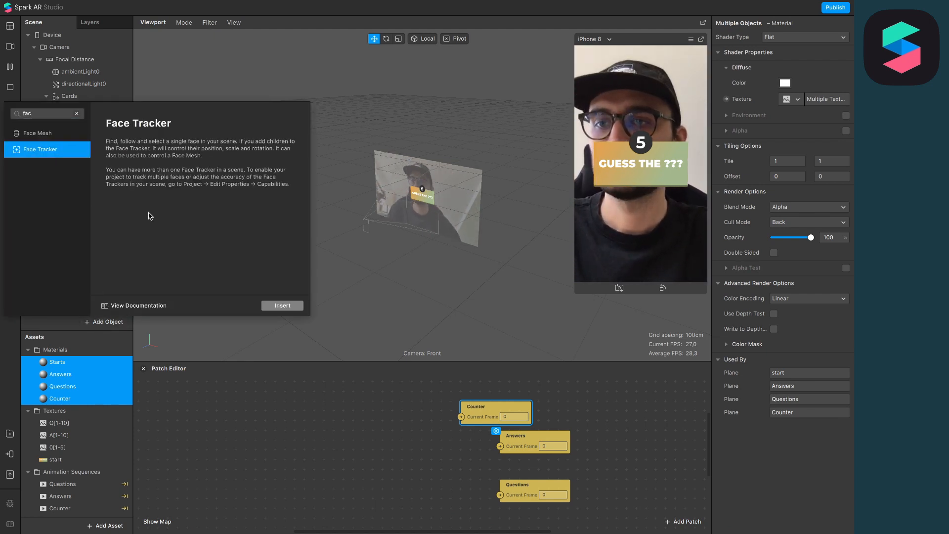
pyautogui.click(279, 305)
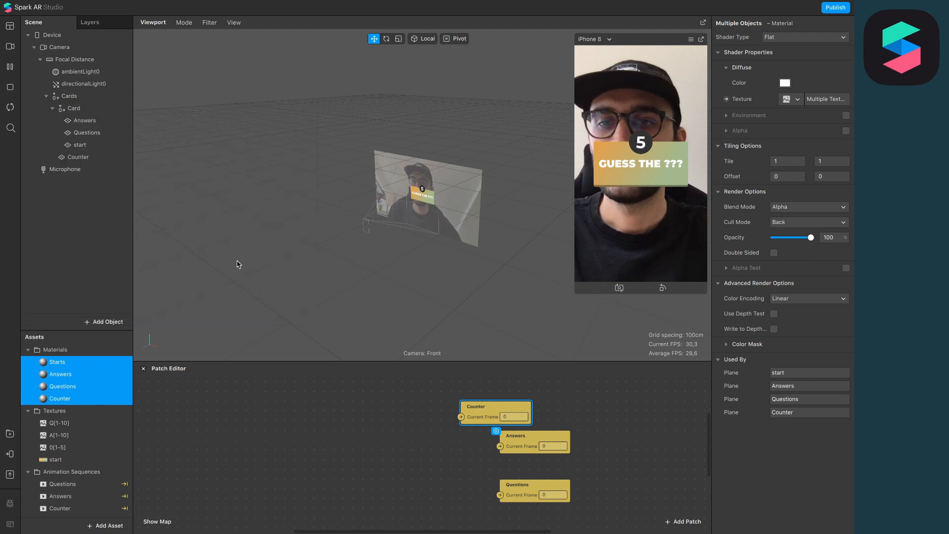
pyautogui.click(46, 96)
pyautogui.moveTo(66, 97); pyautogui.dragTo(77, 113)
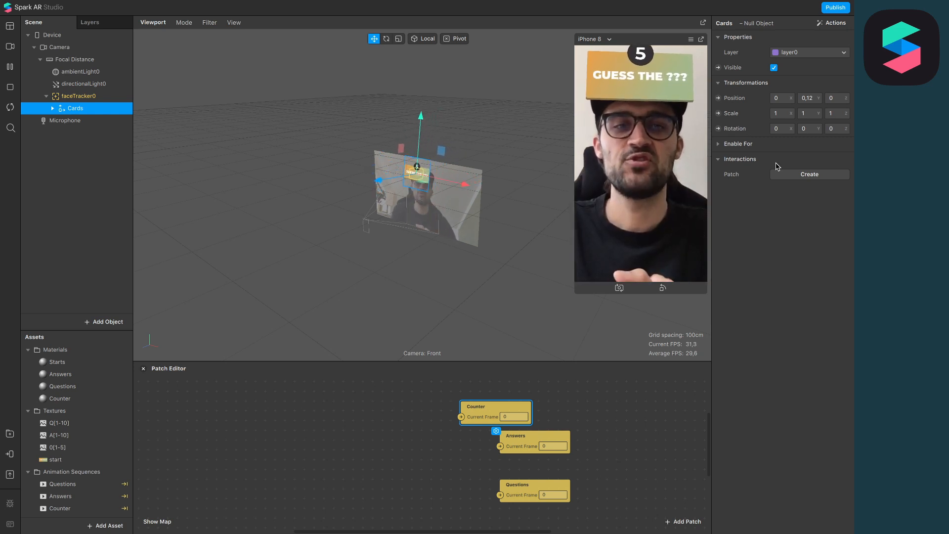
# Enlarge the Patch Editor and arrange the Counter, Answers and Questions patches in a staggered column at the graph's right end
pyautogui.moveTo(427, 357); pyautogui.dragTo(435, 313)
pyautogui.hscroll(-1, 387, 382)
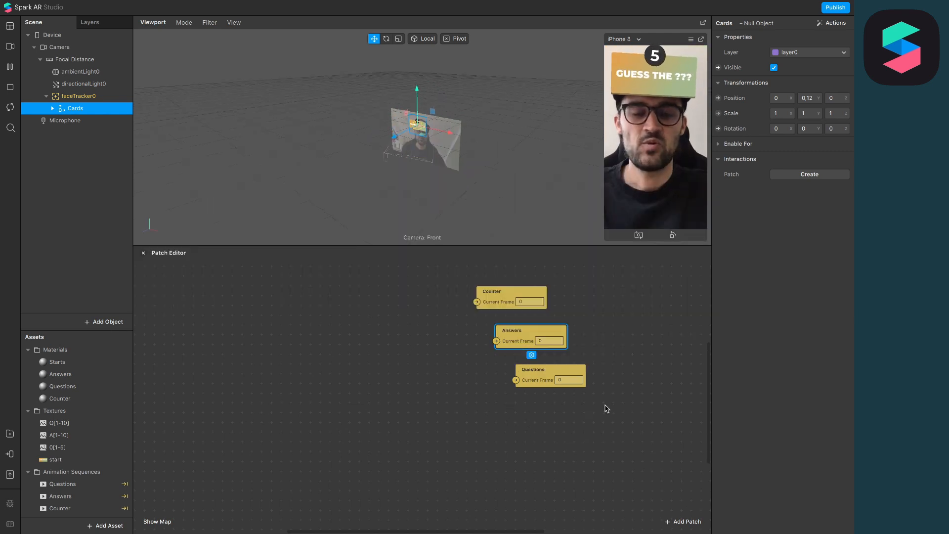
pyautogui.moveTo(648, 416); pyautogui.dragTo(491, 282)
pyautogui.moveTo(568, 185); pyautogui.dragTo(724, 340)
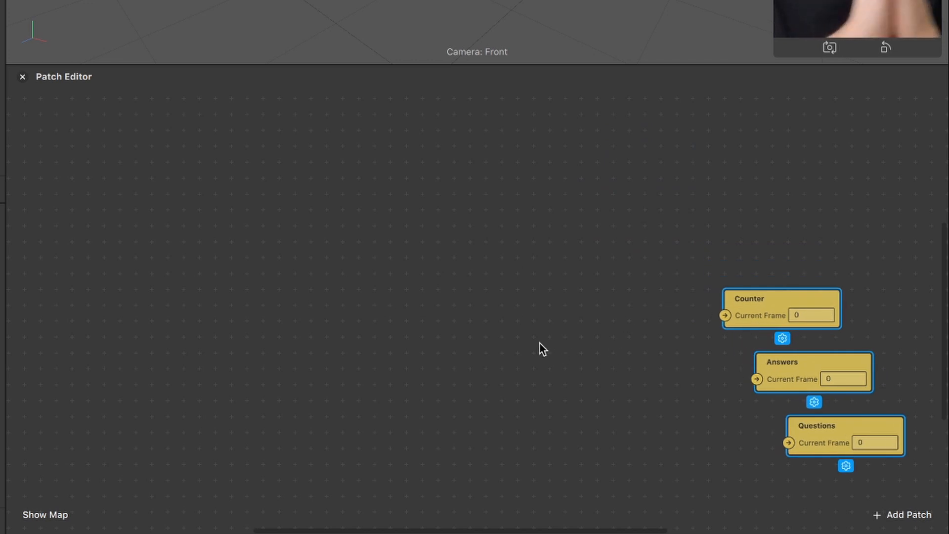
# Add a Screen Tap patch and place it well to the upper left of the Current Frame patches
pyautogui.click(900, 509)
pyautogui.write('scre')
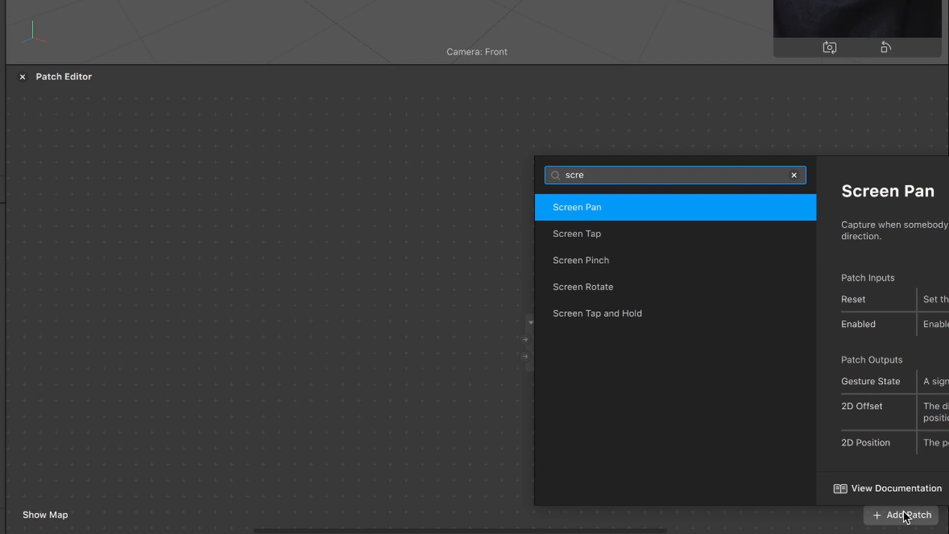
pyautogui.press('Down')
pyautogui.press('Return')
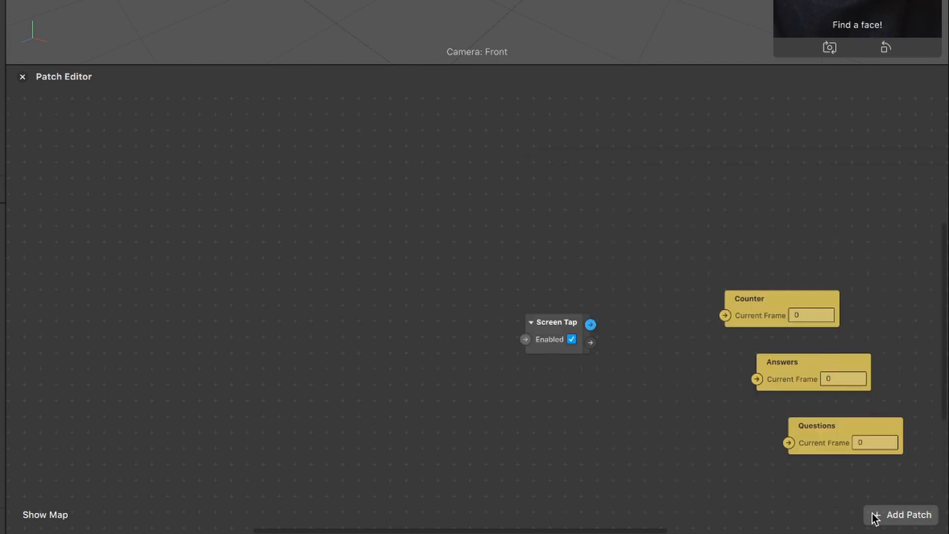
pyautogui.click(538, 321)
pyautogui.moveTo(537, 321); pyautogui.dragTo(214, 189)
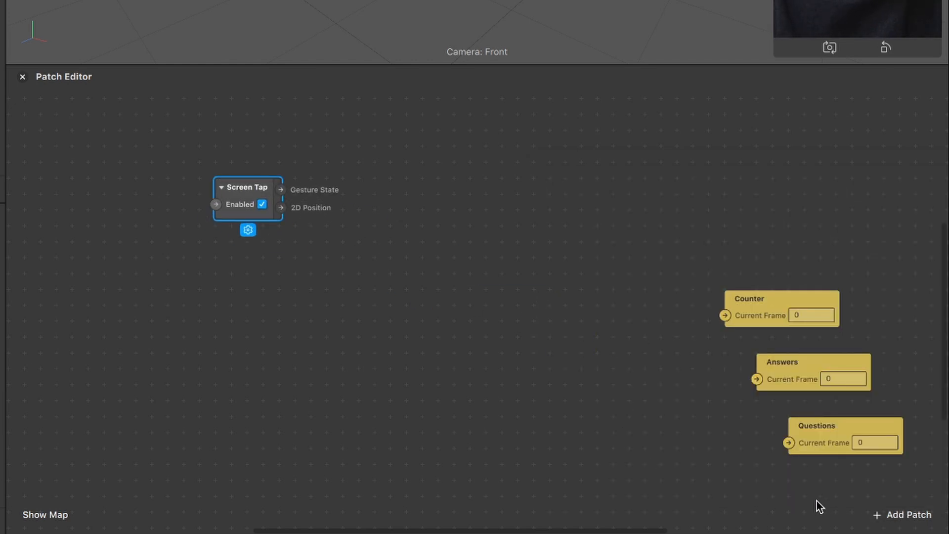
# Add a Switch patch to the graph
pyautogui.click(912, 516)
pyautogui.write('swi')
pyautogui.press('Return')
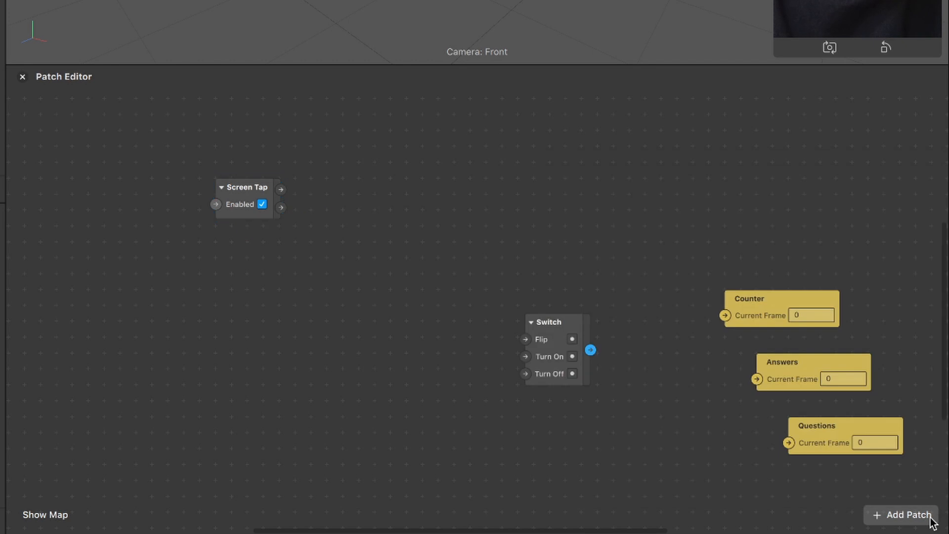
# Place the Switch patch just right of the Screen Tap patch and connect the tap output to its Turn On input
pyautogui.moveTo(531, 319); pyautogui.dragTo(333, 136)
pyautogui.click(238, 225)
pyautogui.moveTo(238, 215); pyautogui.dragTo(333, 211)
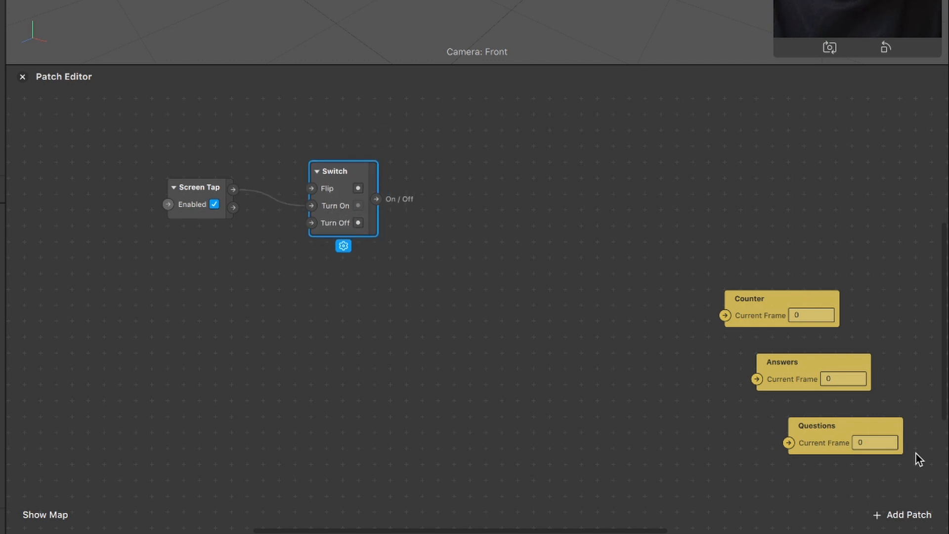
# Add a Delay patch fed by the Switch output and set its duration to 2
pyautogui.click(894, 515)
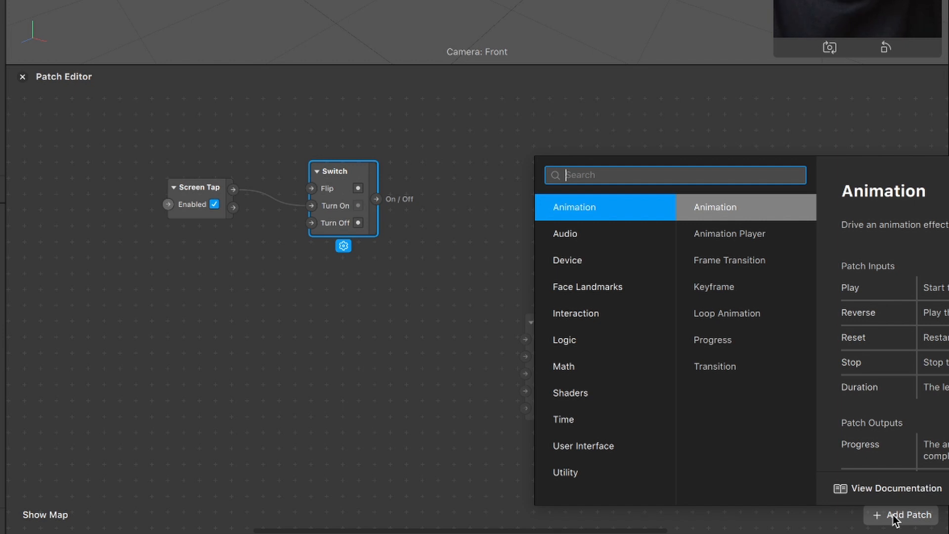
pyautogui.write('de')
pyautogui.press('Return')
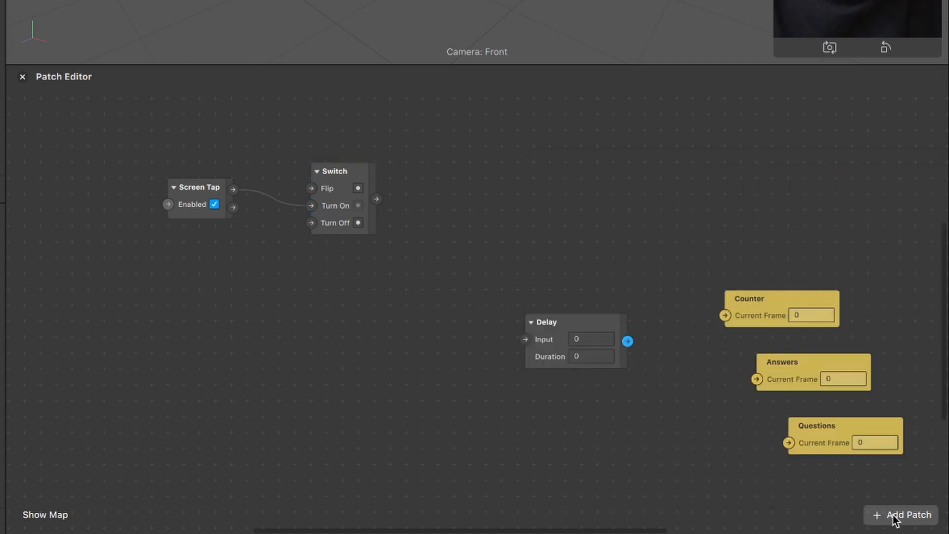
pyautogui.moveTo(545, 324); pyautogui.dragTo(431, 210)
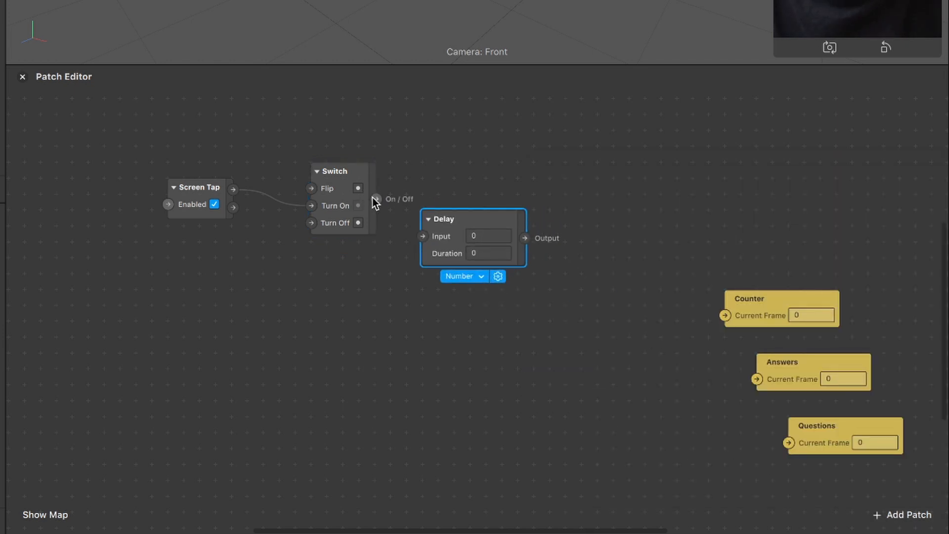
pyautogui.moveTo(376, 199); pyautogui.dragTo(423, 236)
pyautogui.click(482, 254)
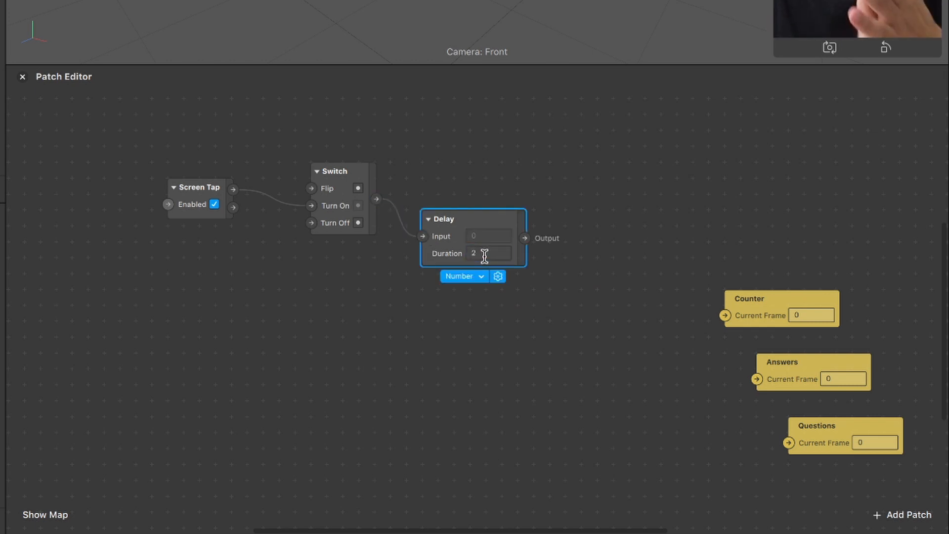
# Add a Pulse patch fed by the Delay output and move the Counter, Answers and Questions patches further right to make room
pyautogui.hscroll(4, 633, 200)
pyautogui.scroll(-1, 630, 200)
pyautogui.click(929, 516)
pyautogui.write('pu')
pyautogui.press('Return')
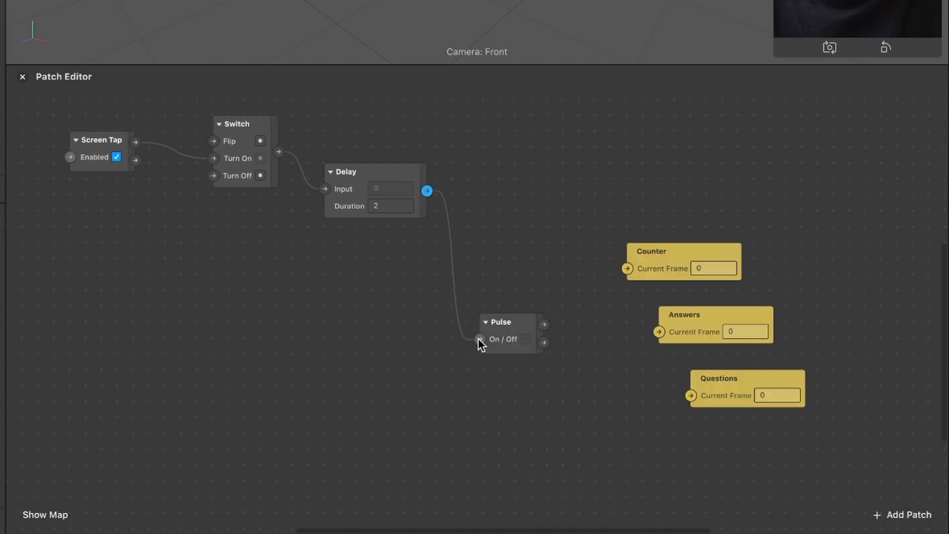
pyautogui.moveTo(804, 447); pyautogui.dragTo(799, 299)
# Add a second Switch whose Turn On is driven by the Pulse's Turned On output, and align the Pulse beside the Delay patch
pyautogui.click(911, 519)
pyautogui.write('swi')
pyautogui.press('Return')
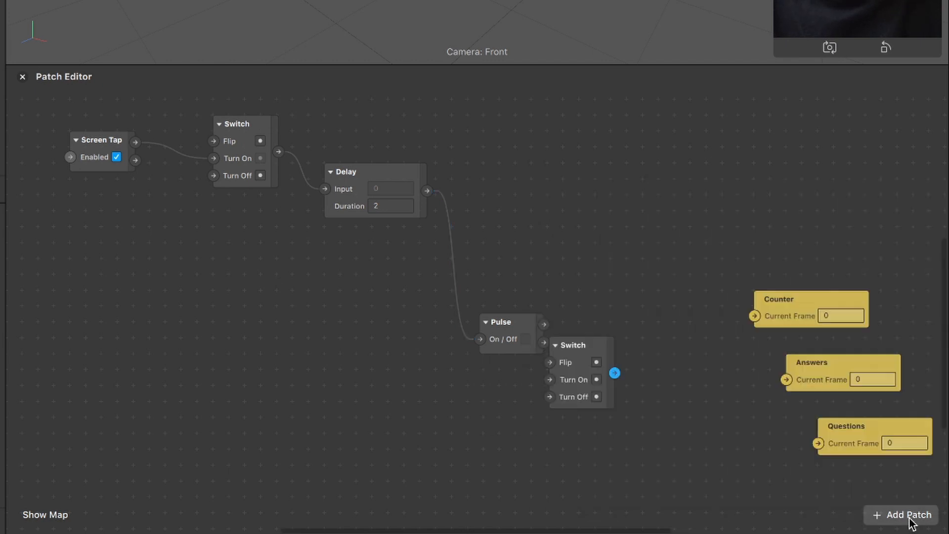
pyautogui.moveTo(566, 342); pyautogui.dragTo(631, 259)
pyautogui.moveTo(543, 324); pyautogui.dragTo(608, 301)
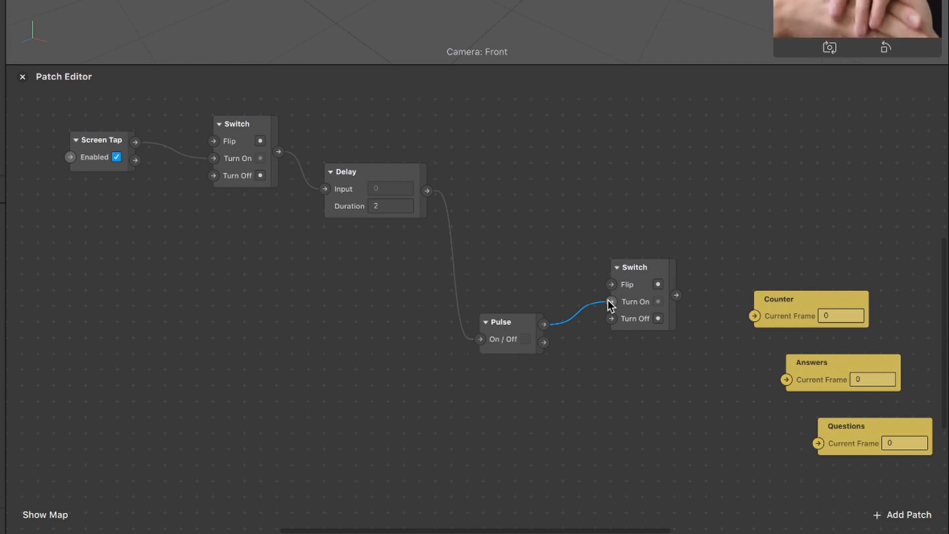
pyautogui.moveTo(530, 321); pyautogui.dragTo(515, 195)
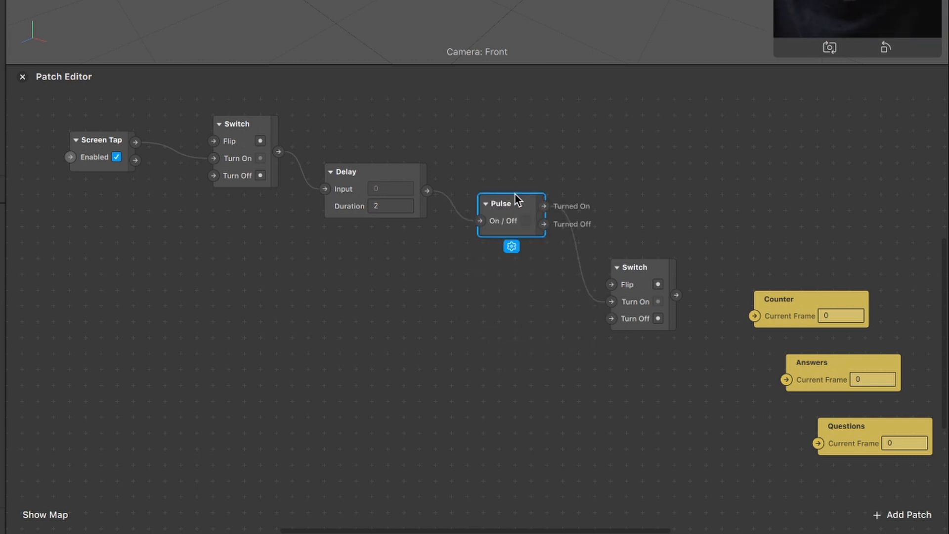
# Add a Not patch to the upper right of the second Switch and connect that Switch's output to it
pyautogui.scroll(-3, 557, 229)
pyautogui.click(887, 497)
pyautogui.click(894, 510)
pyautogui.write('mik')
pyautogui.press('BackSpace')
pyautogui.press('BackSpace')
pyautogui.press('BackSpace')
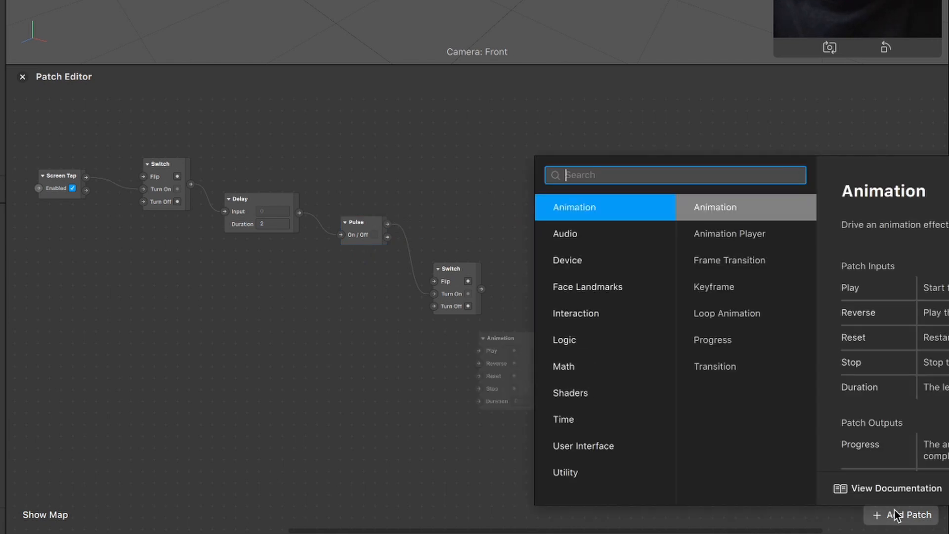
pyautogui.write('not')
pyautogui.press('Return')
pyautogui.moveTo(486, 329); pyautogui.dragTo(538, 165)
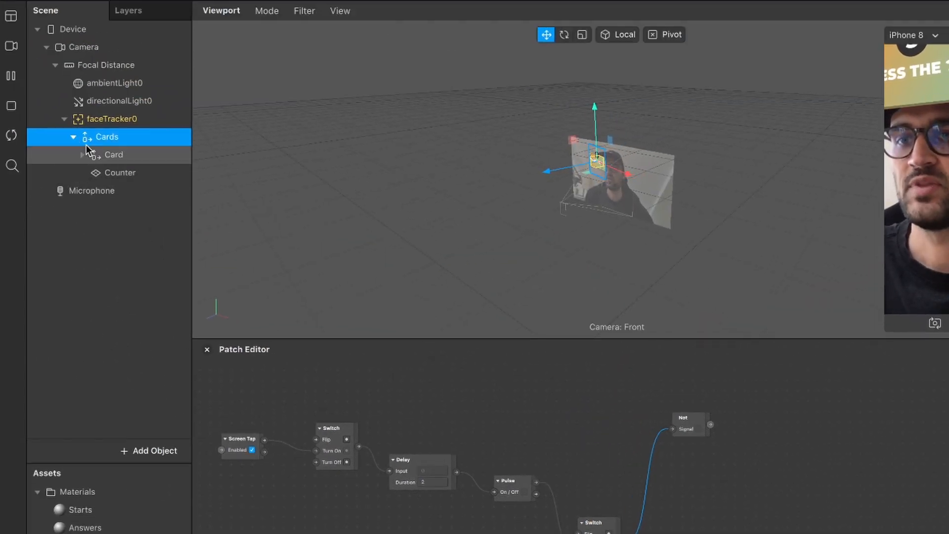
# Create a Visible patch for the start plane and connect the Not output to it
pyautogui.click(82, 155)
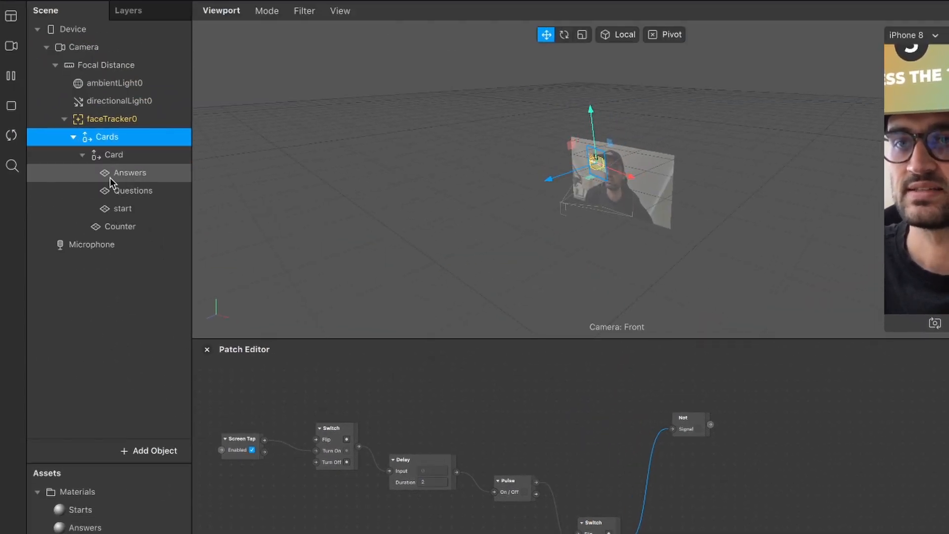
pyautogui.click(114, 208)
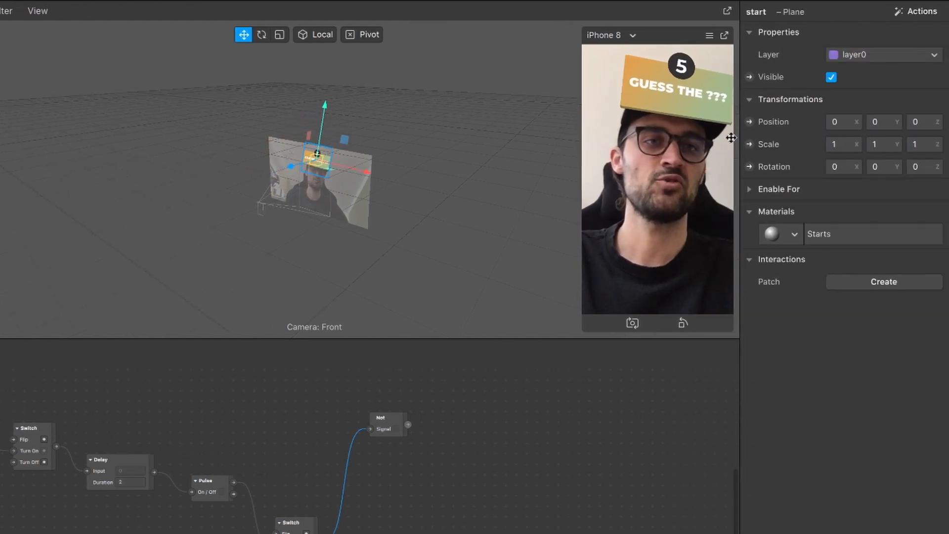
pyautogui.click(749, 79)
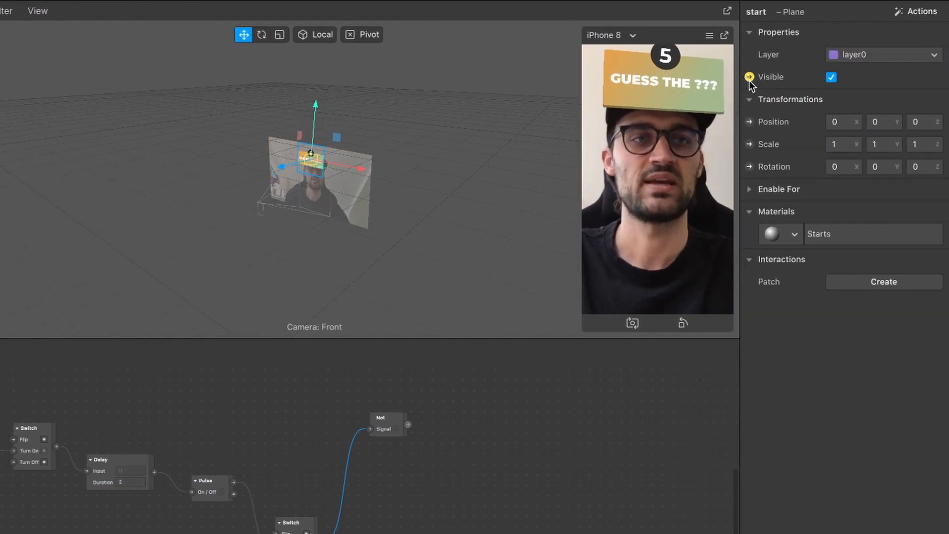
pyautogui.moveTo(435, 531); pyautogui.dragTo(488, 419)
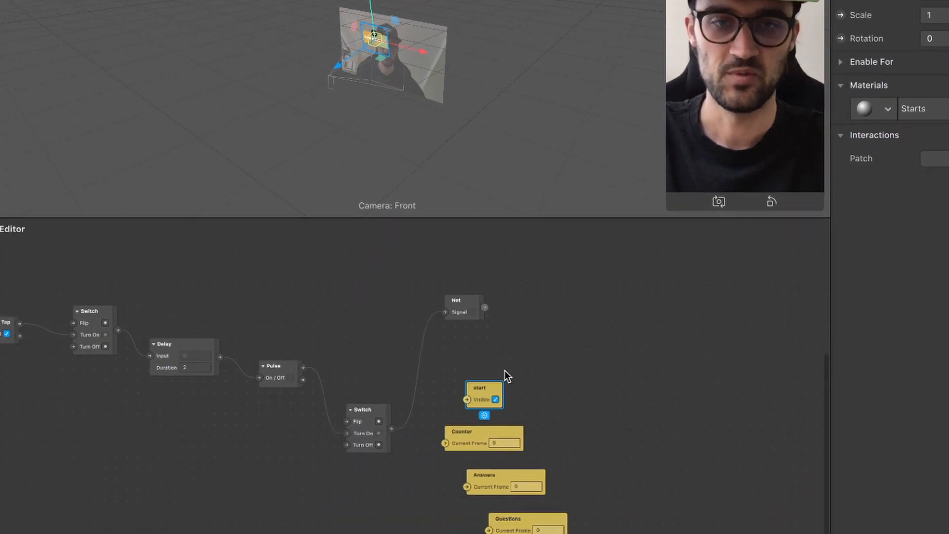
pyautogui.moveTo(578, 164); pyautogui.dragTo(641, 181)
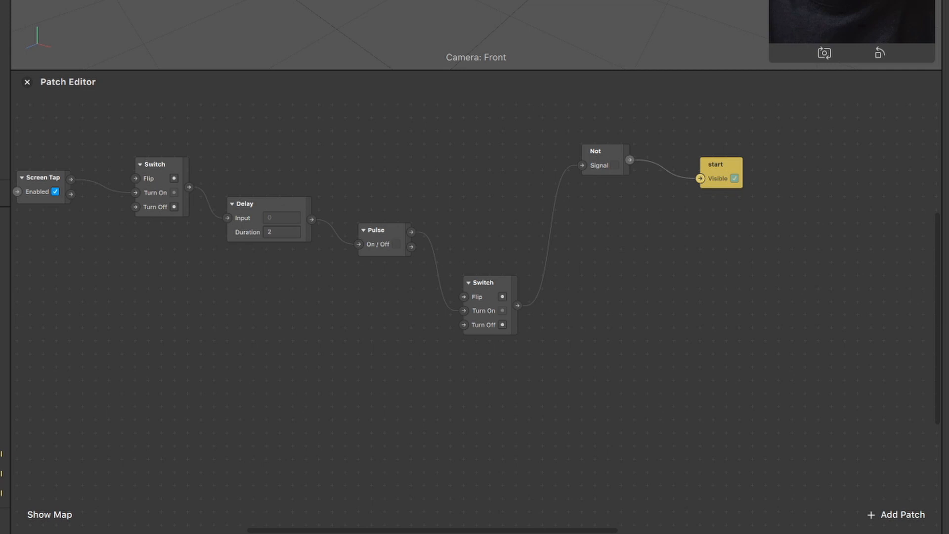
# Set the preview simulator to Simulate Touch
pyautogui.click(697, 39)
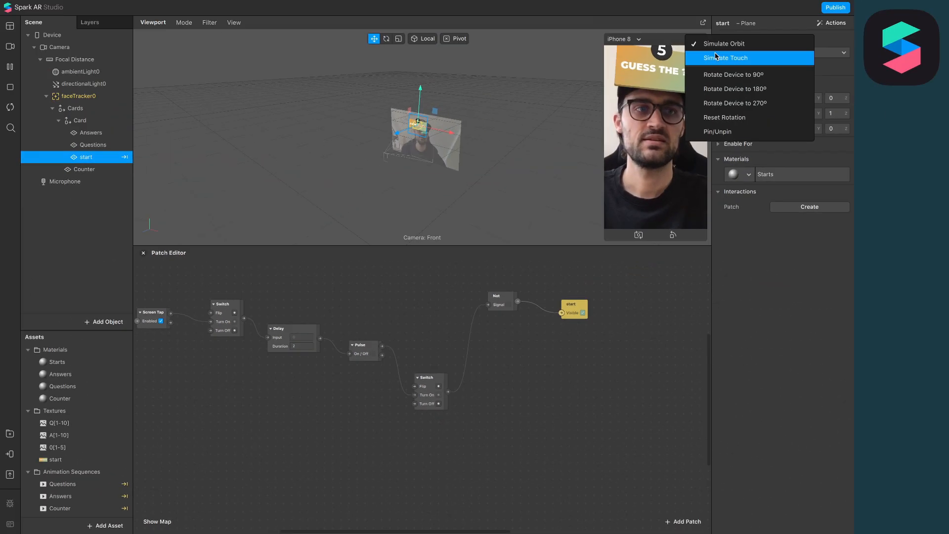
pyautogui.click(715, 57)
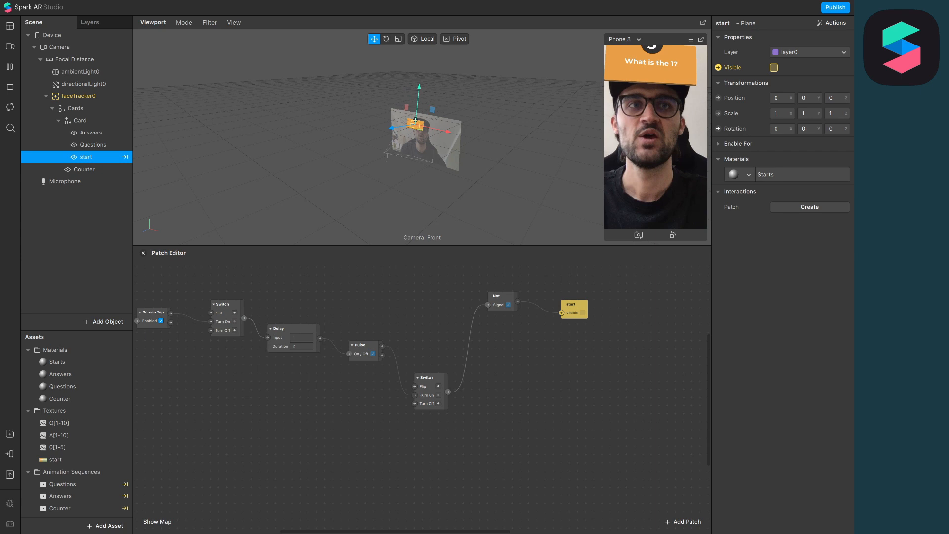
# Add a Random patch below the chain and trigger its Randomize input from the first Switch through a new Pulse's Turned On output
pyautogui.hscroll(-4, 229, 478)
pyautogui.click(684, 520)
pyautogui.write('ran')
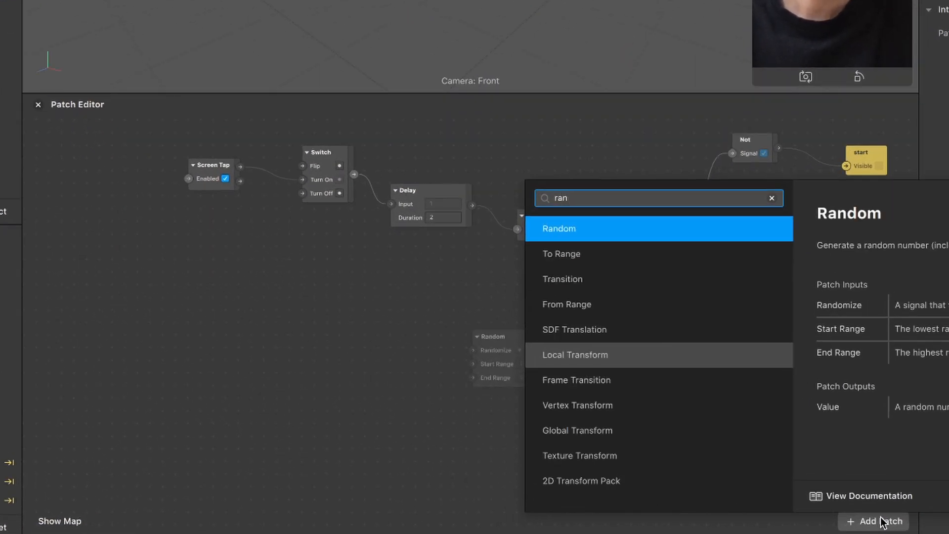
pyautogui.press('Return')
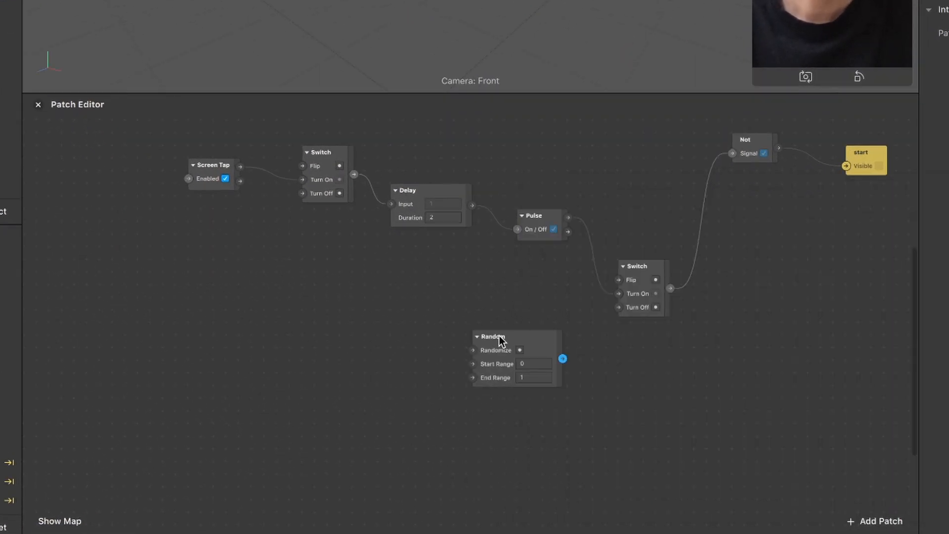
pyautogui.moveTo(502, 340); pyautogui.dragTo(492, 398)
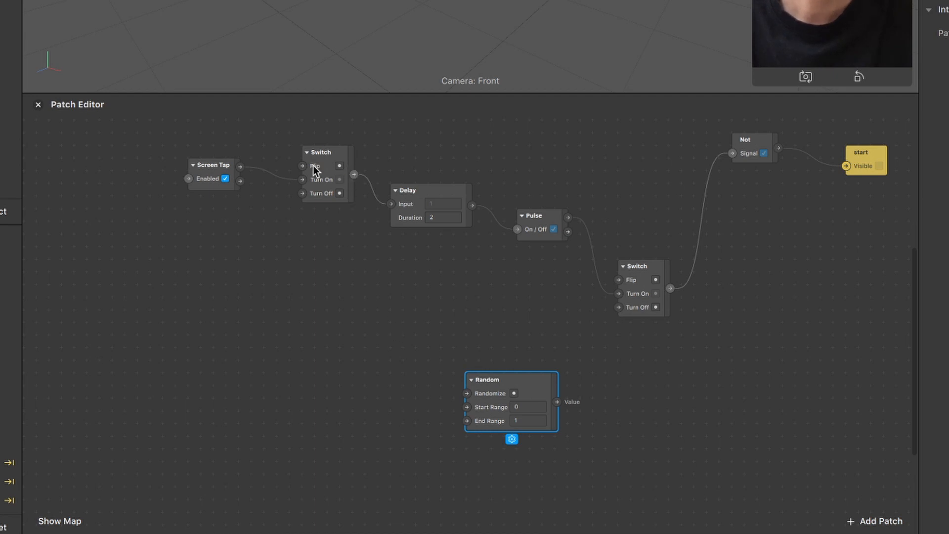
pyautogui.moveTo(317, 184); pyautogui.dragTo(422, 386)
pyautogui.moveTo(386, 173); pyautogui.dragTo(294, 384)
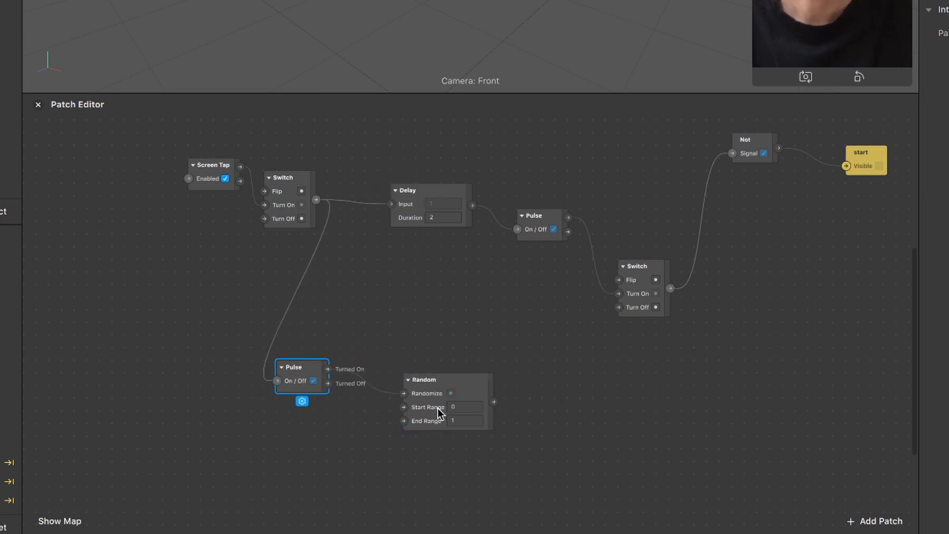
# Add a Round patch beside the Random patch and connect the random value to it
pyautogui.scroll(-5, 439, 412)
pyautogui.hscroll(5, 438, 413)
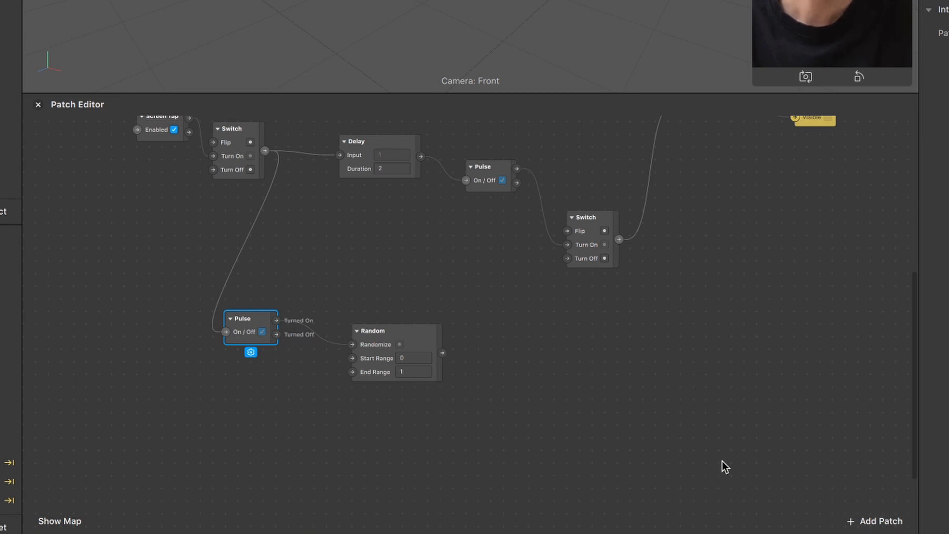
pyautogui.click(870, 514)
pyautogui.write('Round')
pyautogui.press('Return')
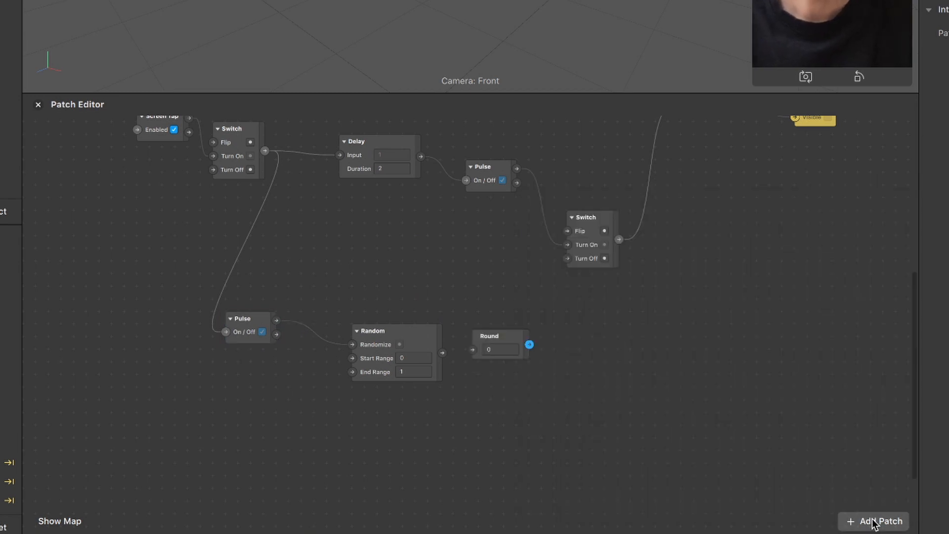
pyautogui.moveTo(443, 353); pyautogui.dragTo(492, 357)
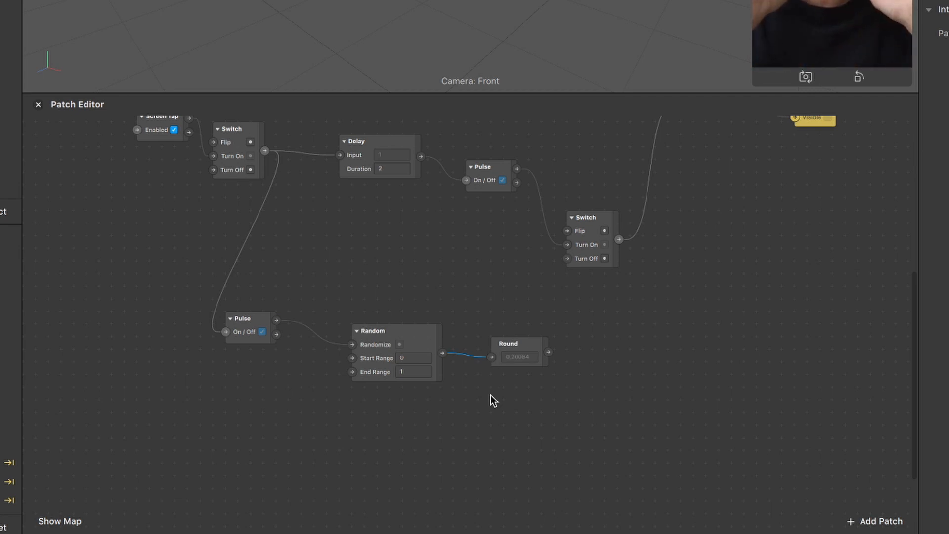
# Set the Random patch's Start Range to -0,4 and End Range to 9,4
pyautogui.scroll(5, 372, 390)
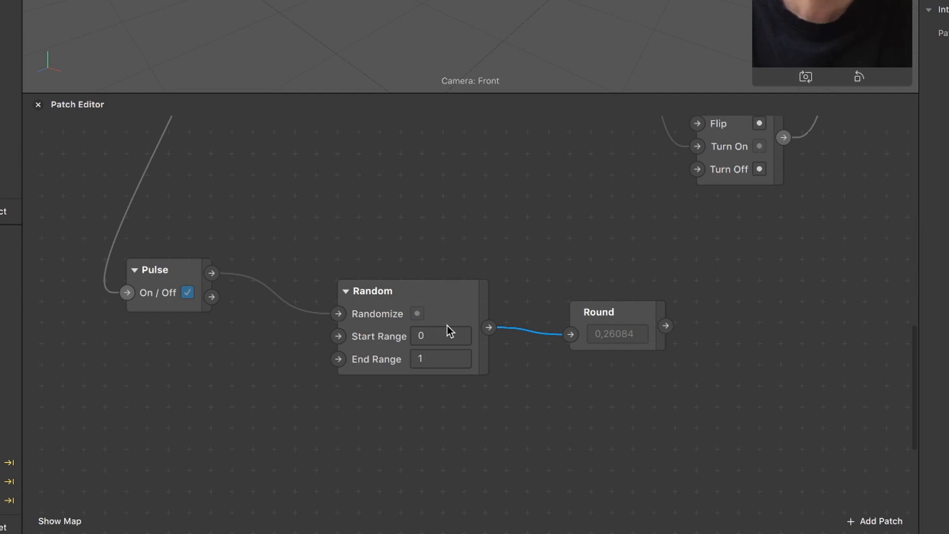
pyautogui.click(447, 334)
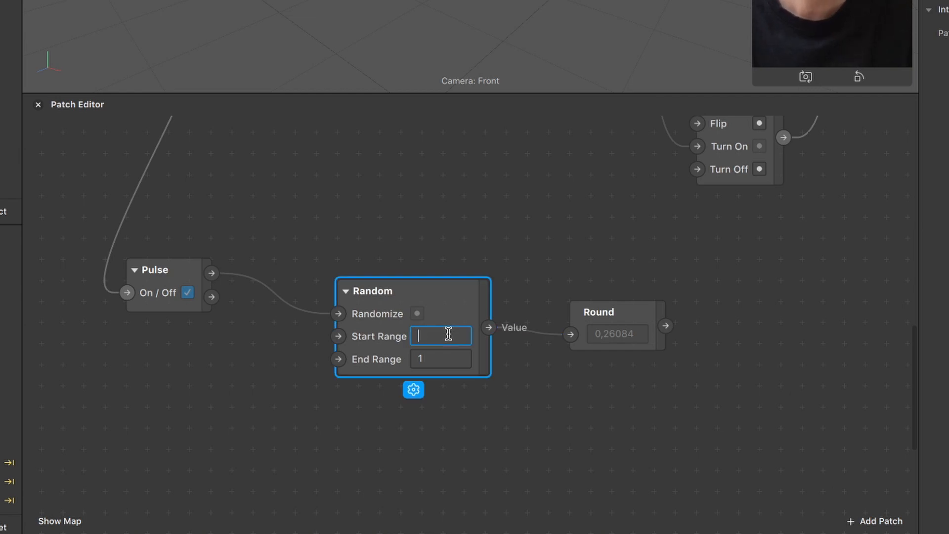
pyautogui.click(517, 411)
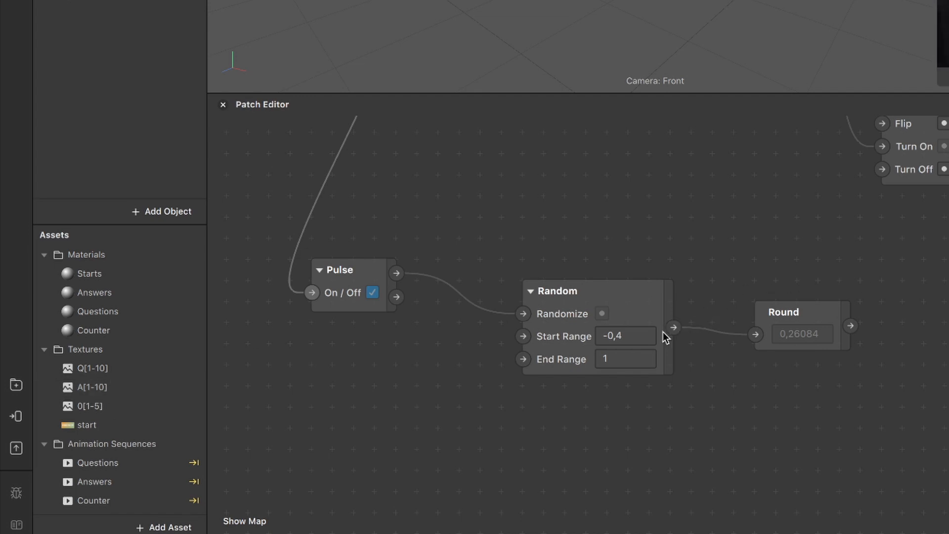
pyautogui.click(639, 354)
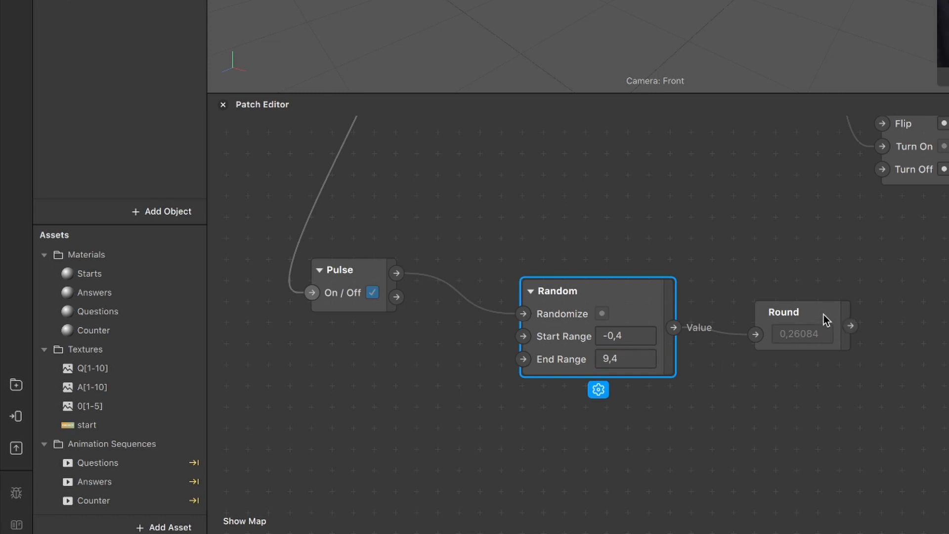
# Move the Answers, Questions and Counter patches near the Round patch and connect Round's output to the Answers and Questions Current Frame inputs
pyautogui.hscroll(3, 891, 324)
pyautogui.scroll(-3, 891, 324)
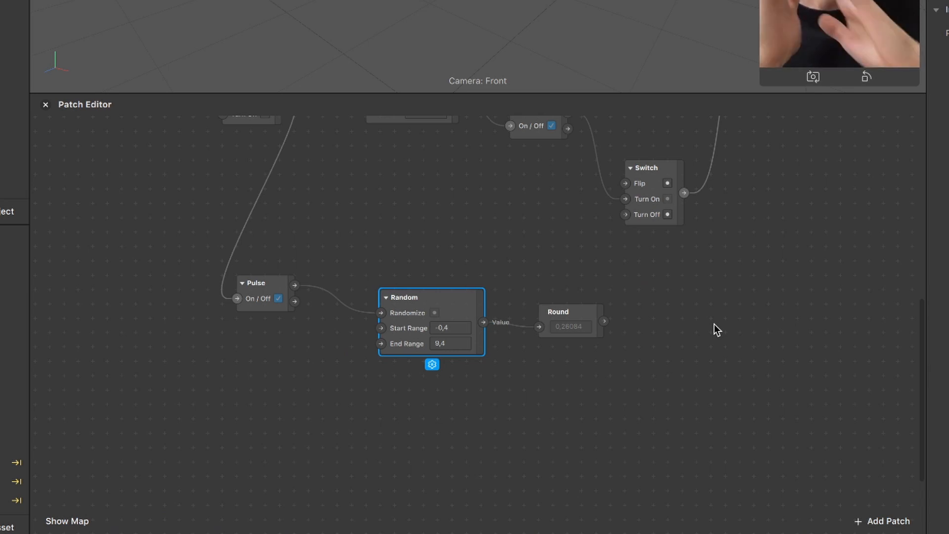
pyautogui.scroll(-3, 597, 322)
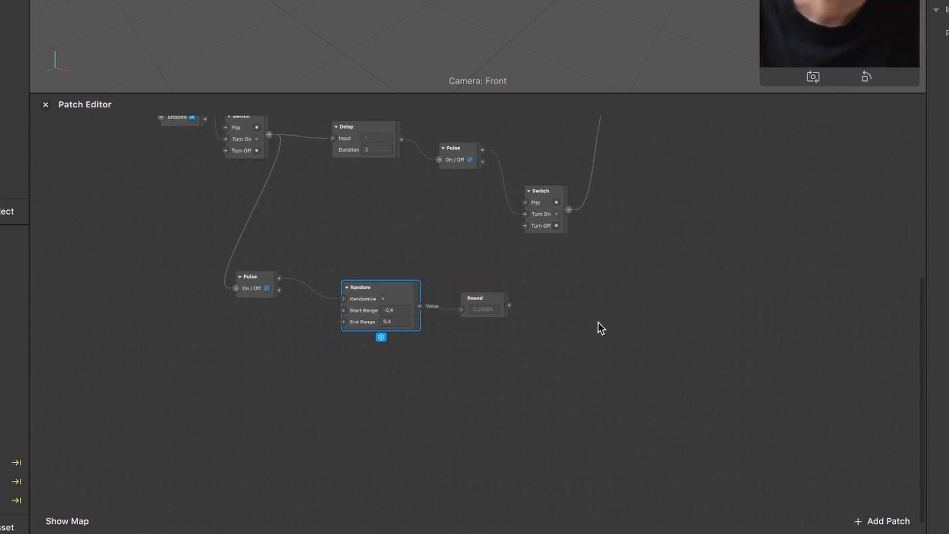
pyautogui.hscroll(3, 598, 322)
pyautogui.scroll(-3, 726, 354)
pyautogui.hscroll(3, 726, 354)
pyautogui.moveTo(884, 383); pyautogui.dragTo(566, 316)
pyautogui.scroll(2, 317, 292)
pyautogui.click(413, 297)
pyautogui.moveTo(236, 331); pyautogui.dragTo(288, 374)
pyautogui.click(276, 417)
pyautogui.moveTo(357, 433); pyautogui.dragTo(343, 361)
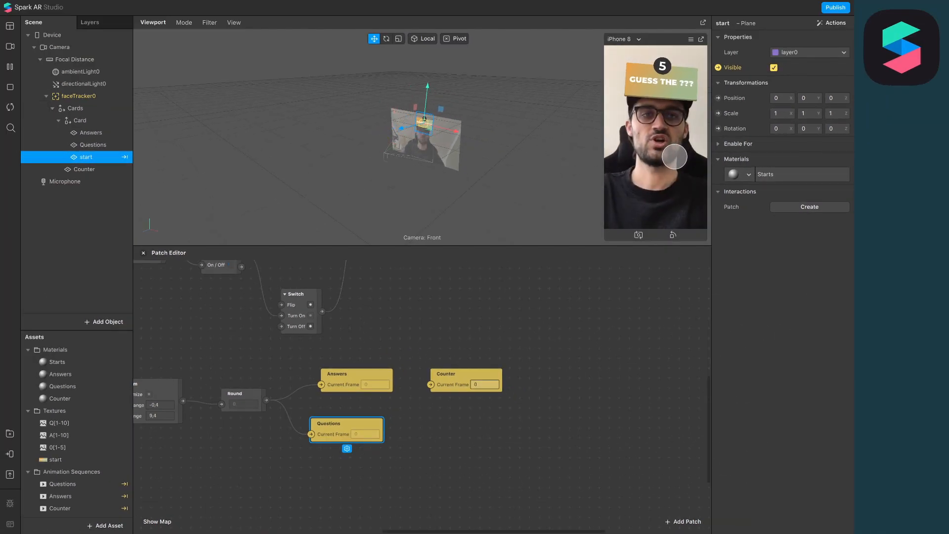
# Test the question card with a simulated screen tap in the preview and check the patch chain from the first Switch to Round
pyautogui.click(675, 157)
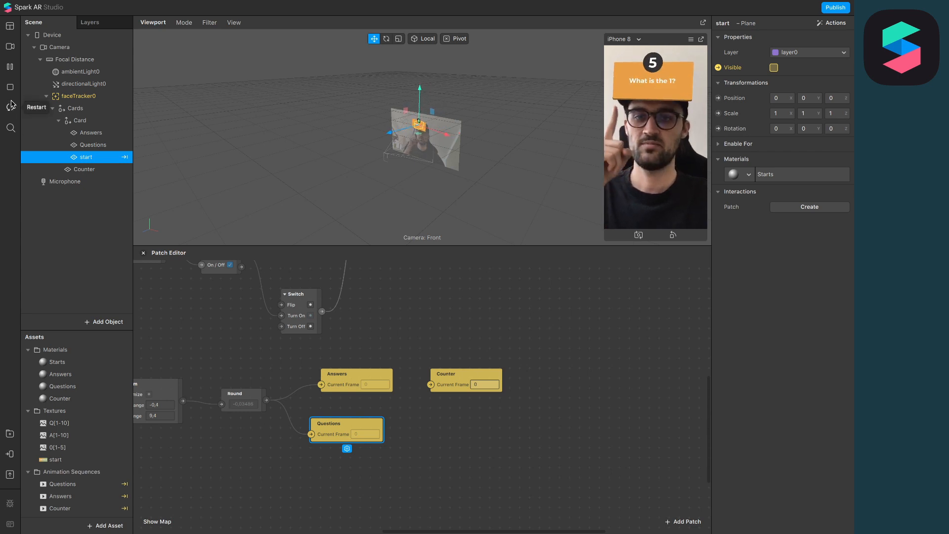
pyautogui.hscroll(-8, 343, 324)
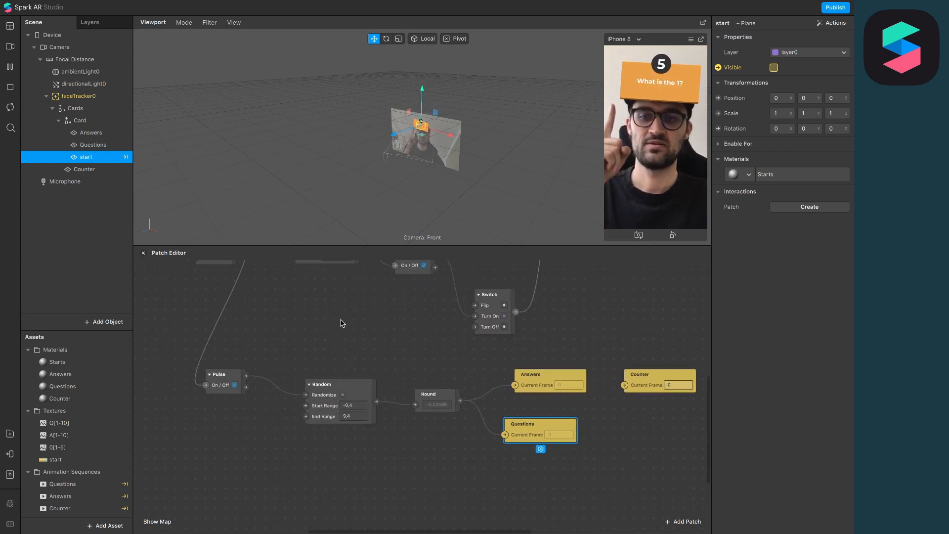
pyautogui.scroll(2, 367, 318)
pyautogui.hscroll(-1, 367, 319)
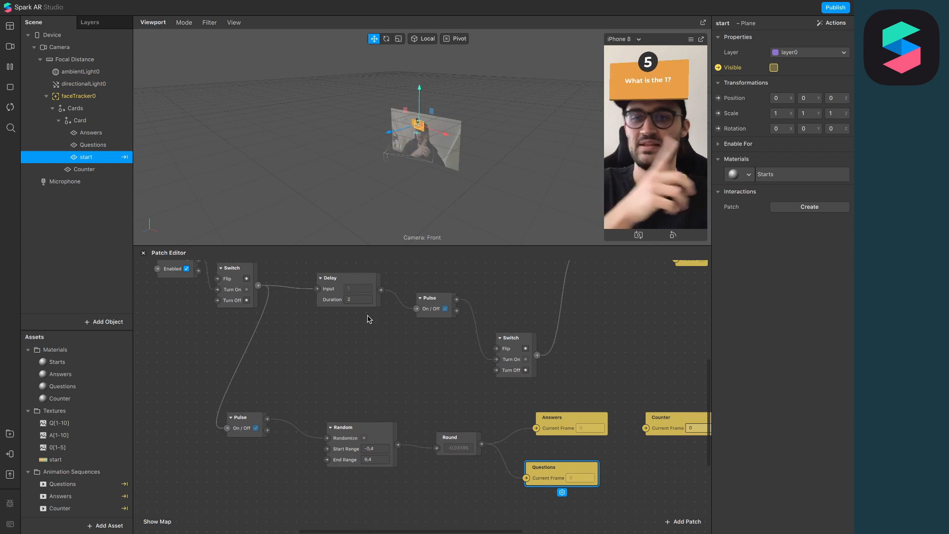
# Move the second Switch patch slightly so it sits beside the Pulse patch that follows the Delay
pyautogui.hscroll(-1, 367, 319)
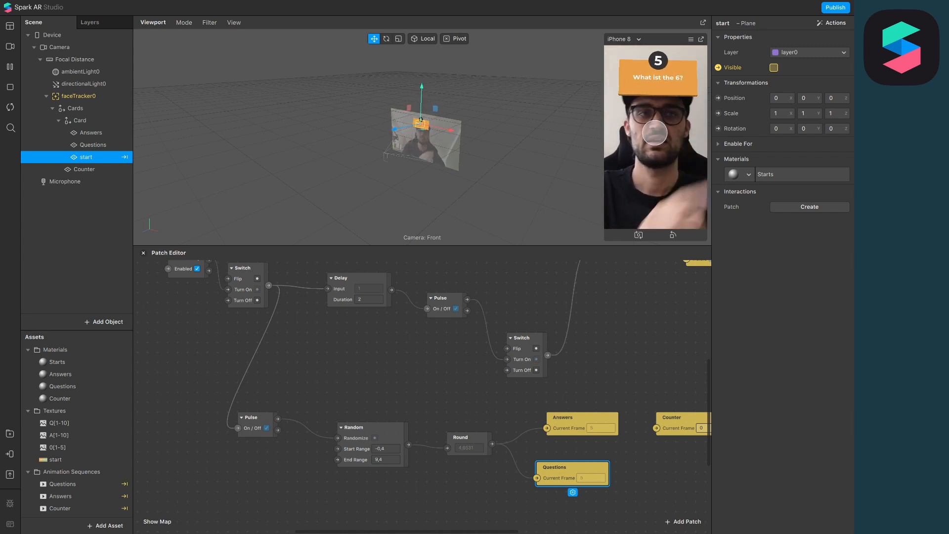
pyautogui.hscroll(2, 404, 379)
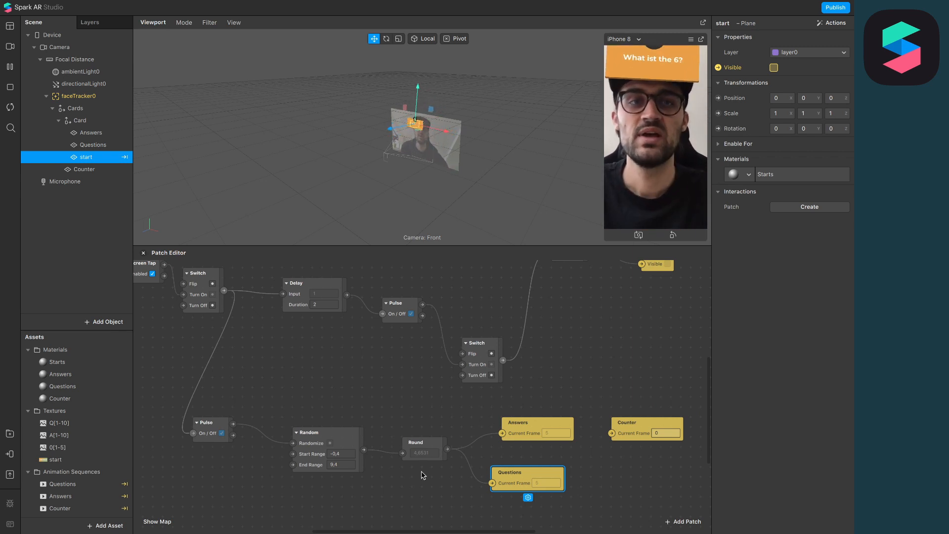
pyautogui.hscroll(4, 384, 500)
pyautogui.scroll(1, 383, 499)
pyautogui.keyDown('ctrl'); pyautogui.scroll(-1, 507, 355); pyautogui.keyUp('ctrl')
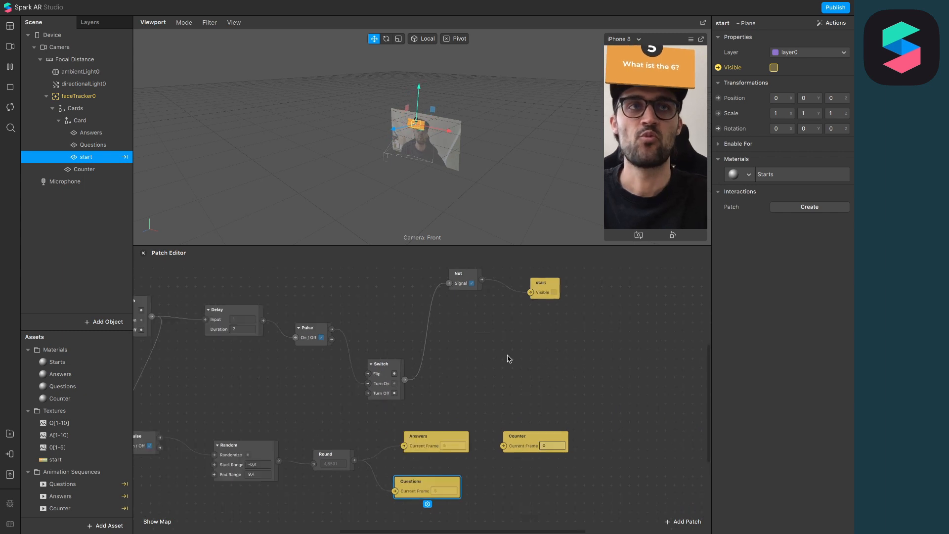
pyautogui.keyDown('ctrl'); pyautogui.scroll(-2, 509, 359); pyautogui.keyUp('ctrl')
pyautogui.moveTo(378, 363); pyautogui.dragTo(381, 344)
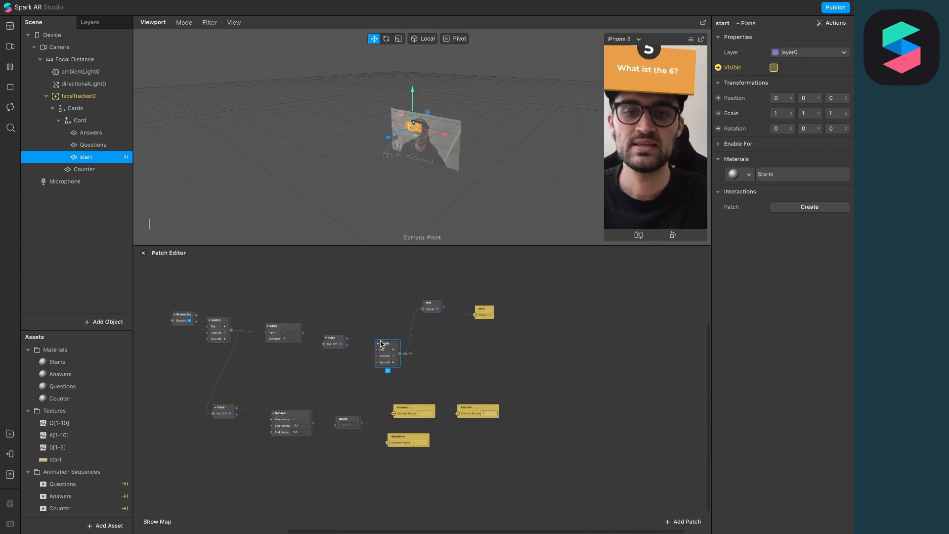
# Add a Loop Animation patch and place it beside the second Switch, below the start Visible patch
pyautogui.click(670, 522)
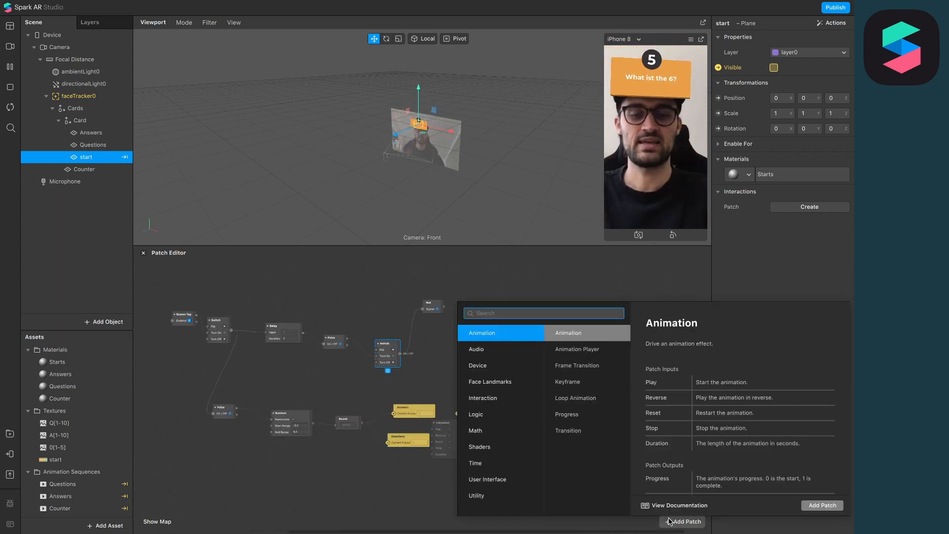
pyautogui.write('lop')
pyautogui.press('BackSpace')
pyautogui.write('op')
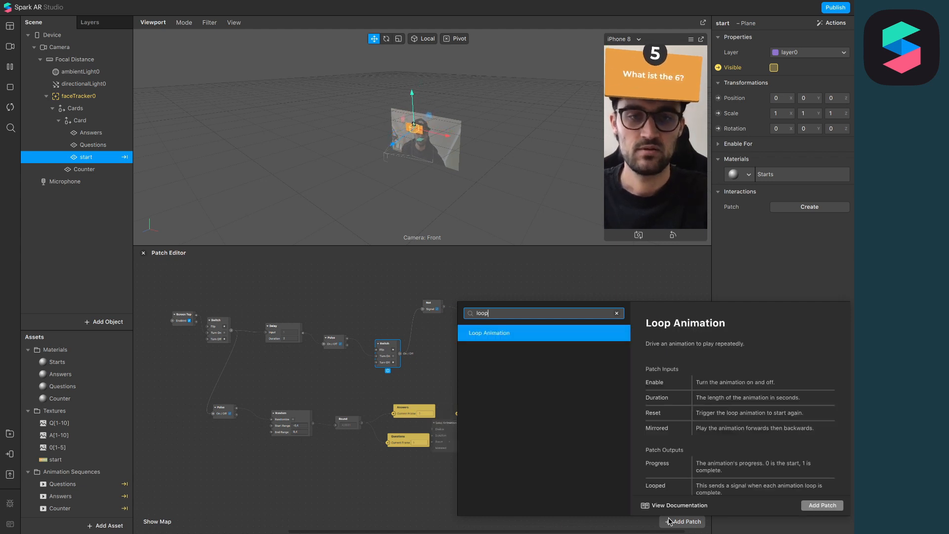
pyautogui.press('Return')
pyautogui.scroll(2, 629, 495)
pyautogui.scroll(2, 628, 491)
pyautogui.scroll(2, 380, 416)
pyautogui.moveTo(373, 420); pyautogui.dragTo(383, 284)
pyautogui.scroll(2, 383, 284)
pyautogui.scroll(-2, 383, 286)
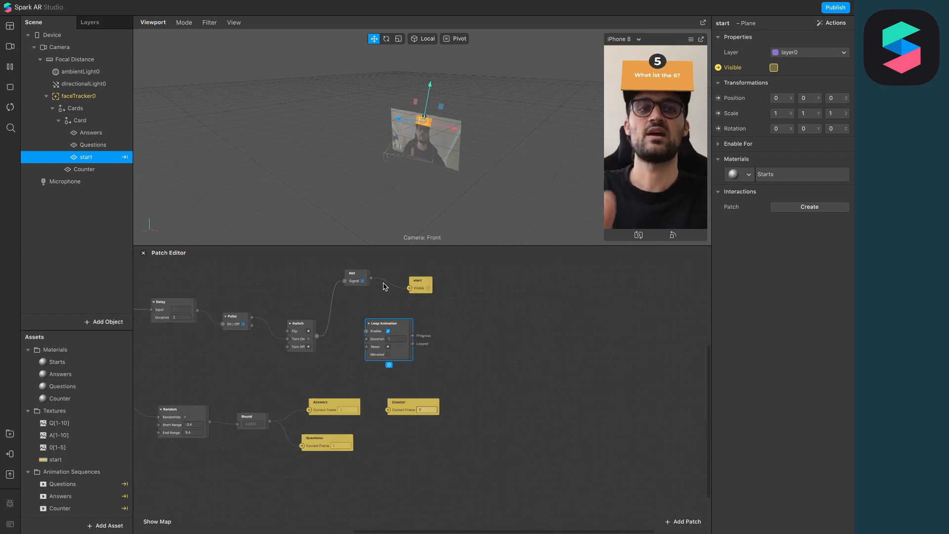
# Connect the second Switch's output to the Loop Animation's Enable input
pyautogui.hscroll(-3, 279, 386)
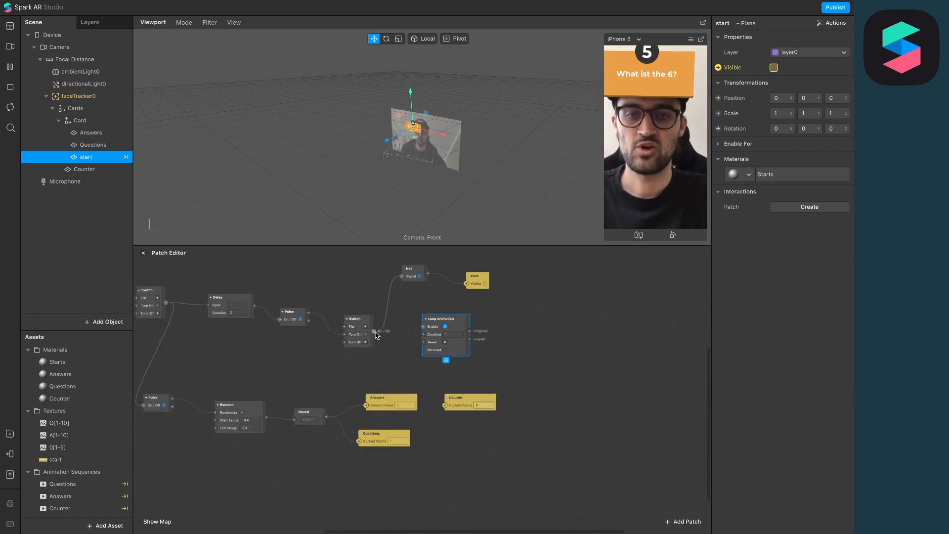
pyautogui.moveTo(374, 332); pyautogui.dragTo(423, 326)
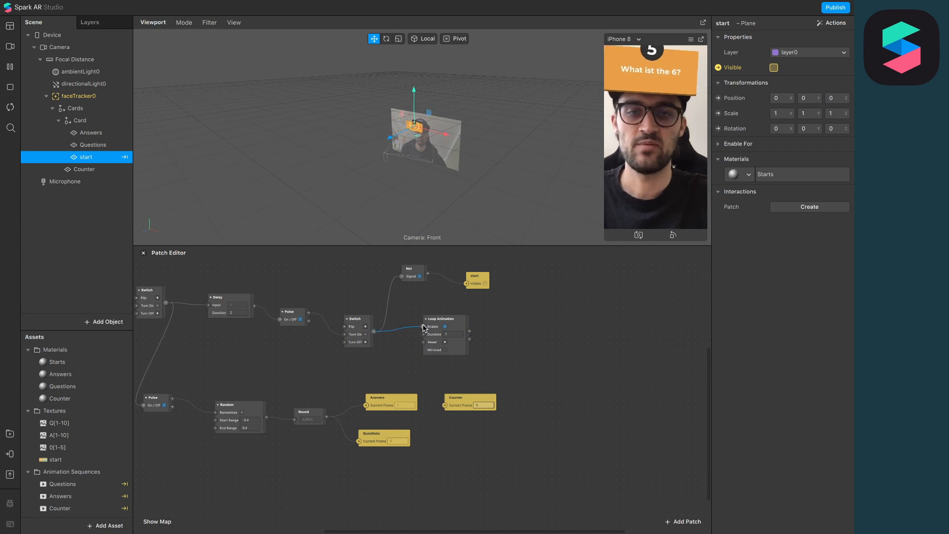
pyautogui.scroll(-1, 467, 348)
pyautogui.scroll(2, 456, 328)
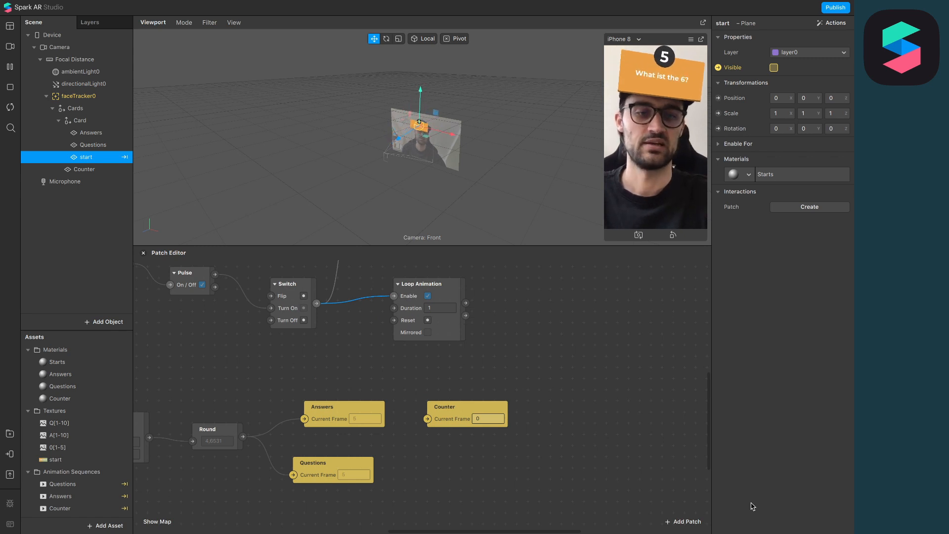
# Add a Counter patch beside Loop Animation and connect the Looped output to its Increase input
pyautogui.click(681, 523)
pyautogui.write('ciu')
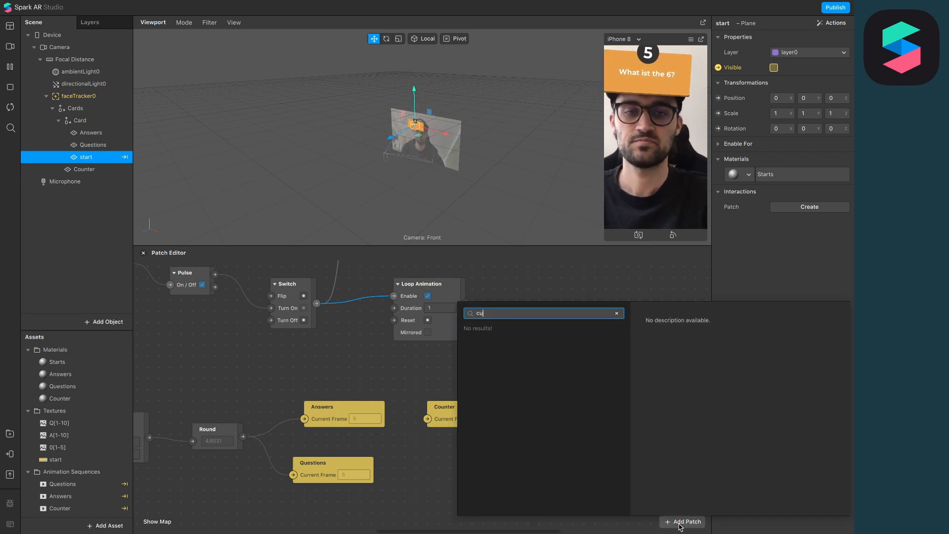
pyautogui.press('BackSpace')
pyautogui.press('BackSpace')
pyautogui.write('oun')
pyautogui.press('Return')
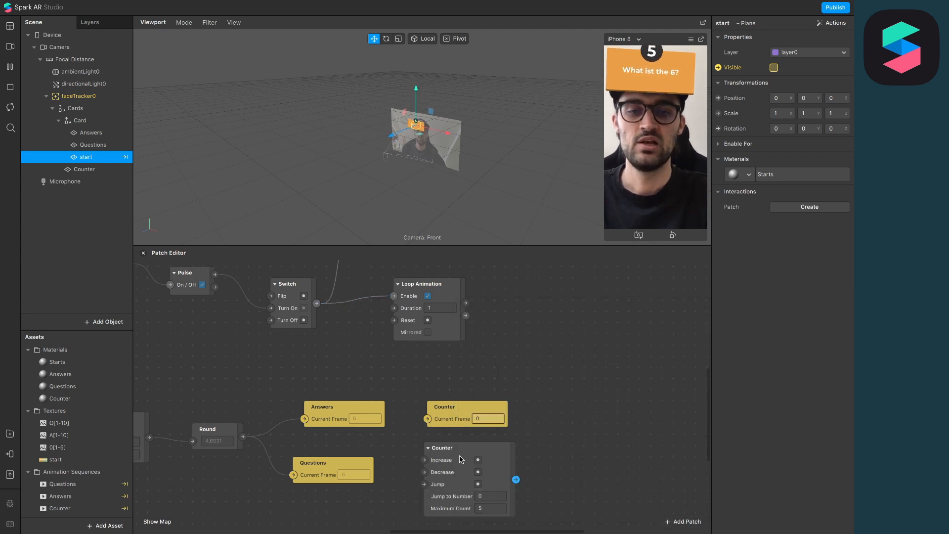
pyautogui.moveTo(462, 459); pyautogui.dragTo(553, 311)
pyautogui.scroll(2, 556, 296)
pyautogui.moveTo(452, 344); pyautogui.dragTo(503, 314)
pyautogui.hscroll(2, 500, 341)
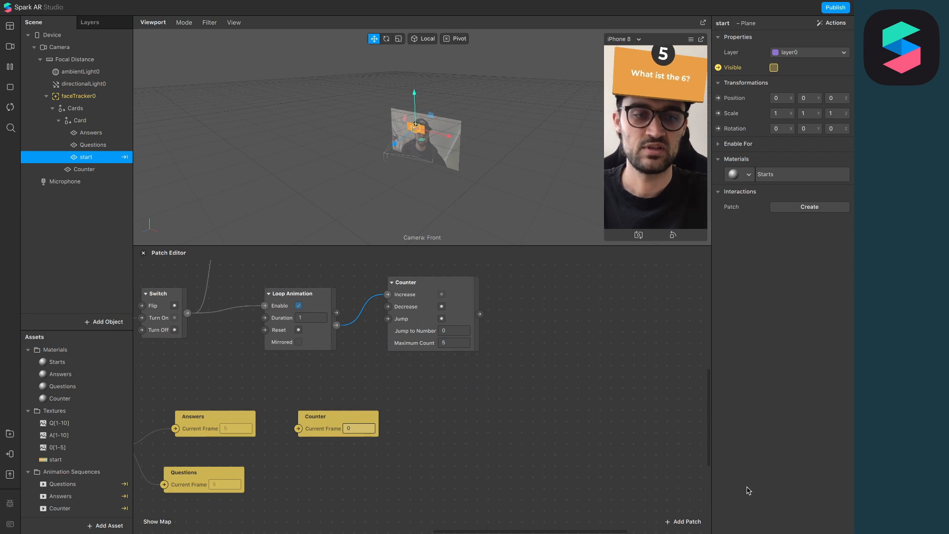
# Add a Value patch beside the Counter patch and connect the Count output to its Input
pyautogui.click(682, 521)
pyautogui.write('valu')
pyautogui.press('Return')
pyautogui.moveTo(500, 410); pyautogui.dragTo(441, 477, button='middle')
pyautogui.moveTo(428, 473); pyautogui.dragTo(476, 384)
pyautogui.moveTo(418, 375); pyautogui.dragTo(460, 393)
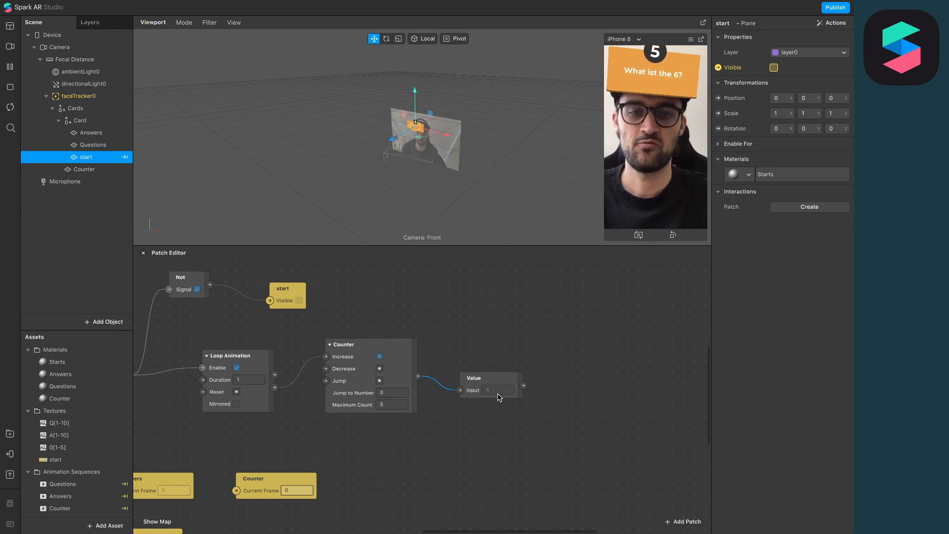
# Set the Counter patch's Maximum Count to 900
pyautogui.click(399, 403)
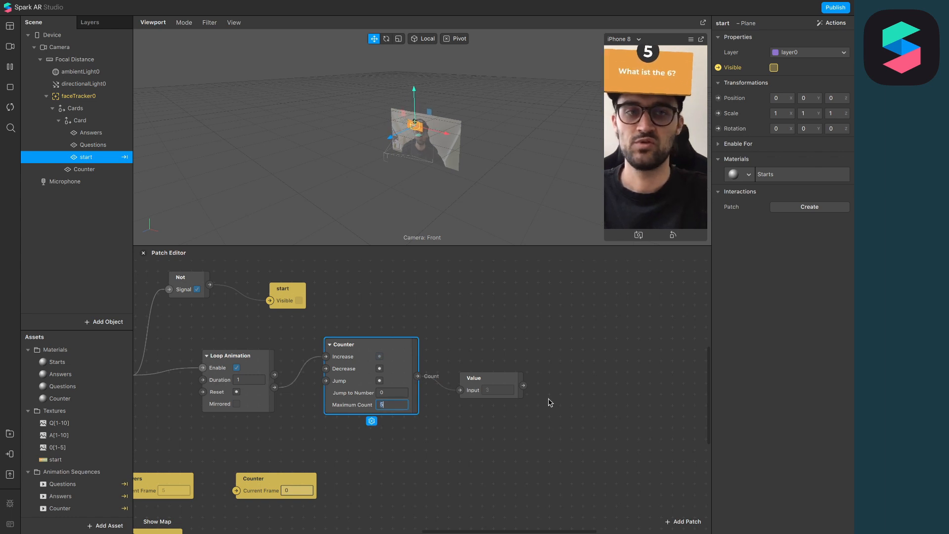
pyautogui.press('BackSpace')
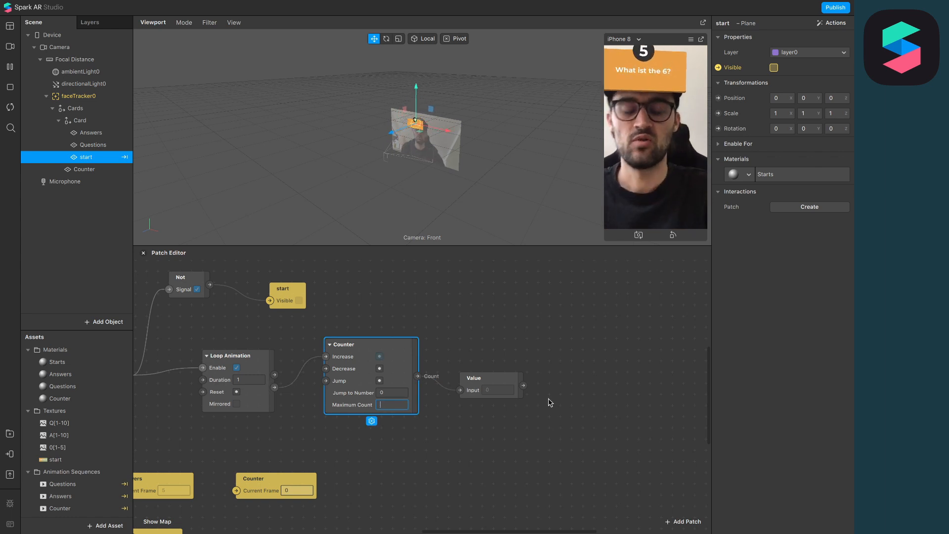
pyautogui.write('900')
pyautogui.press('Return')
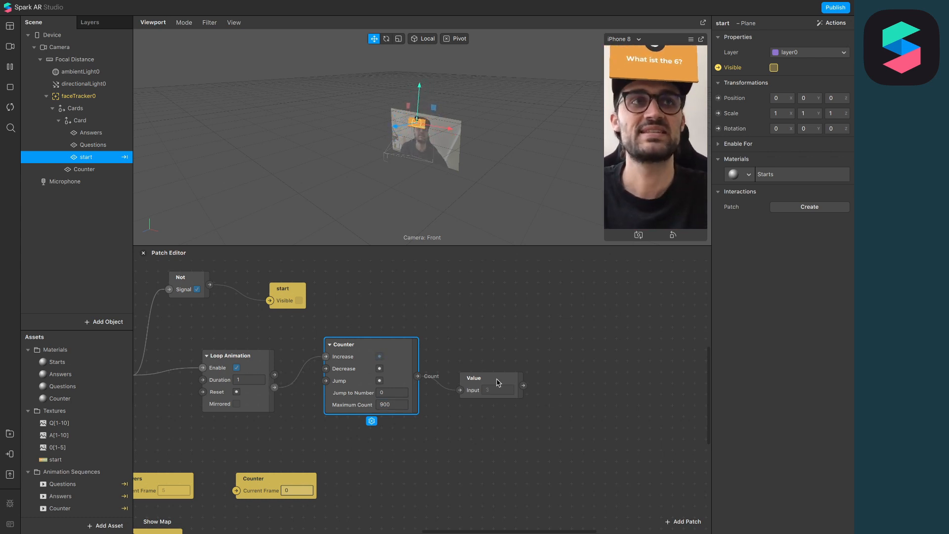
# Add a Greater Than patch and place it beside the Value patch
pyautogui.hscroll(5, 496, 384)
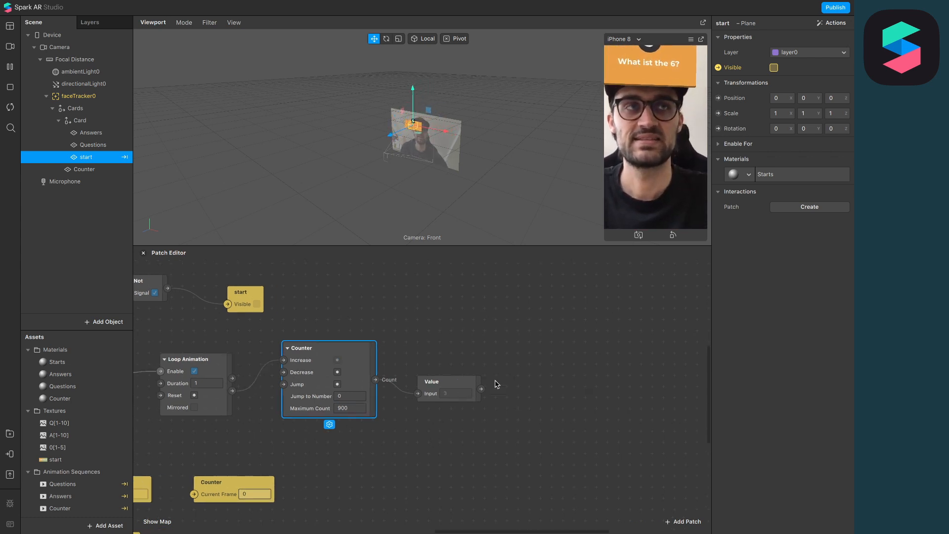
pyautogui.click(685, 522)
pyautogui.write('gre')
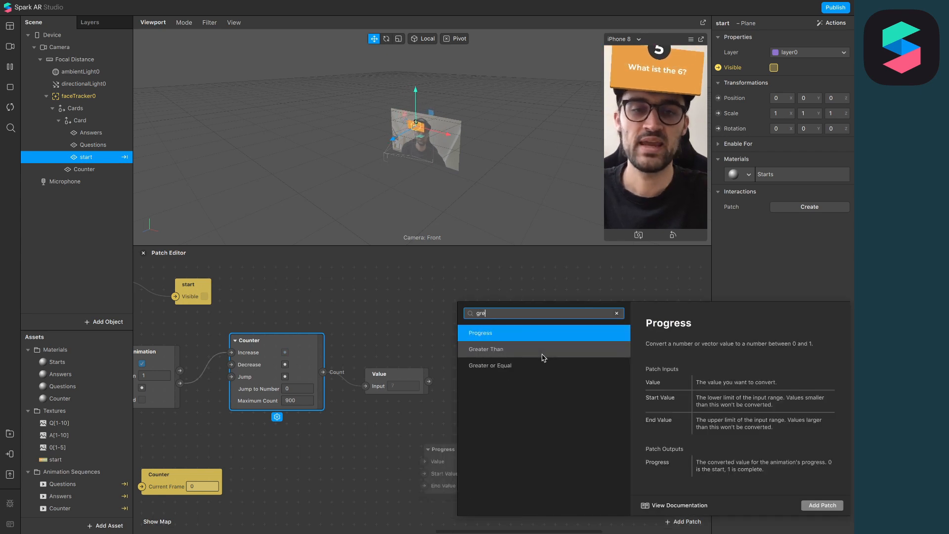
pyautogui.click(543, 355)
pyautogui.click(829, 509)
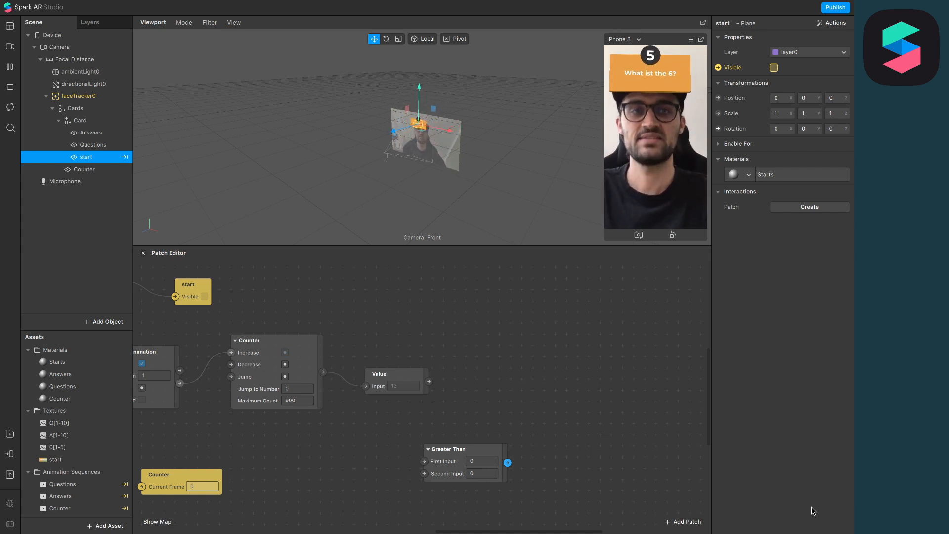
pyautogui.moveTo(447, 451); pyautogui.dragTo(501, 354)
# Connect Value's output to Greater Than's First Input and set its Second Input to 4
pyautogui.hscroll(5, 460, 387)
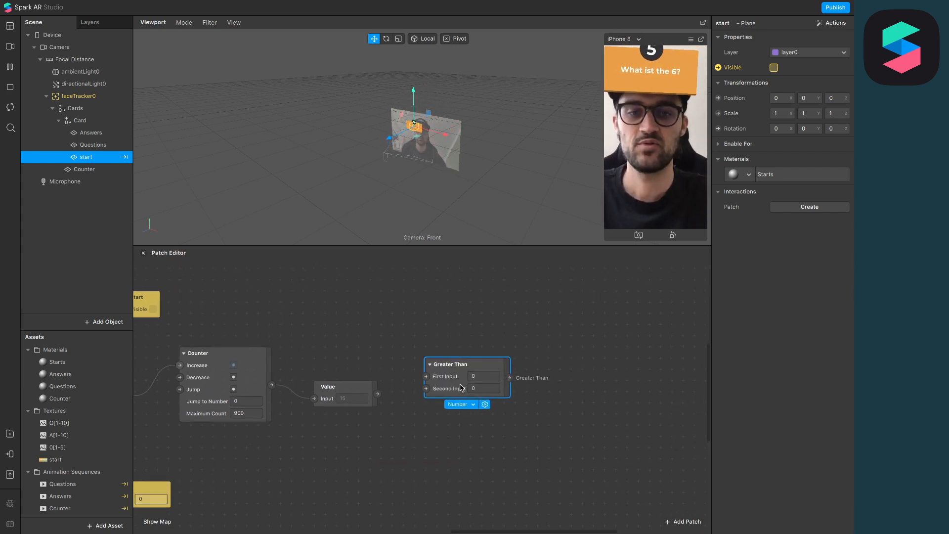
pyautogui.moveTo(378, 394); pyautogui.dragTo(426, 377)
pyautogui.click(477, 387)
pyautogui.write('4')
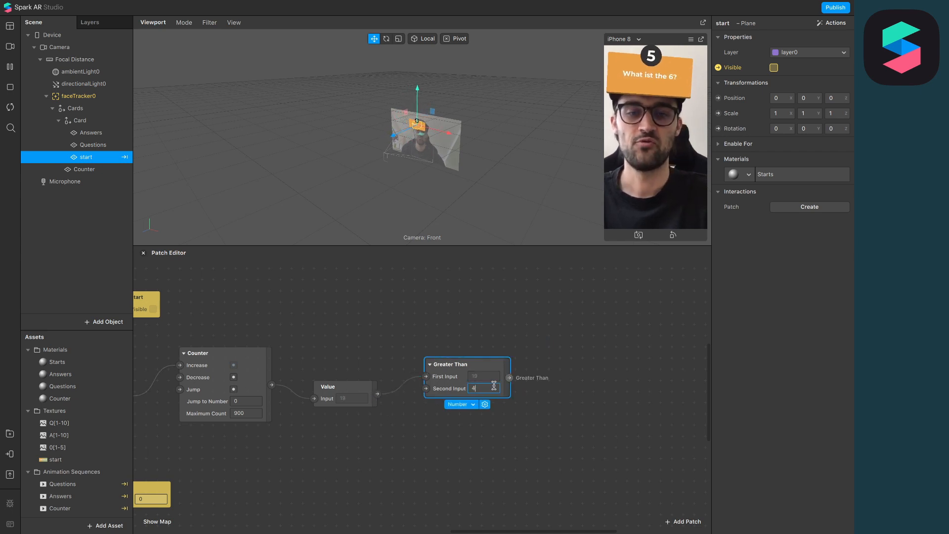
pyautogui.press('Return')
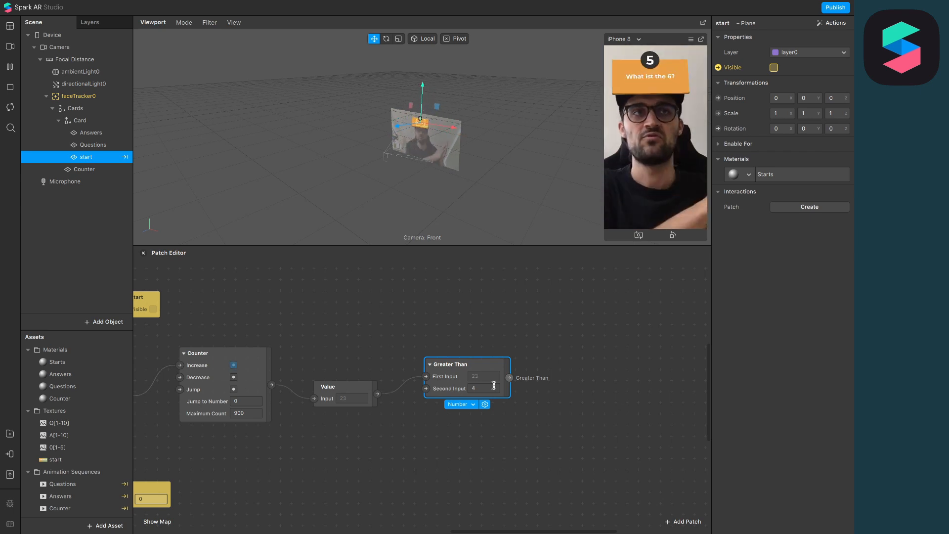
# Move Greater Than farther from the Value patch and place the yellow Counter frame patch below Value
pyautogui.scroll(-4, 412, 433)
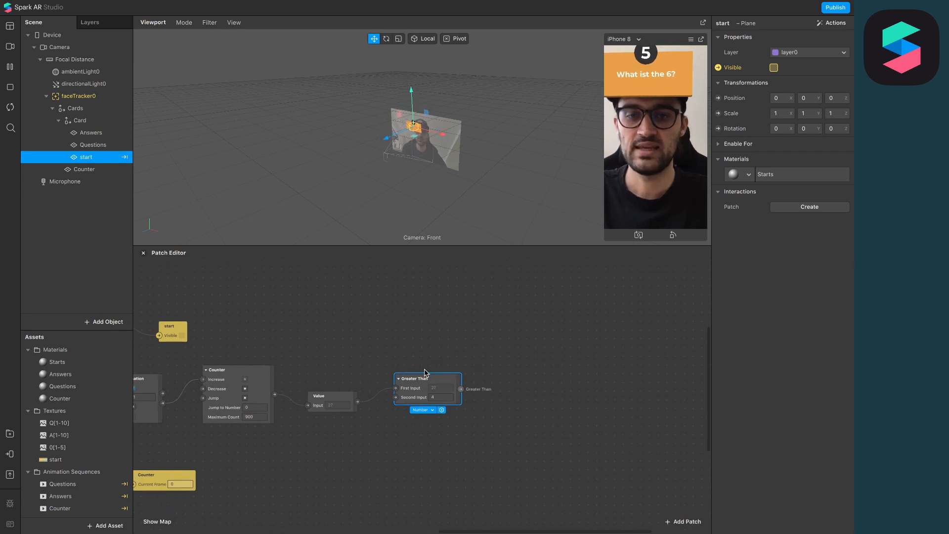
pyautogui.moveTo(411, 376); pyautogui.dragTo(436, 385)
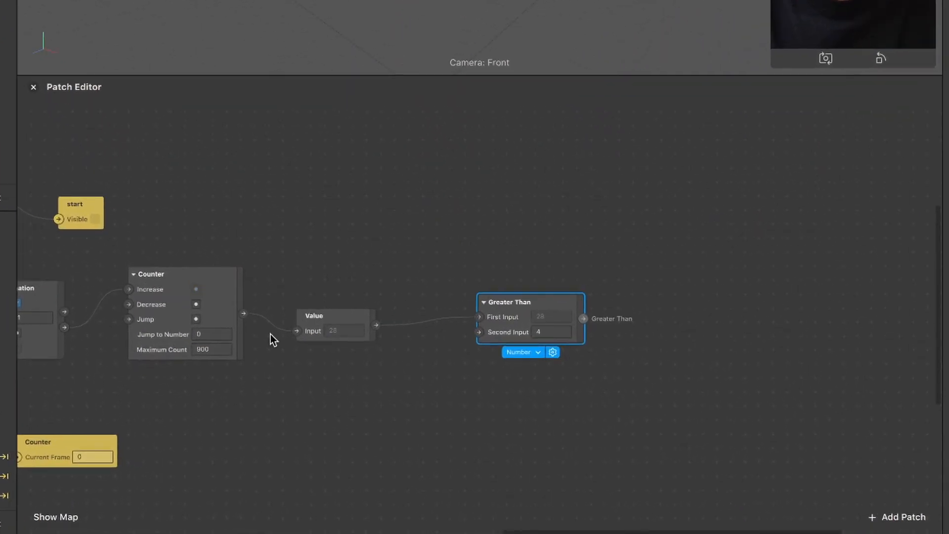
pyautogui.scroll(-3, 271, 334)
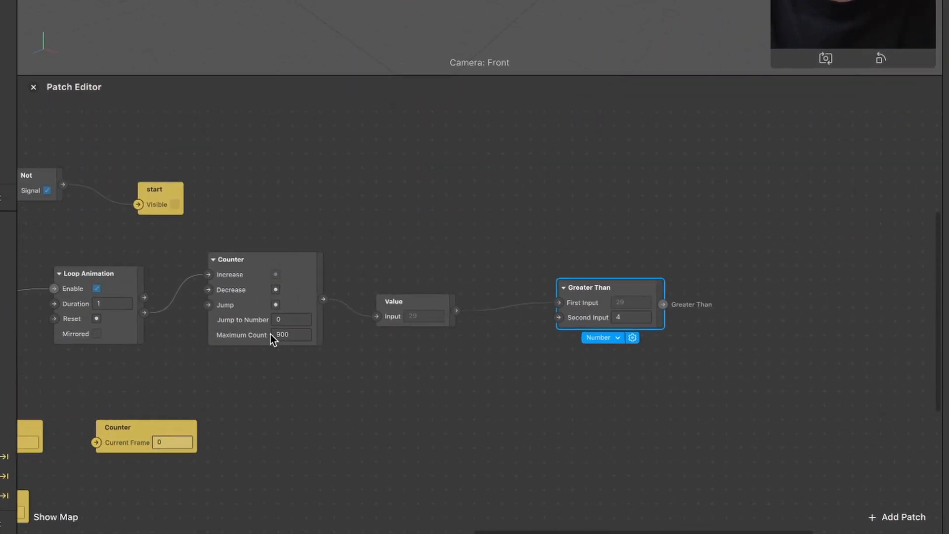
pyautogui.hscroll(-3, 270, 335)
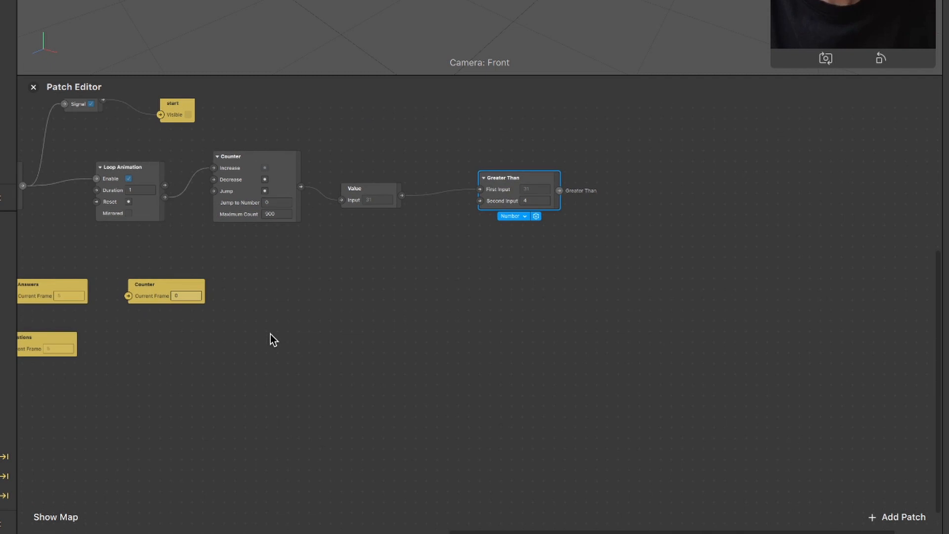
pyautogui.moveTo(150, 279); pyautogui.dragTo(335, 296)
pyautogui.hscroll(2, 360, 194)
pyautogui.scroll(2, 360, 194)
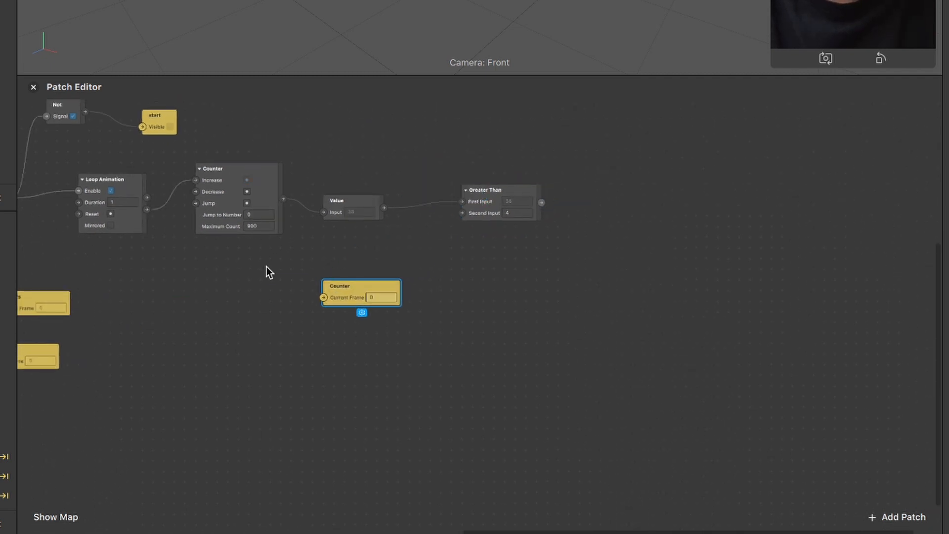
# Connect the Counter patch's Count output to the yellow Counter patch's Current Frame input
pyautogui.scroll(3, 267, 267)
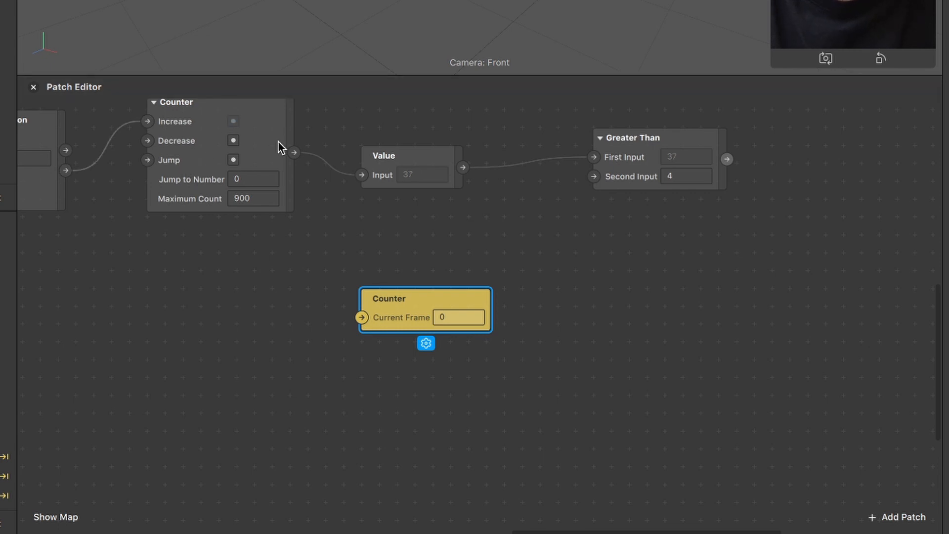
pyautogui.moveTo(294, 152); pyautogui.dragTo(362, 324)
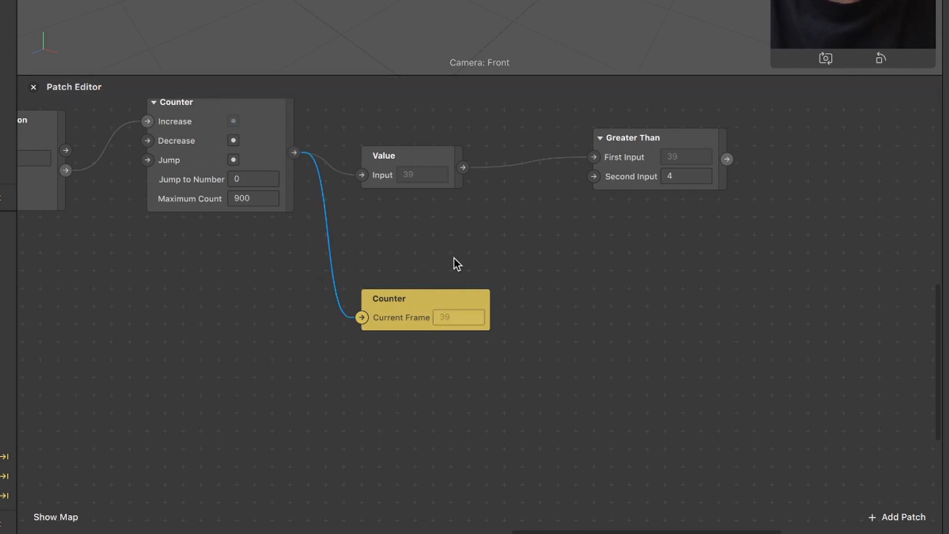
pyautogui.hscroll(2, 454, 258)
pyautogui.scroll(2, 454, 258)
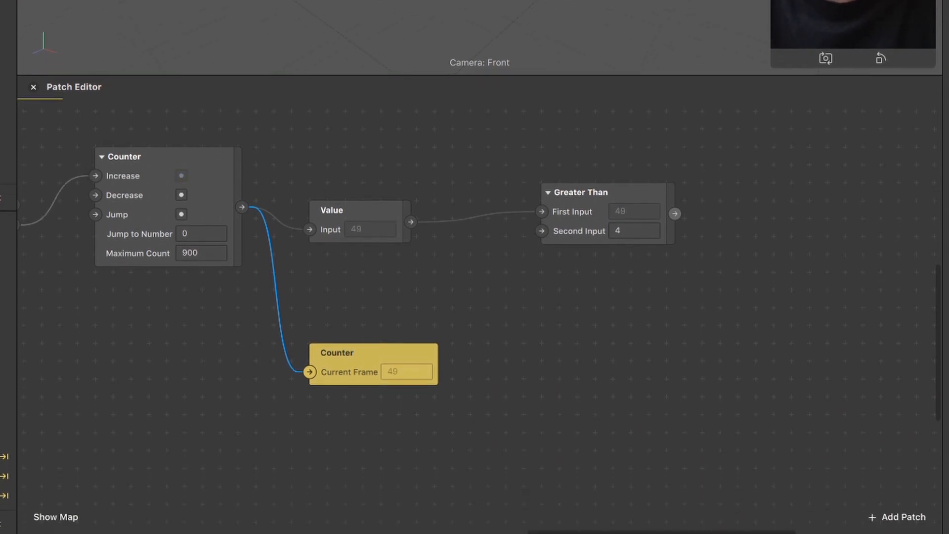
# Add a Not patch below Greater Than and connect Value's output to its Signal input
pyautogui.scroll(-2, 517, 151)
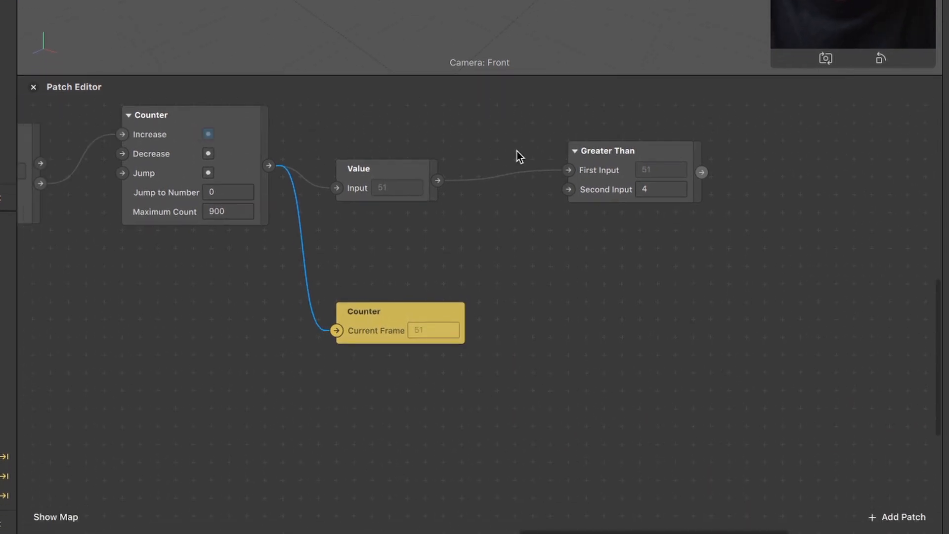
pyautogui.click(901, 517)
pyautogui.write('nu')
pyautogui.press('BackSpace')
pyautogui.write('ot')
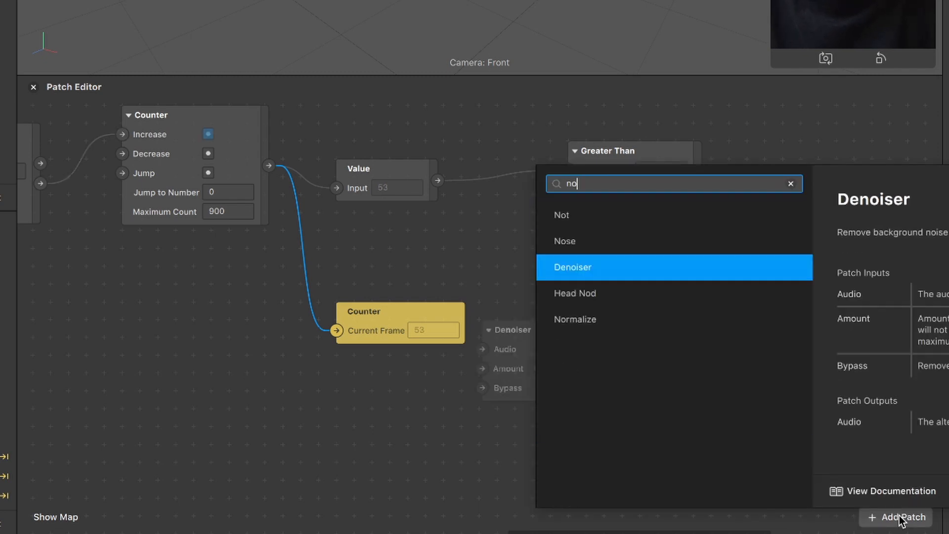
pyautogui.press('Return')
pyautogui.moveTo(516, 334); pyautogui.dragTo(591, 288)
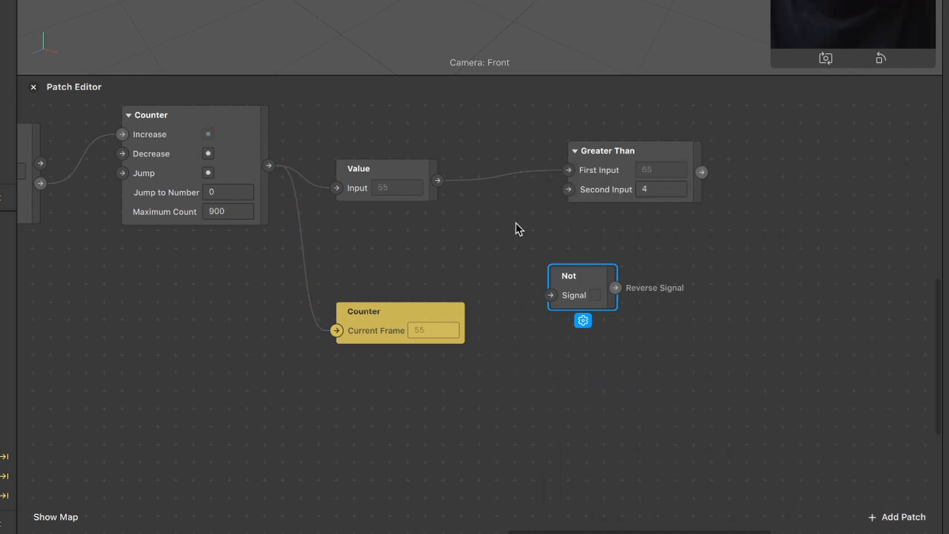
pyautogui.moveTo(438, 180); pyautogui.dragTo(552, 295)
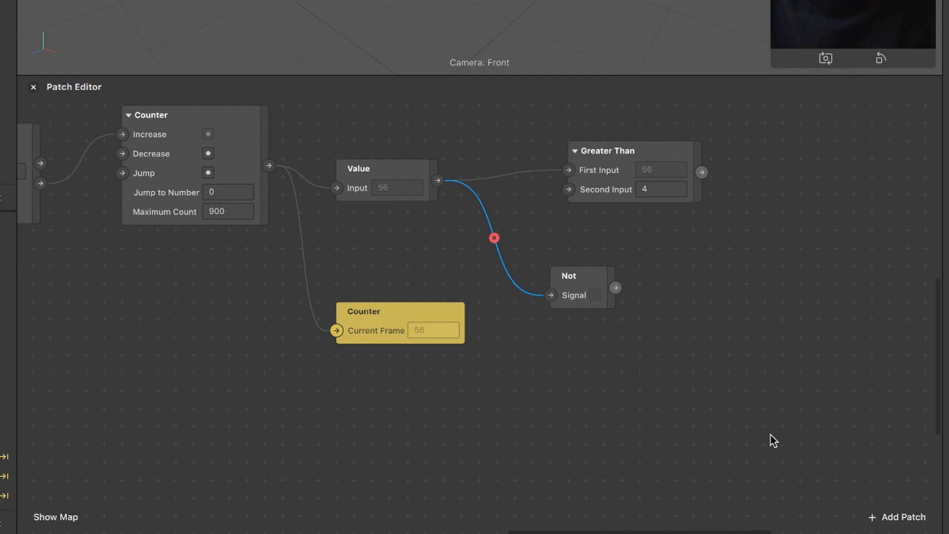
# Add an And patch and place it just beyond the Not patch
pyautogui.click(915, 517)
pyautogui.write('and')
pyautogui.press('Return')
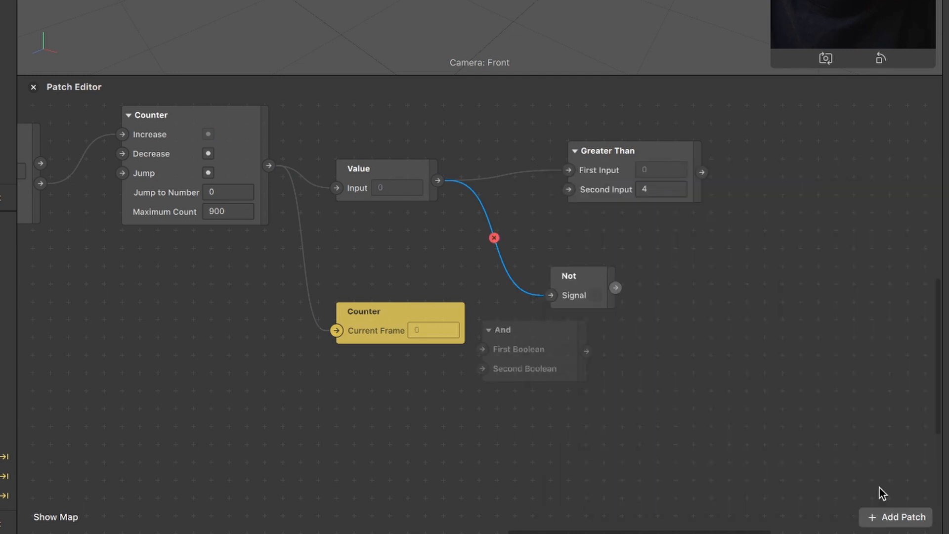
pyautogui.moveTo(522, 338); pyautogui.dragTo(706, 322)
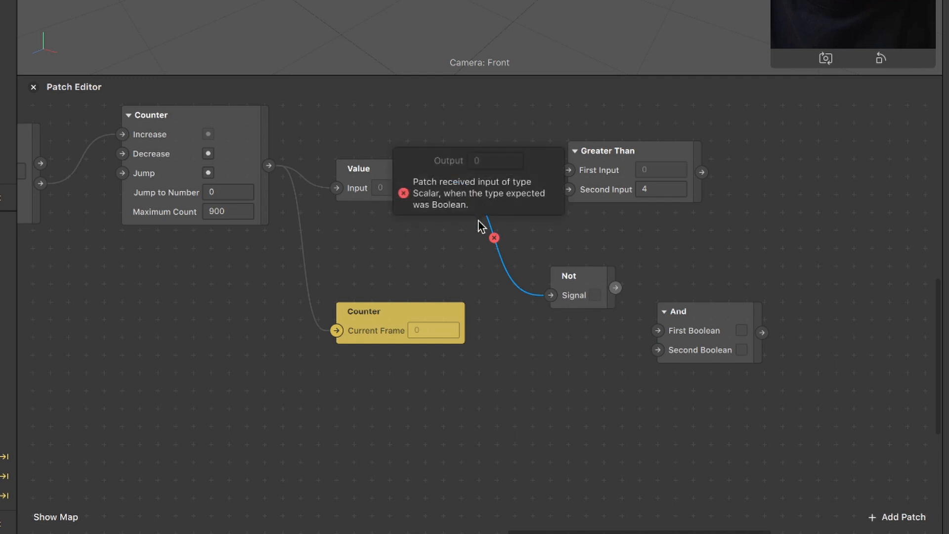
# Delete the invalid connection between Value and Not, and move Greater Than right next to the Value patch
pyautogui.click(493, 238)
pyautogui.moveTo(783, 417); pyautogui.dragTo(602, 301)
pyautogui.click(777, 224)
pyautogui.moveTo(577, 174); pyautogui.dragTo(445, 170)
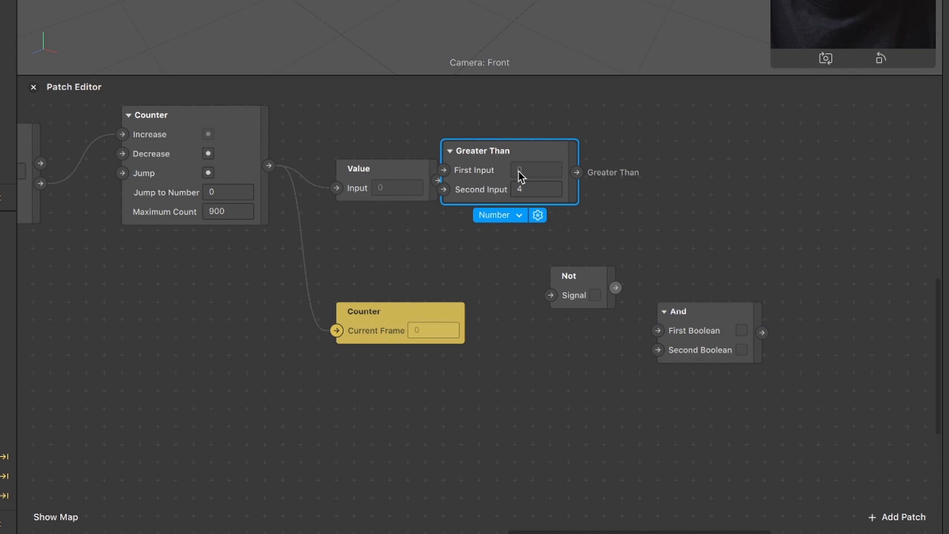
# Connect Greater Than's output to Not's Signal input and Not's output to And's First Boolean
pyautogui.moveTo(576, 173); pyautogui.dragTo(550, 295)
pyautogui.moveTo(615, 287); pyautogui.dragTo(657, 330)
pyautogui.scroll(-3, 202, 247)
pyautogui.hscroll(2, 201, 248)
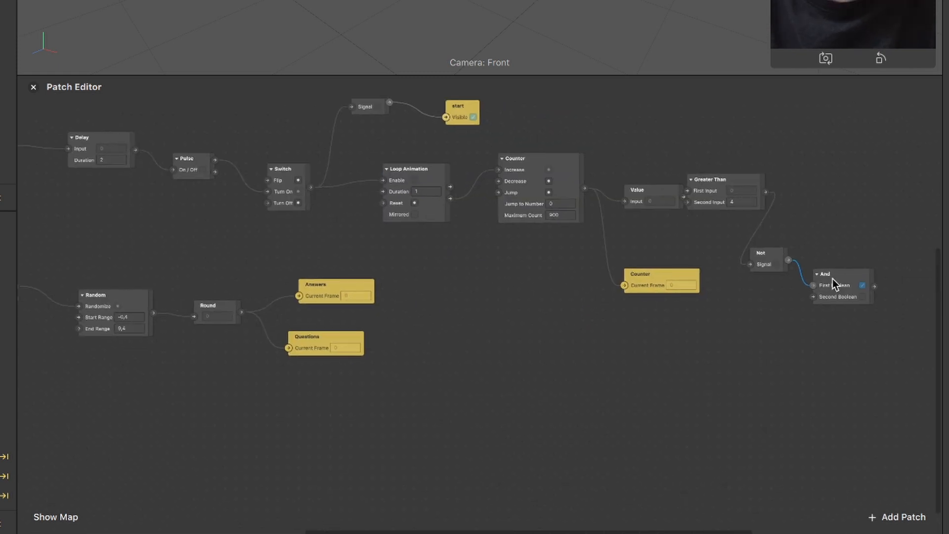
# Connect the output of the Switch that feeds Loop Animation to And's Second Boolean input
pyautogui.hscroll(-5, 277, 237)
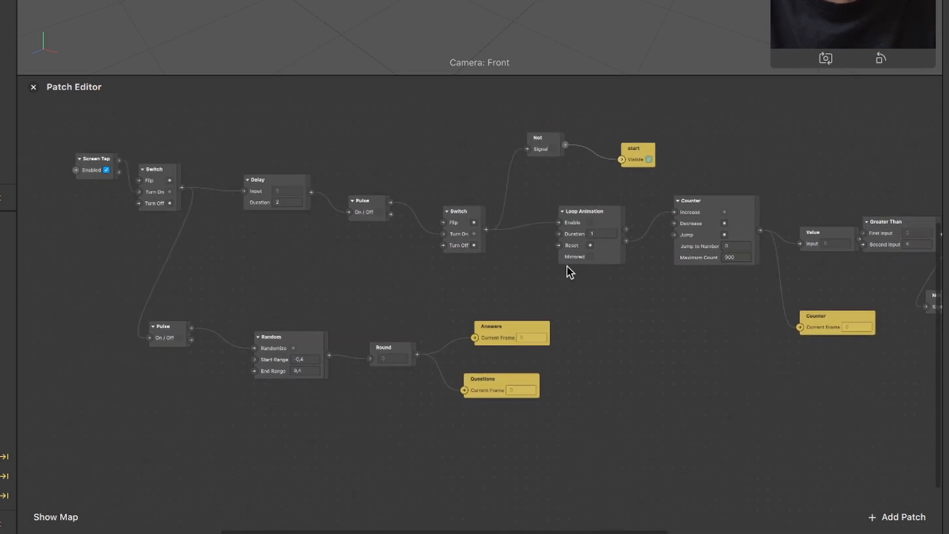
pyautogui.hscroll(4, 567, 266)
pyautogui.moveTo(343, 195); pyautogui.dragTo(908, 372)
pyautogui.click(566, 377)
pyautogui.moveTo(340, 188); pyautogui.dragTo(870, 304)
pyautogui.click(847, 298)
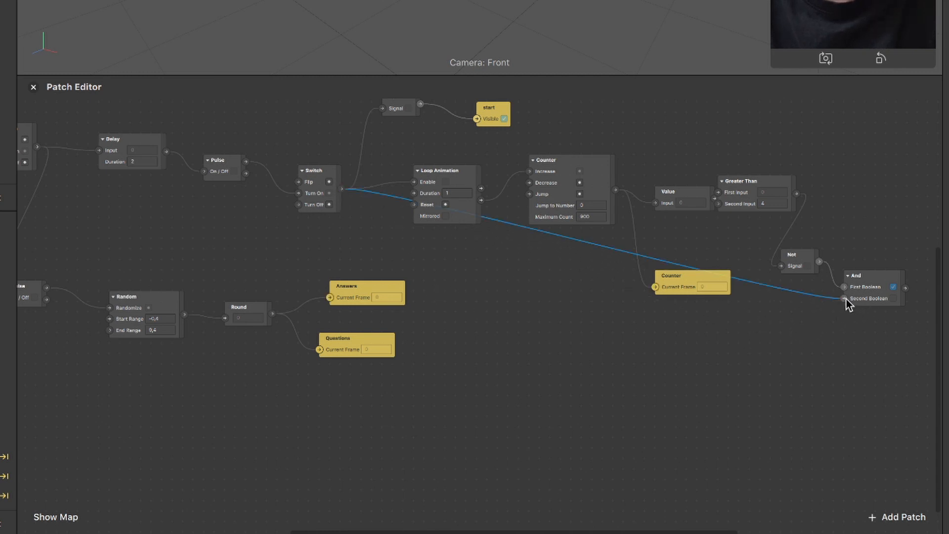
pyautogui.hscroll(5, 659, 278)
pyautogui.keyDown('ctrl'); pyautogui.scroll(3, 549, 200); pyautogui.keyUp('ctrl')
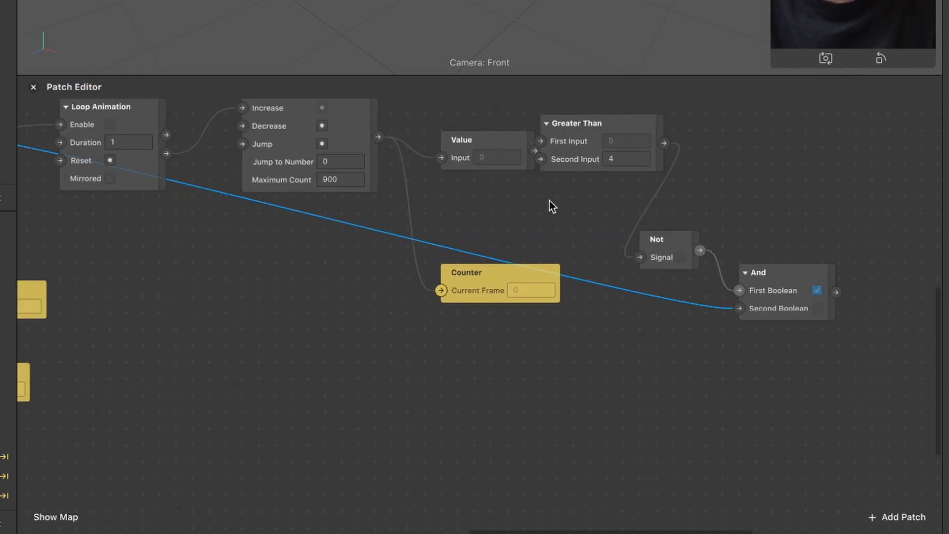
pyautogui.hscroll(5, 550, 201)
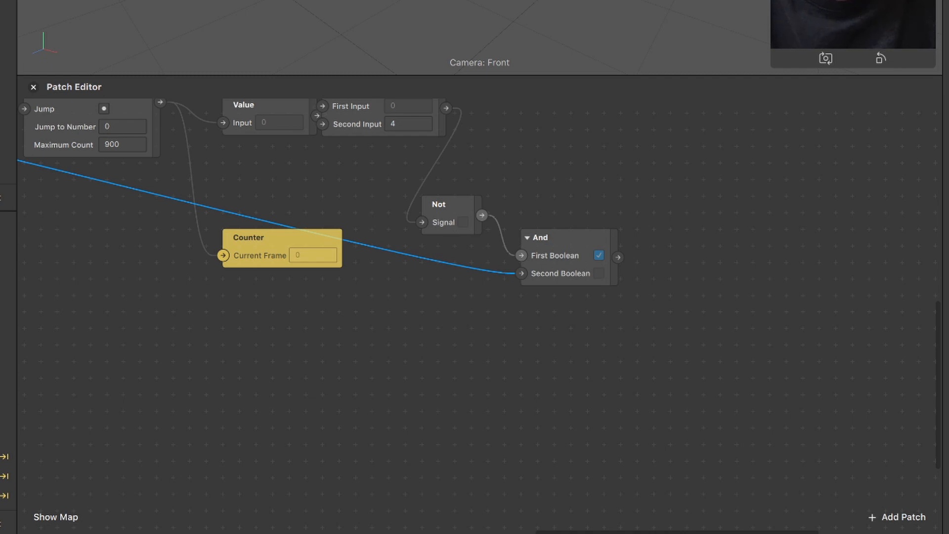
pyautogui.click(885, 509)
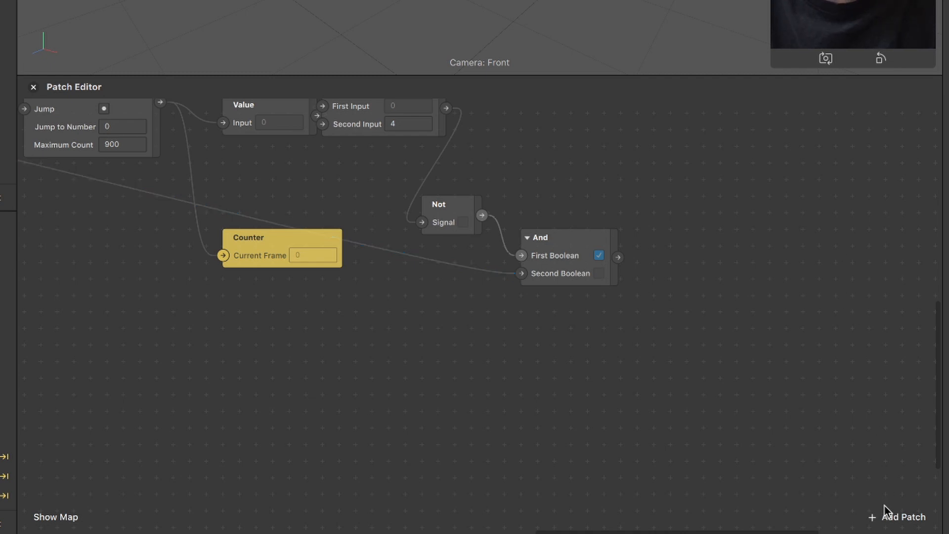
pyautogui.click(900, 521)
pyautogui.write('cou')
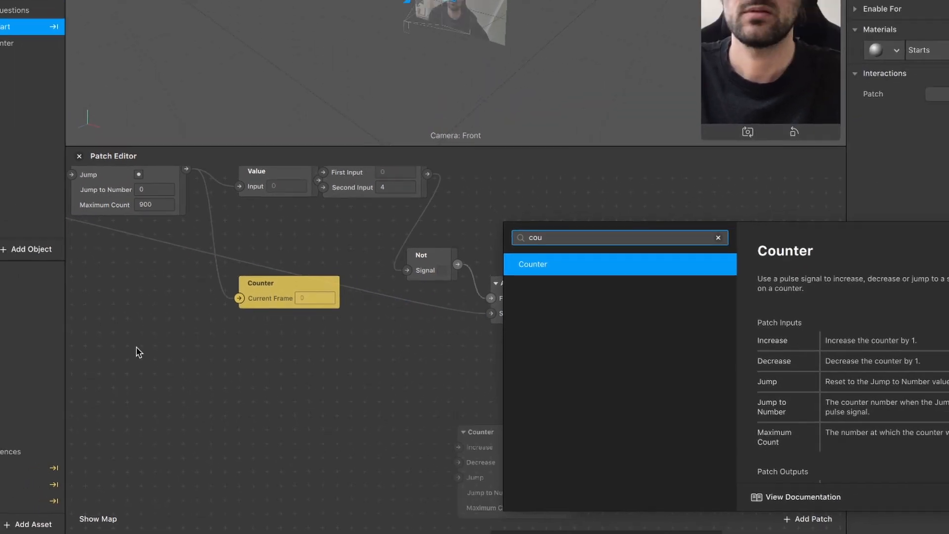
pyautogui.click(103, 356)
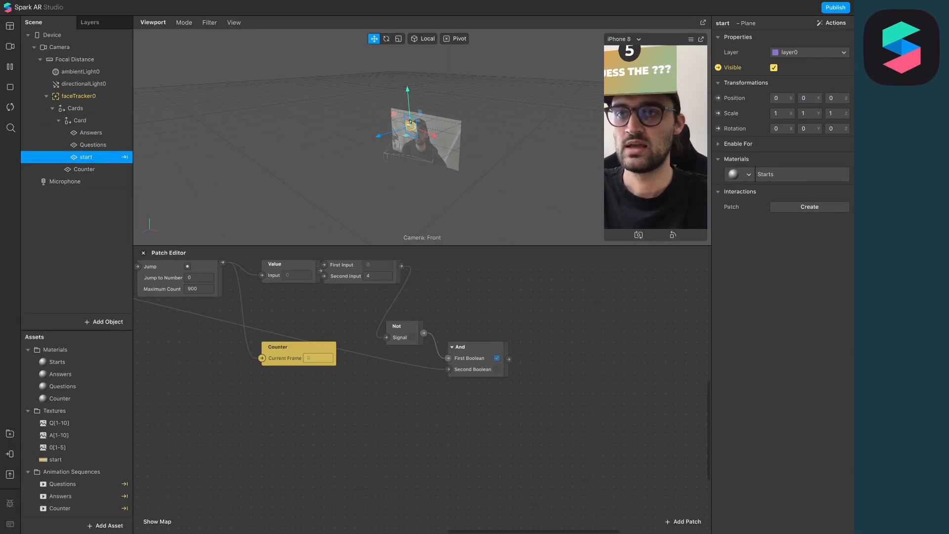
# Create a Visible patch for the Counter plane, place it beside And, and connect And's output to it
pyautogui.click(86, 169)
pyautogui.click(718, 68)
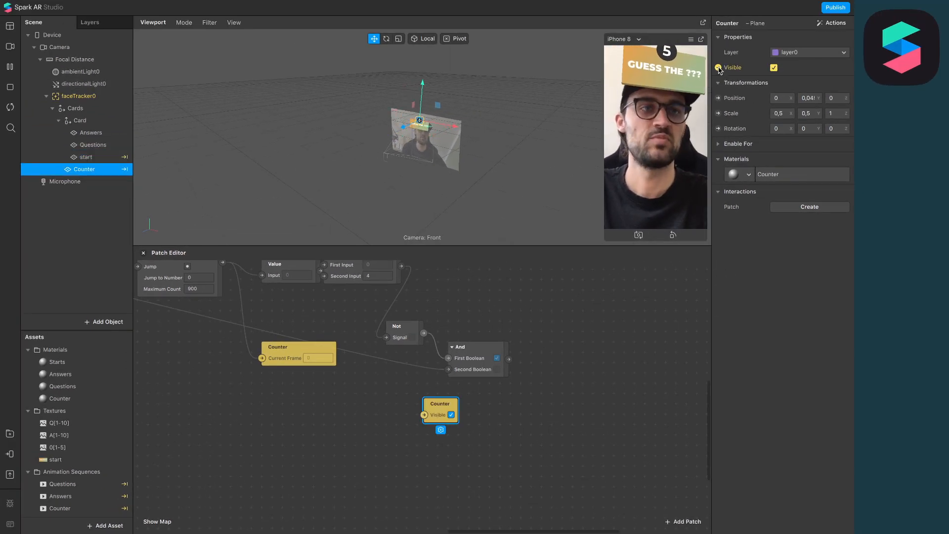
pyautogui.moveTo(440, 412); pyautogui.dragTo(579, 355)
pyautogui.moveTo(508, 359); pyautogui.dragTo(562, 358)
pyautogui.moveTo(574, 348); pyautogui.dragTo(575, 378)
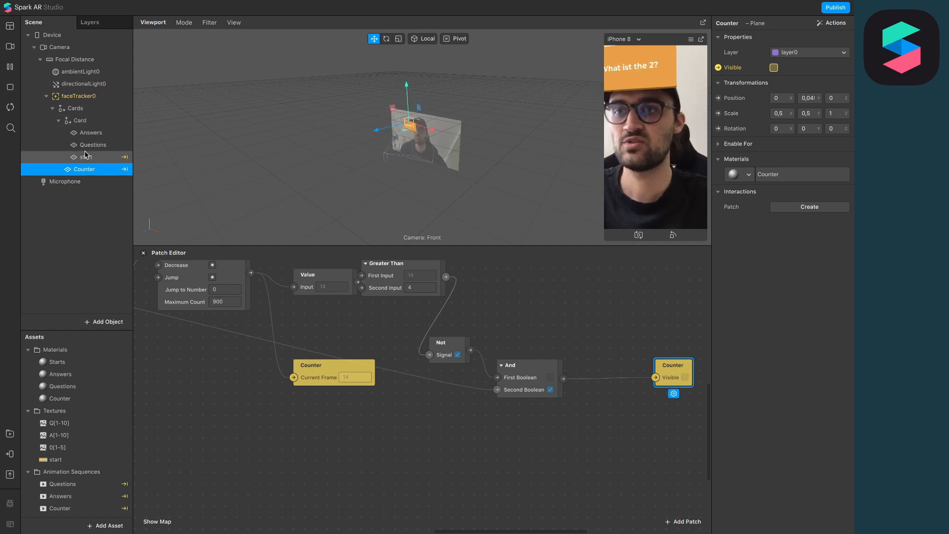
# Create a Visible patch for the Answers plane above the Counter one and connect Greater Than's output to it
pyautogui.click(101, 135)
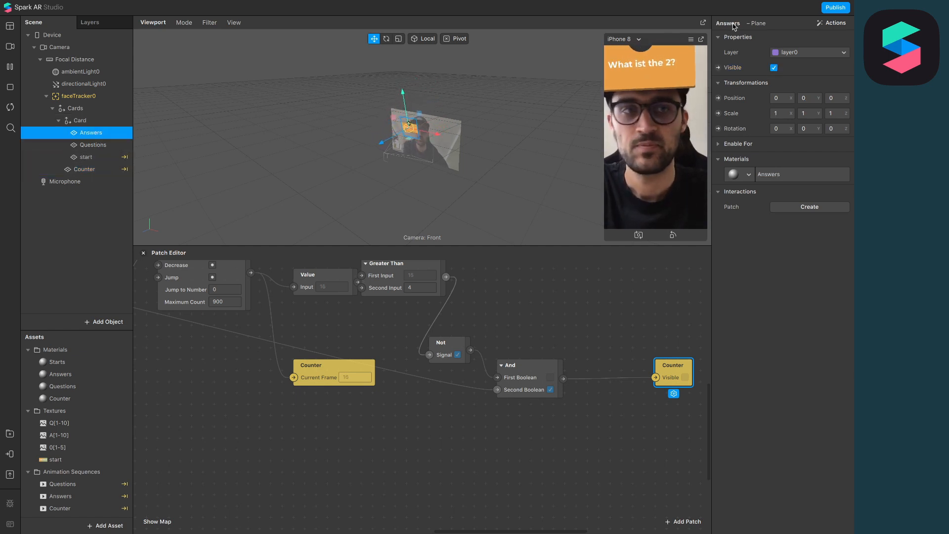
pyautogui.click(717, 68)
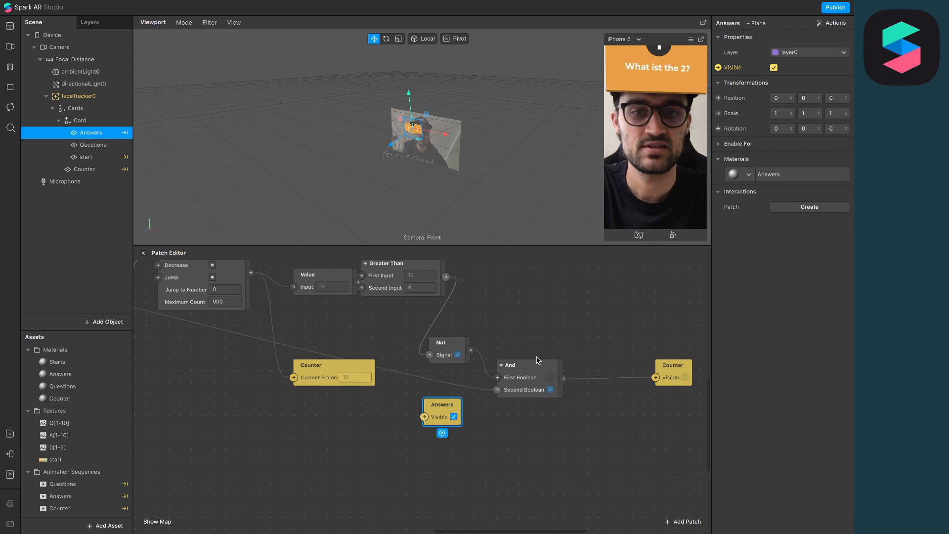
pyautogui.moveTo(372, 454); pyautogui.dragTo(567, 372)
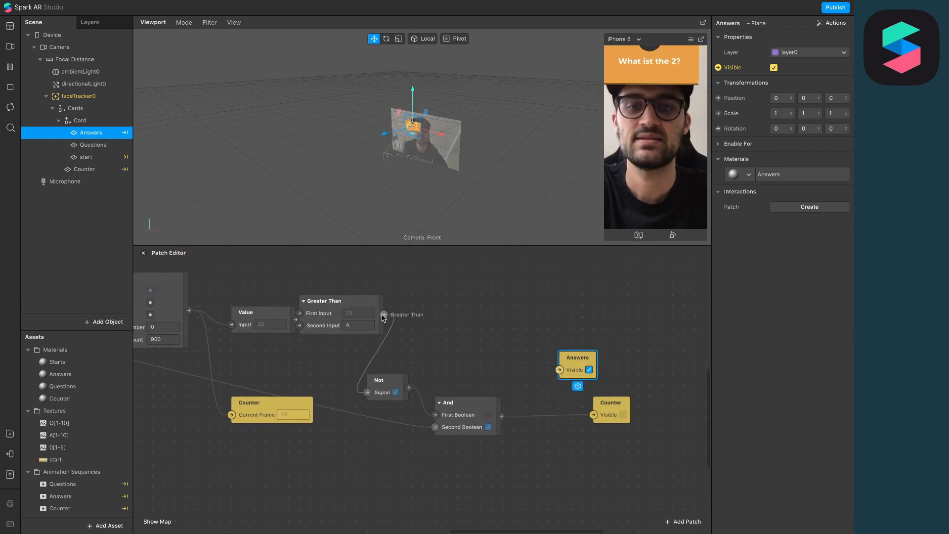
pyautogui.moveTo(384, 315); pyautogui.dragTo(564, 372)
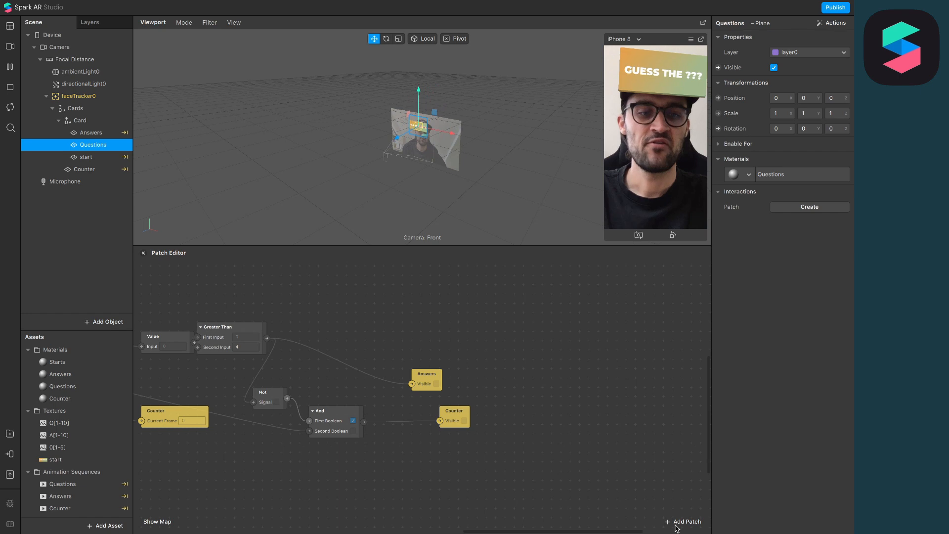
# Add a Switch patch above Answers and connect Greater Than's output through a Pulse to its Turn On input
pyautogui.click(679, 523)
pyautogui.write('swi')
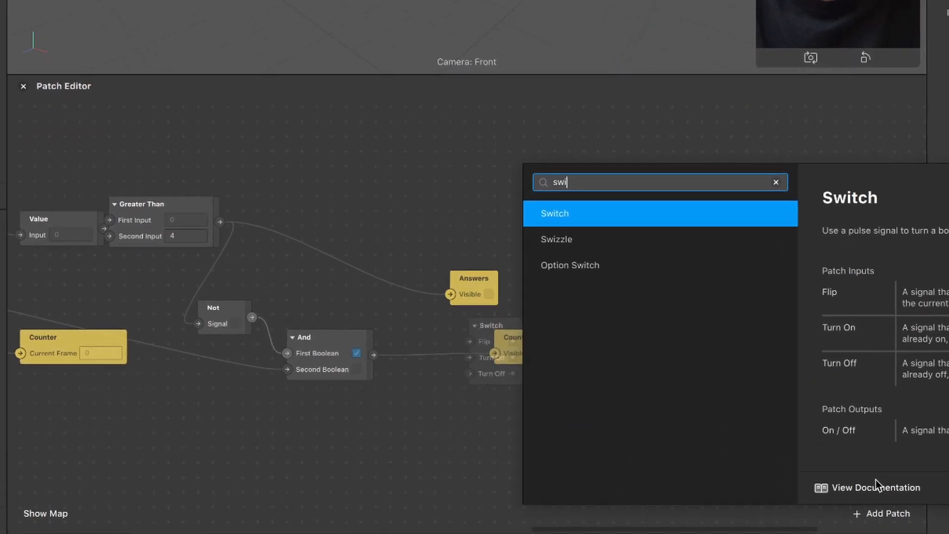
pyautogui.press('Return')
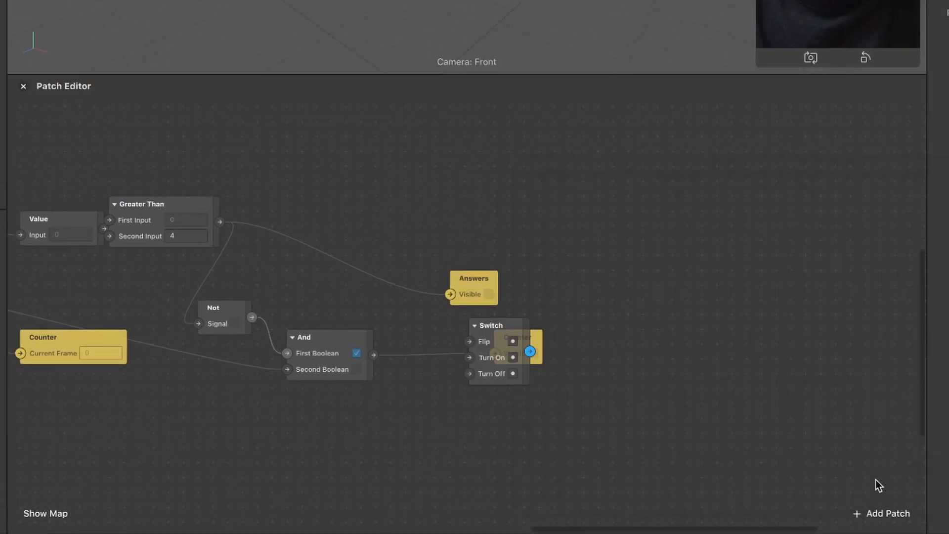
pyautogui.moveTo(219, 222); pyautogui.dragTo(521, 195)
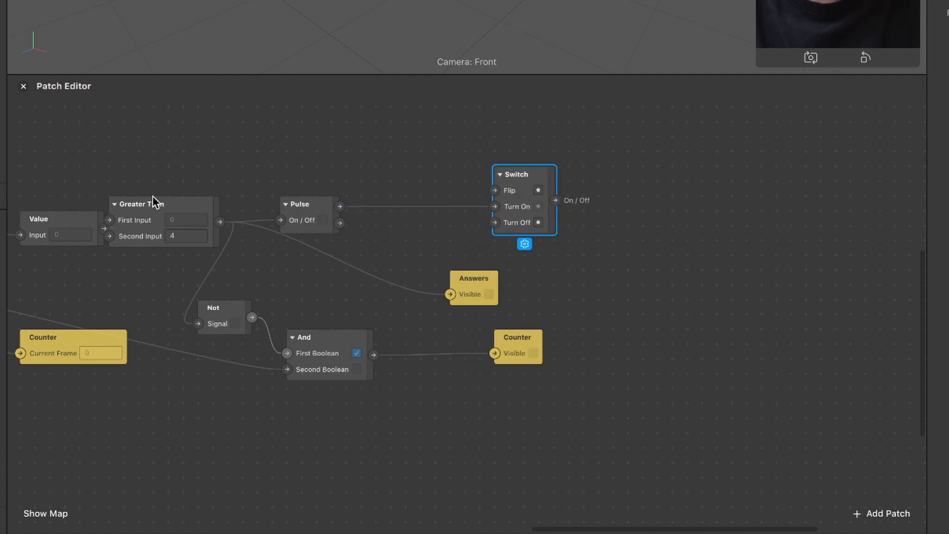
pyautogui.moveTo(322, 207); pyautogui.dragTo(358, 192)
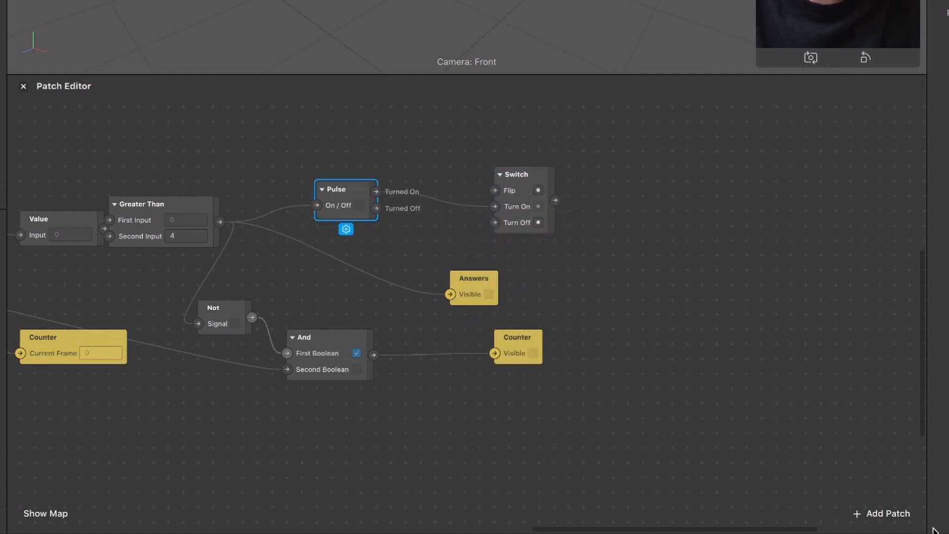
# Add a Not patch after the new Switch and connect the Switch's output to its Signal input
pyautogui.click(897, 516)
pyautogui.write('no')
pyautogui.press('Return')
pyautogui.moveTo(479, 350); pyautogui.dragTo(644, 188)
pyautogui.moveTo(555, 200); pyautogui.dragTo(613, 207)
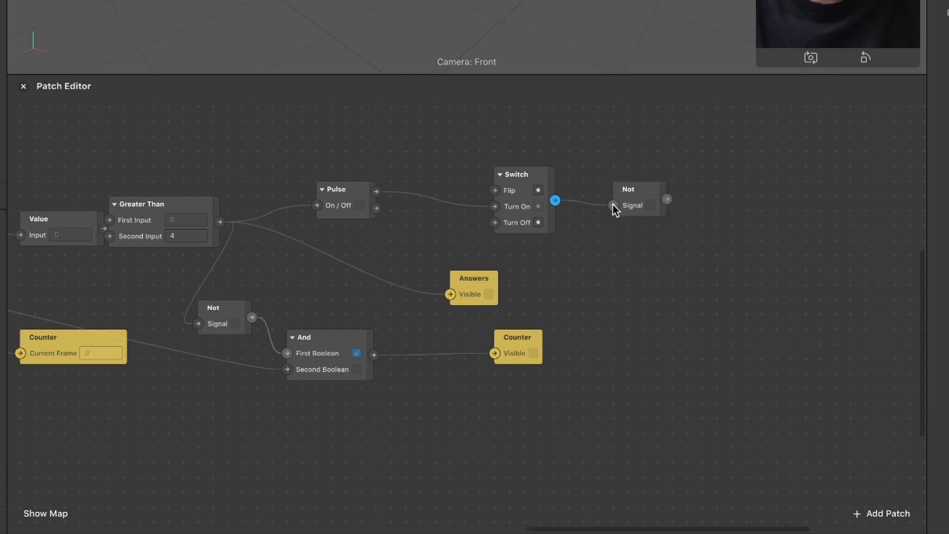
# Create a Visible patch for the Questions plane beside the new Not patch and connect Not's output to it
pyautogui.click(30, 57)
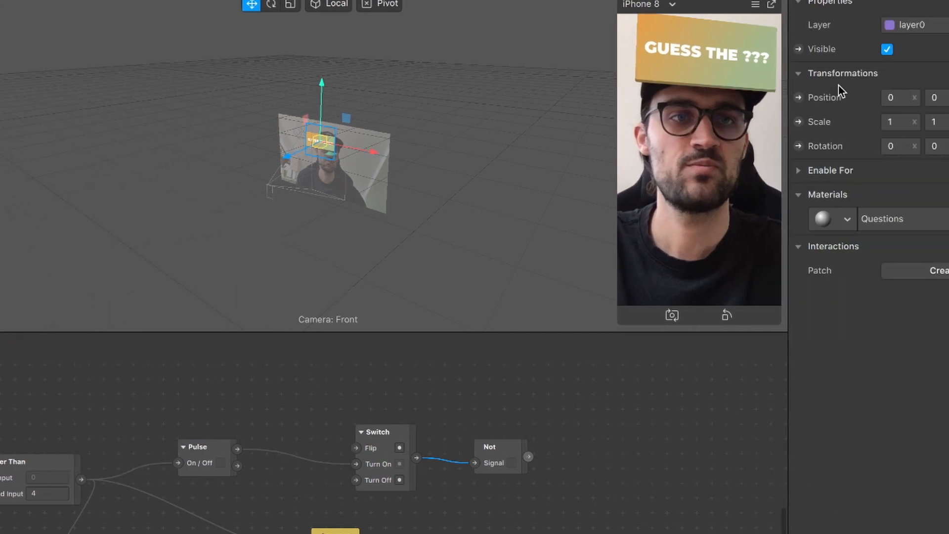
pyautogui.click(798, 49)
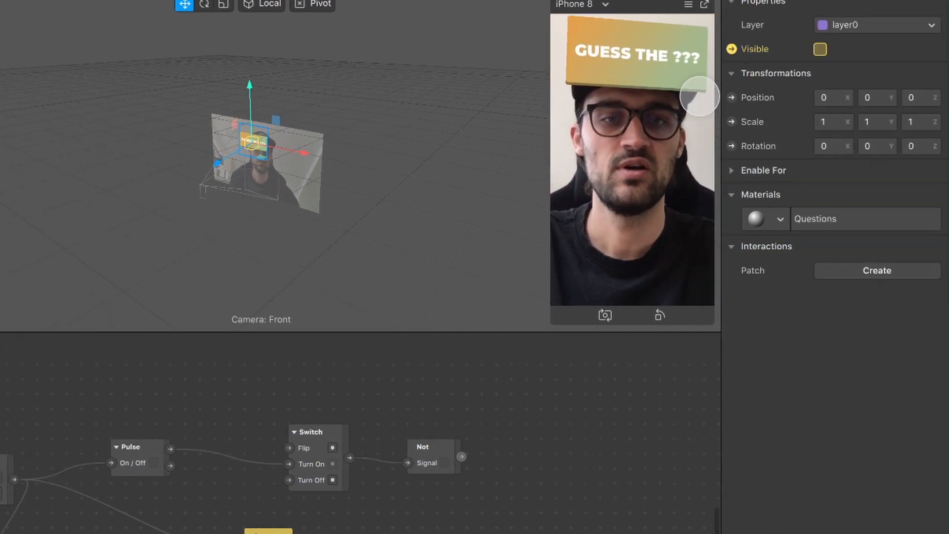
pyautogui.moveTo(268, 531); pyautogui.dragTo(538, 447)
pyautogui.moveTo(461, 456); pyautogui.dragTo(483, 453)
pyautogui.moveTo(735, 203); pyautogui.dragTo(739, 203)
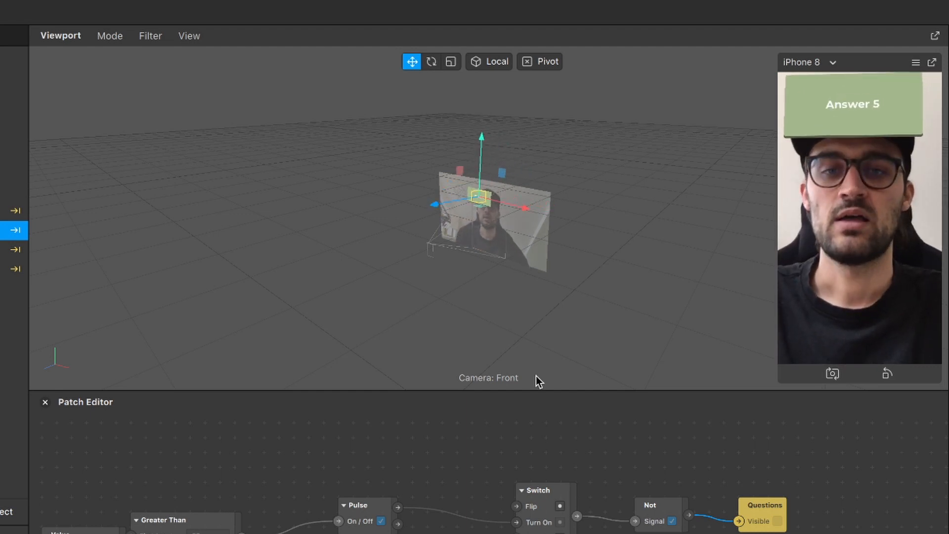
# Add a Delay patch above the existing Delay and connect the output of the Screen Tap's Switch to its Input
pyautogui.hscroll(-10, 405, 511)
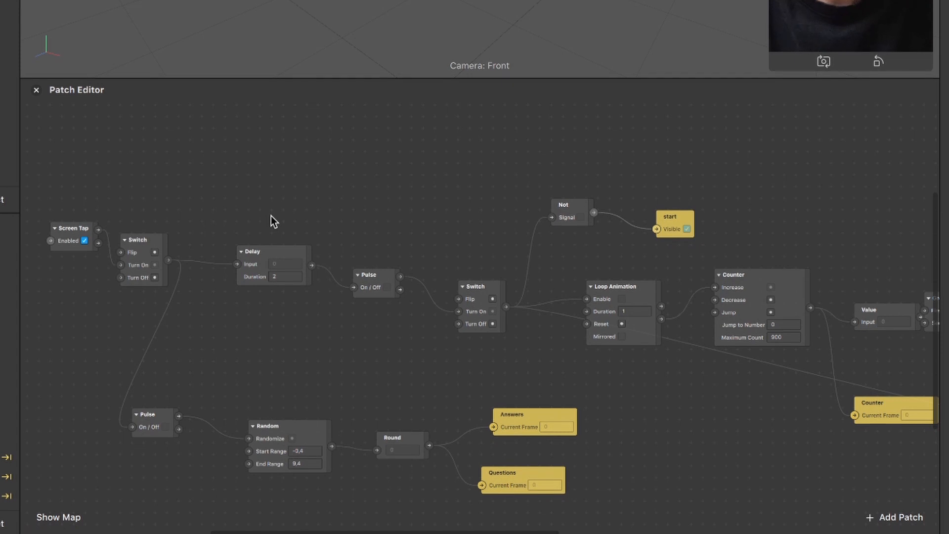
pyautogui.hscroll(-5, 269, 309)
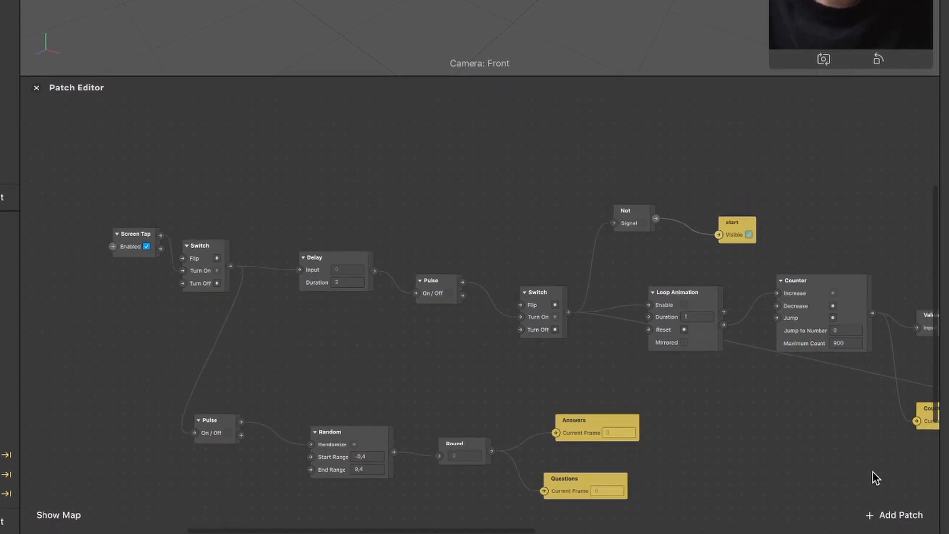
pyautogui.click(895, 513)
pyautogui.write('del')
pyautogui.press('Return')
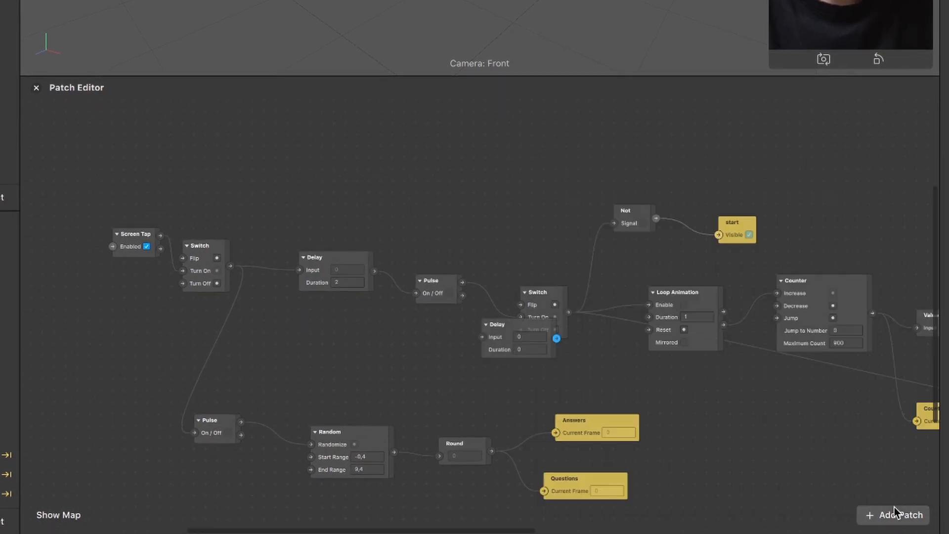
pyautogui.moveTo(503, 333); pyautogui.dragTo(332, 126)
pyautogui.scroll(5, 289, 151)
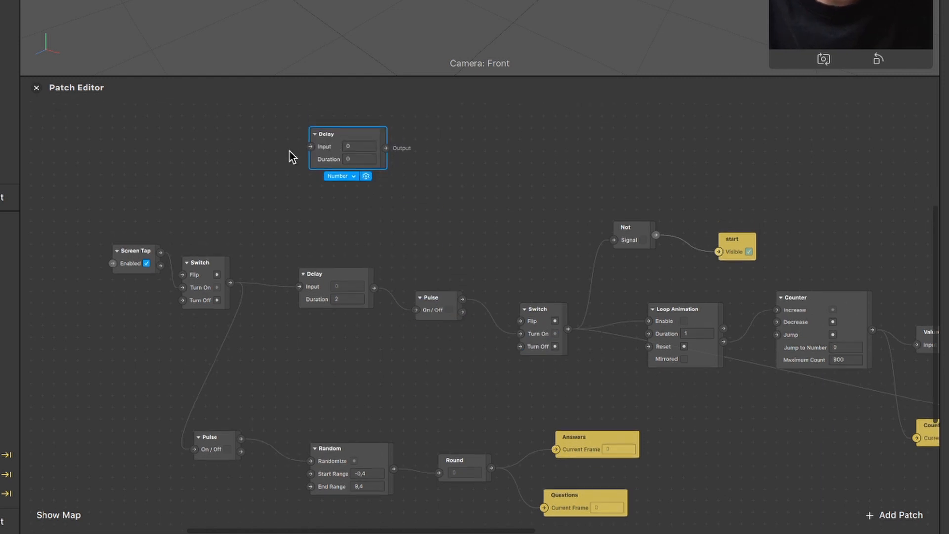
pyautogui.moveTo(253, 354); pyautogui.dragTo(307, 282)
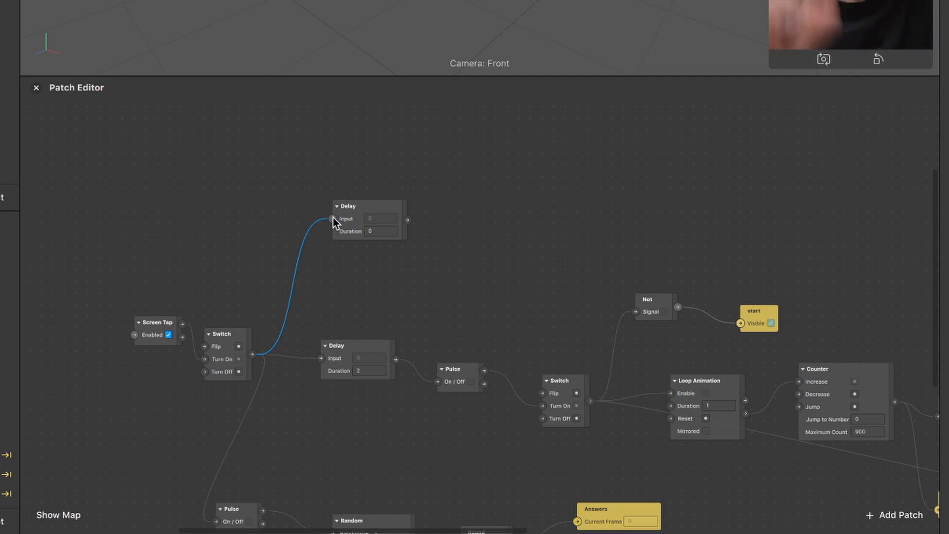
pyautogui.scroll(-2, 340, 280)
pyautogui.scroll(-2, 340, 280)
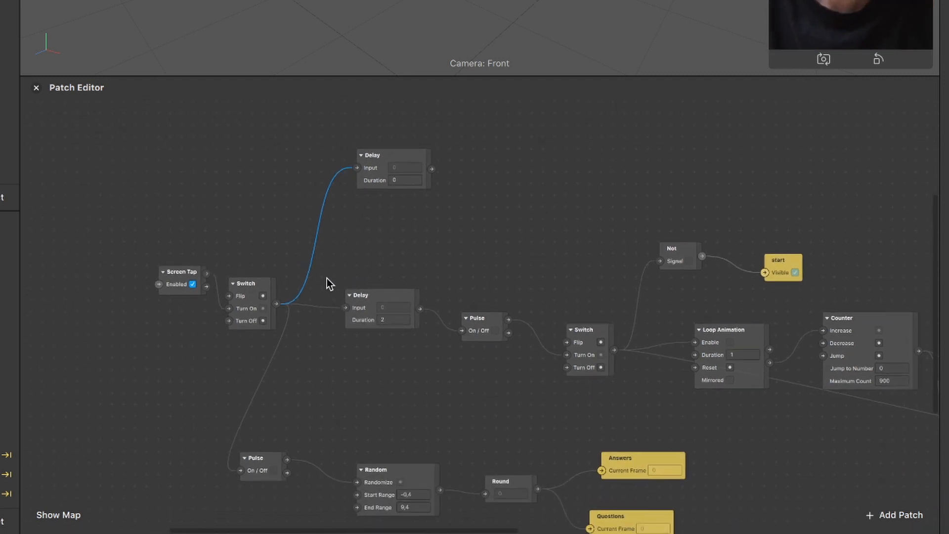
# Set the new Delay patch's Duration to 1,8
pyautogui.keyDown('ctrl'); pyautogui.scroll(3, 328, 278); pyautogui.keyUp('ctrl')
pyautogui.scroll(2, 327, 278)
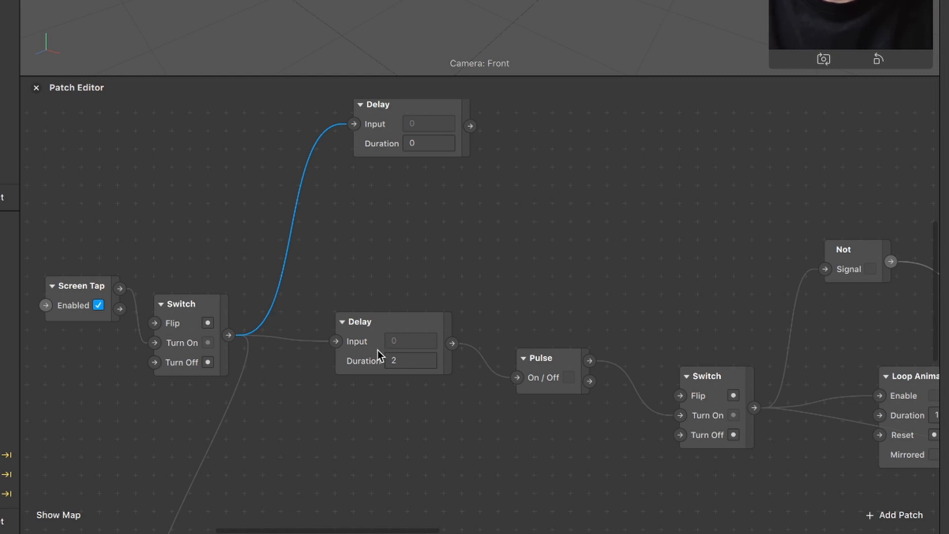
pyautogui.scroll(5, 399, 252)
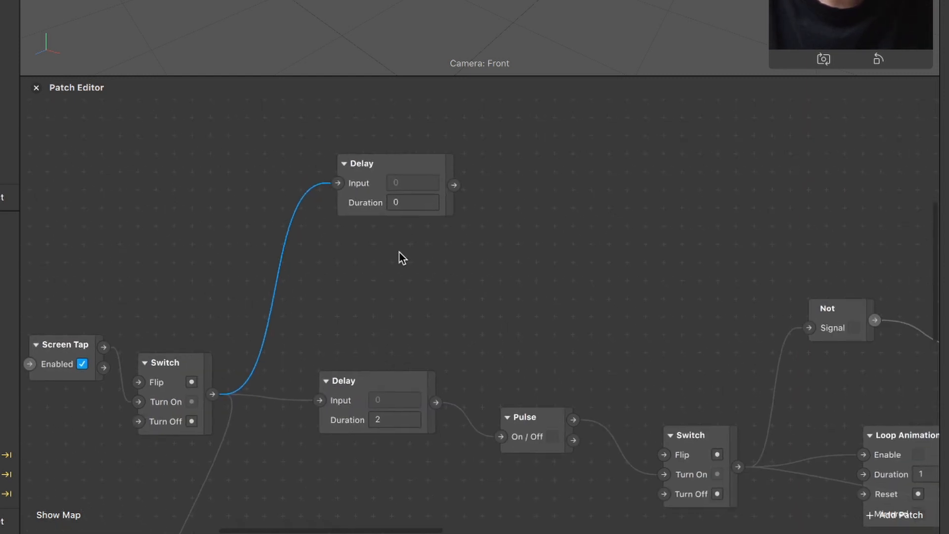
pyautogui.click(411, 204)
pyautogui.press('BackSpace')
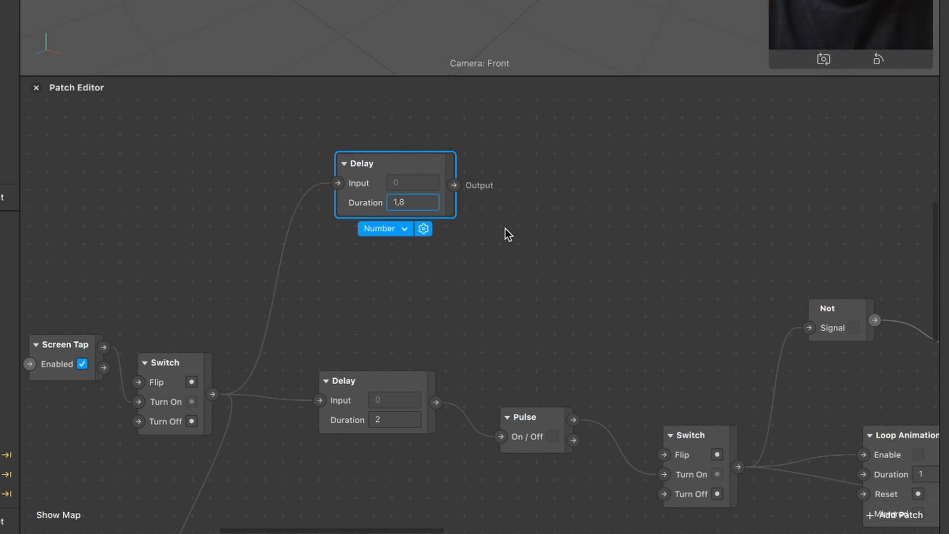
pyautogui.hscroll(2, 506, 229)
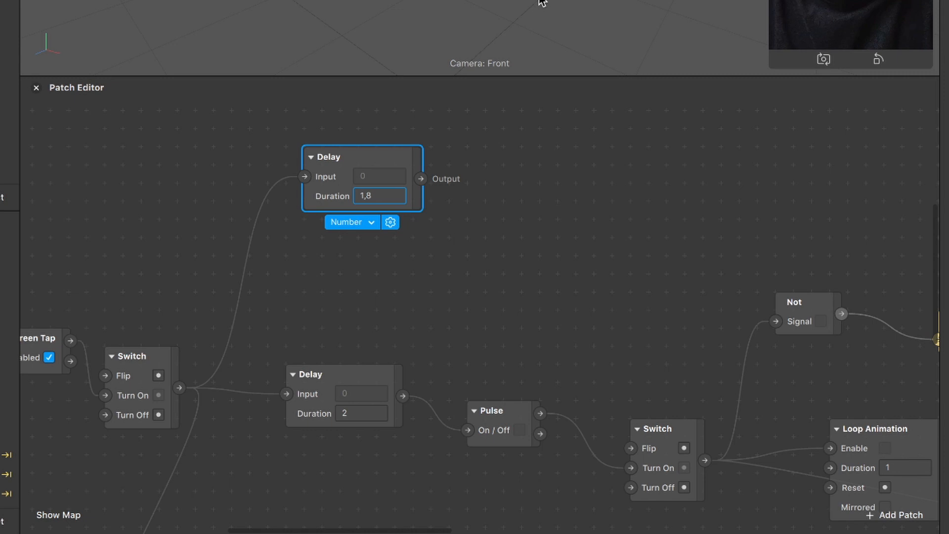
# Add an Animation patch after the 1,8-second Delay and connect the Delay's output to its Play input
pyautogui.hscroll(4, 560, 244)
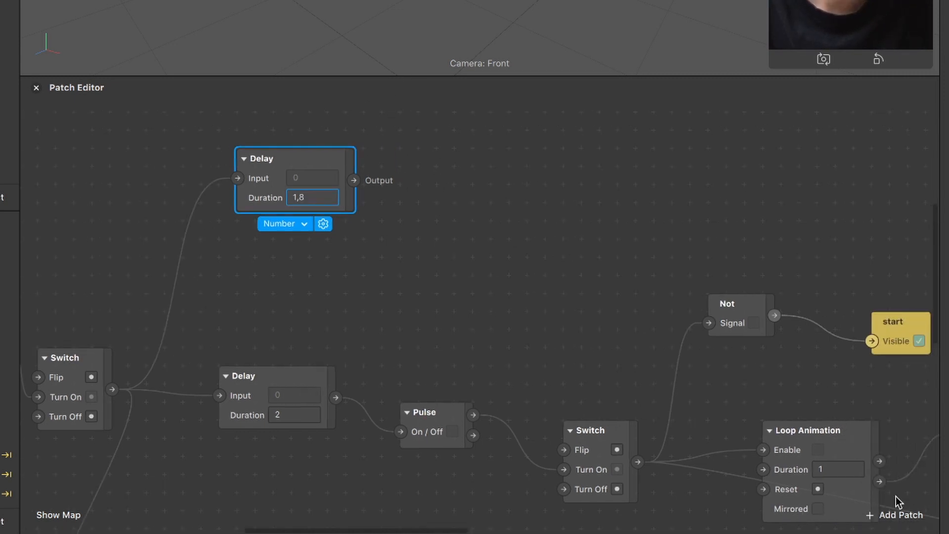
pyautogui.click(897, 508)
pyautogui.write('ani')
pyautogui.press('Escape')
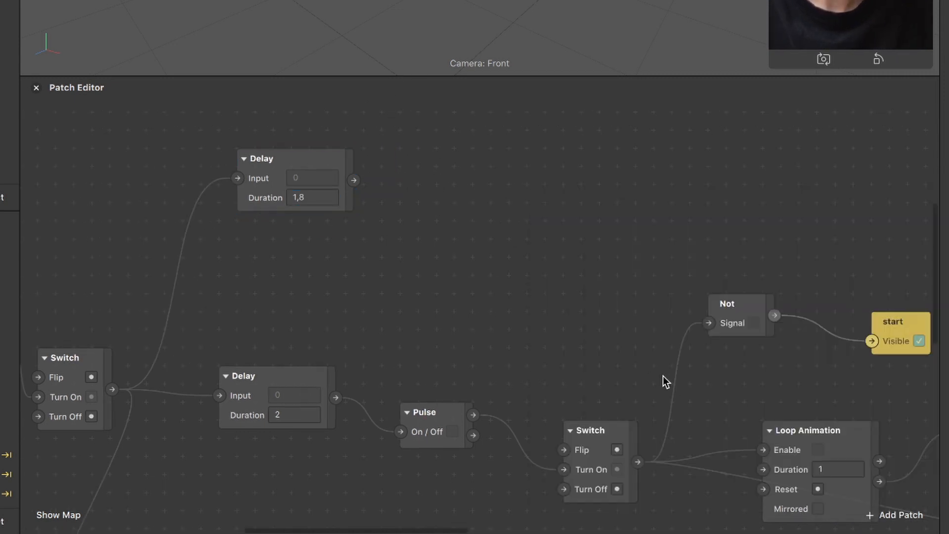
pyautogui.scroll(-5, 696, 396)
pyautogui.scroll(-3, 696, 396)
pyautogui.moveTo(570, 421); pyautogui.dragTo(563, 157)
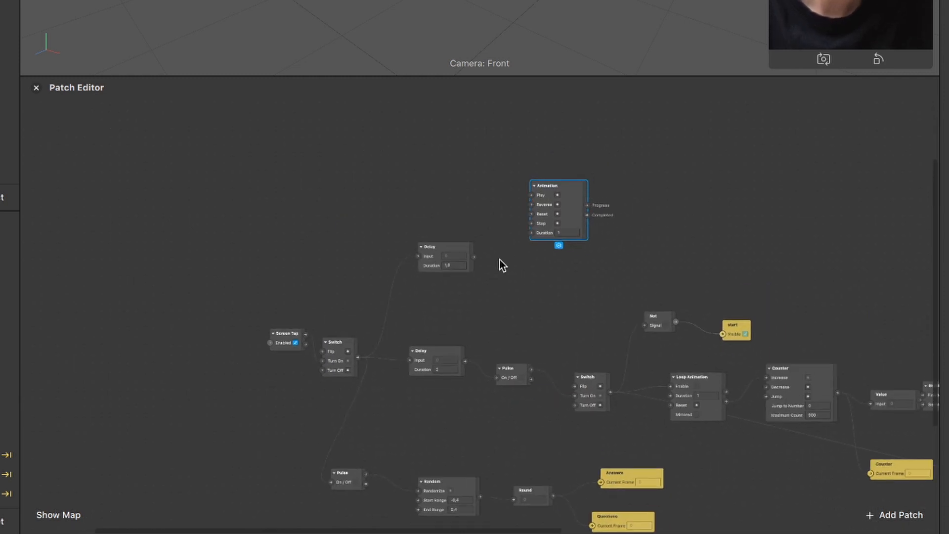
pyautogui.scroll(5, 502, 256)
pyautogui.moveTo(450, 263); pyautogui.dragTo(538, 187)
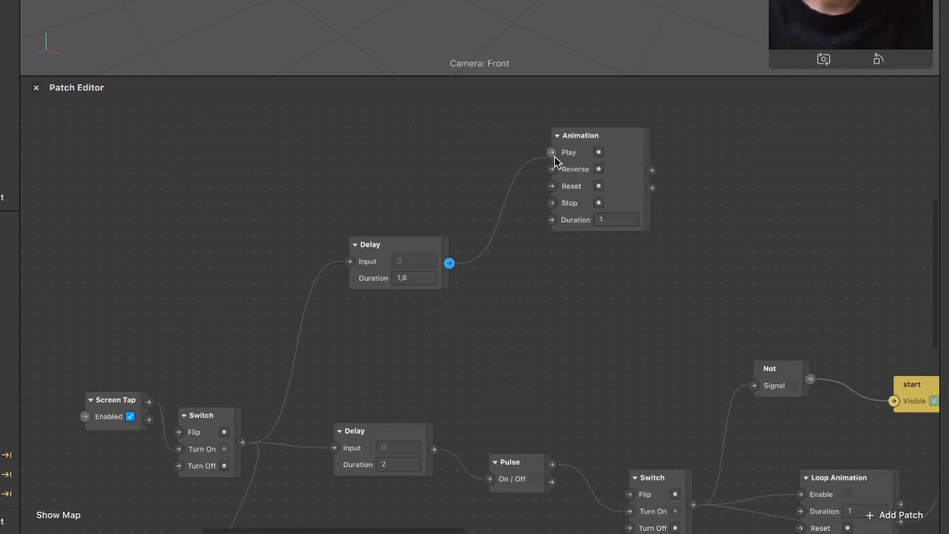
pyautogui.moveTo(550, 154); pyautogui.dragTo(552, 153)
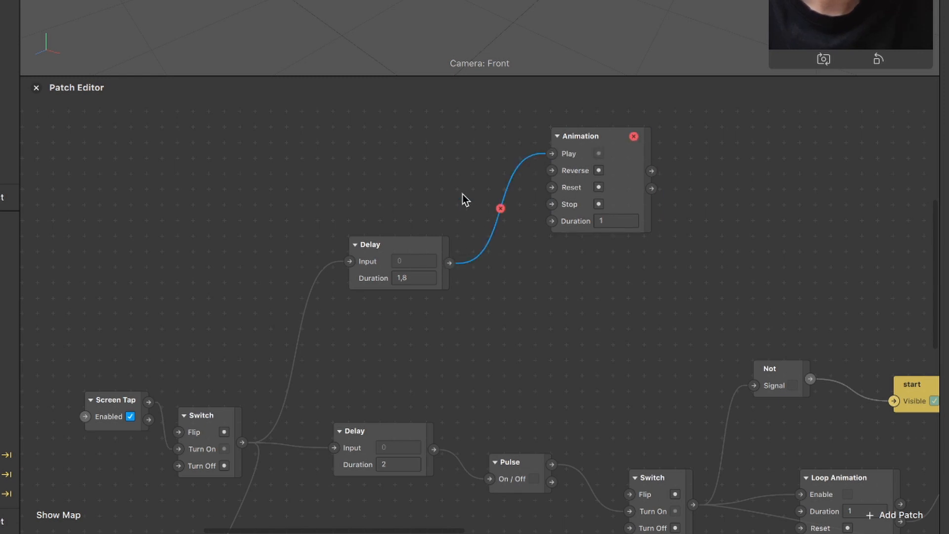
# Insert a Pulse patch between the upper Delay and the Animation, with its Turned On output feeding Play
pyautogui.hscroll(3, 458, 196)
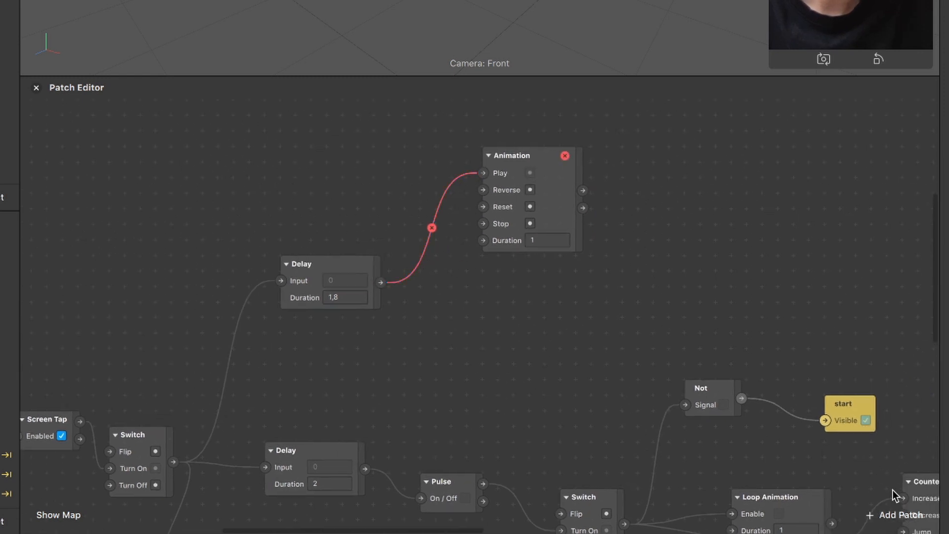
pyautogui.click(895, 515)
pyautogui.write('pul')
pyautogui.press('Return')
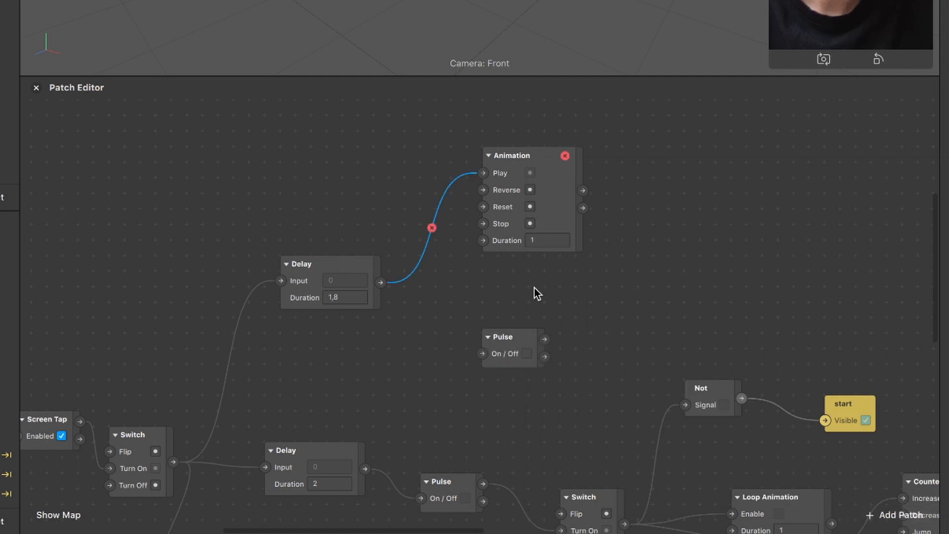
pyautogui.moveTo(565, 157); pyautogui.dragTo(736, 157)
pyautogui.moveTo(544, 339); pyautogui.dragTo(654, 173)
pyautogui.moveTo(507, 330); pyautogui.dragTo(506, 176)
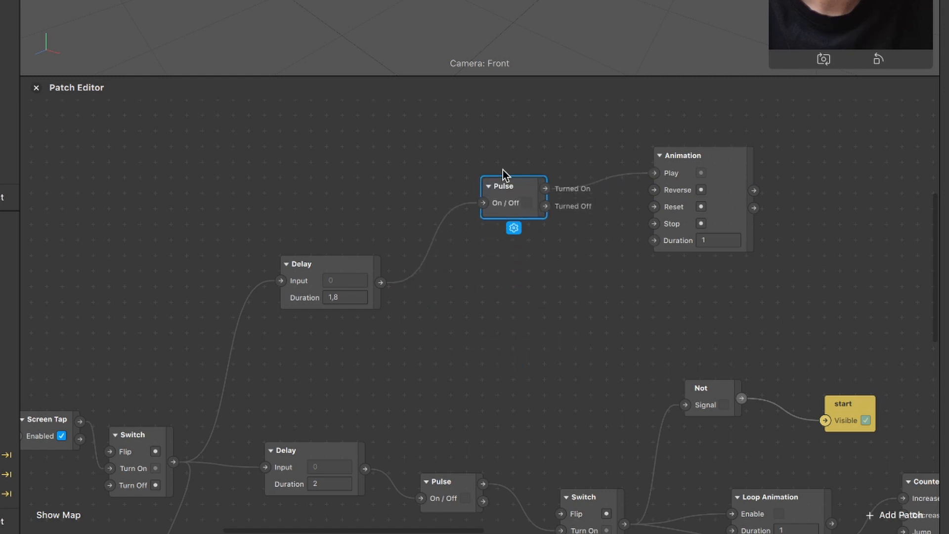
# Add a Transition patch after the Animation patch, placed slightly above it
pyautogui.hscroll(10, 864, 477)
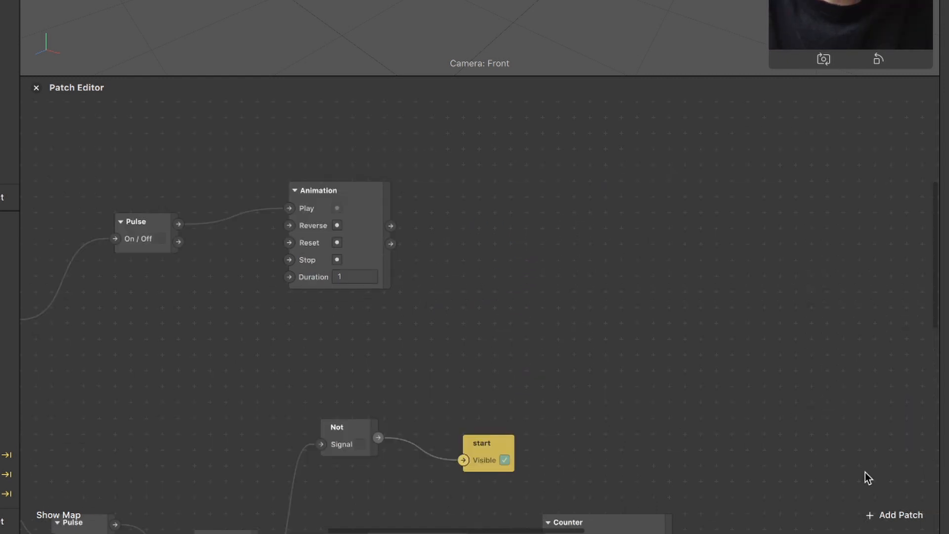
pyautogui.click(883, 515)
pyautogui.write('tra')
pyautogui.press('Down')
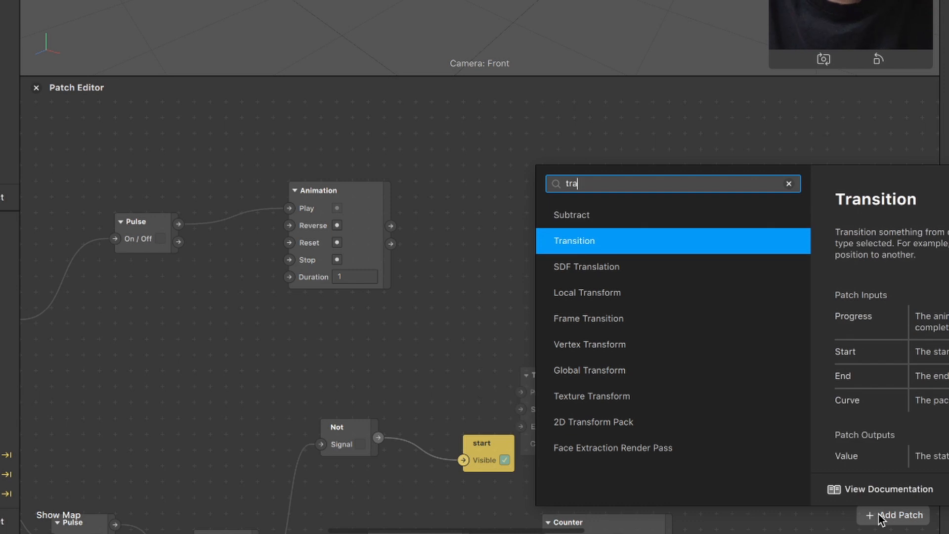
pyautogui.press('Return')
pyautogui.moveTo(621, 379); pyautogui.dragTo(678, 150)
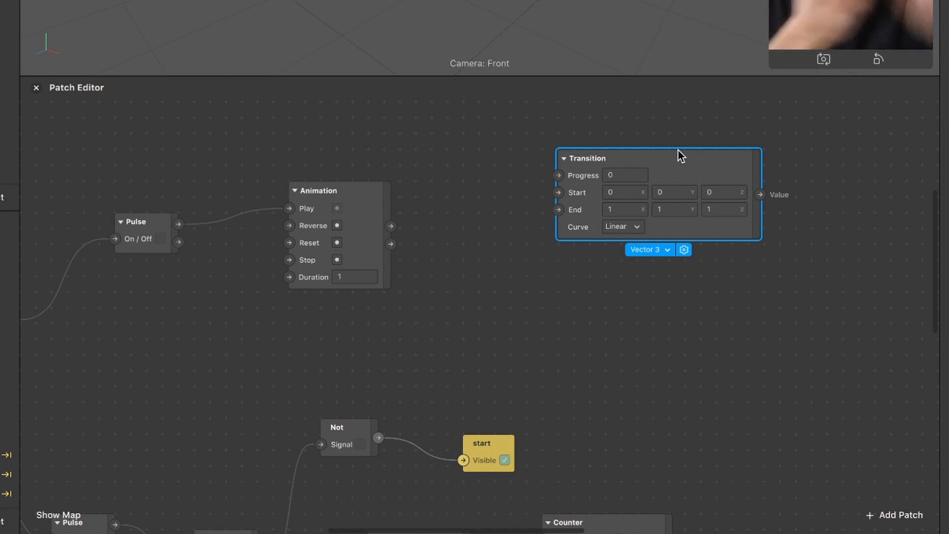
# Duplicate the Transition patch twice and spread the three Transitions out in a column
pyautogui.click(768, 171)
pyautogui.click(678, 154)
pyautogui.press('super+d')
pyautogui.press('super+d')
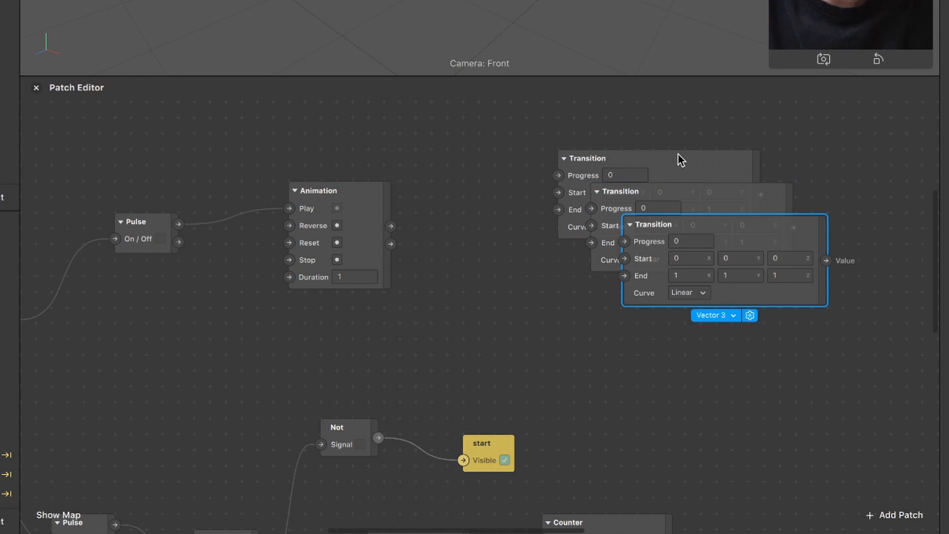
pyautogui.hscroll(5, 678, 155)
pyautogui.moveTo(593, 194); pyautogui.dragTo(749, 108)
pyautogui.moveTo(567, 248); pyautogui.dragTo(582, 244)
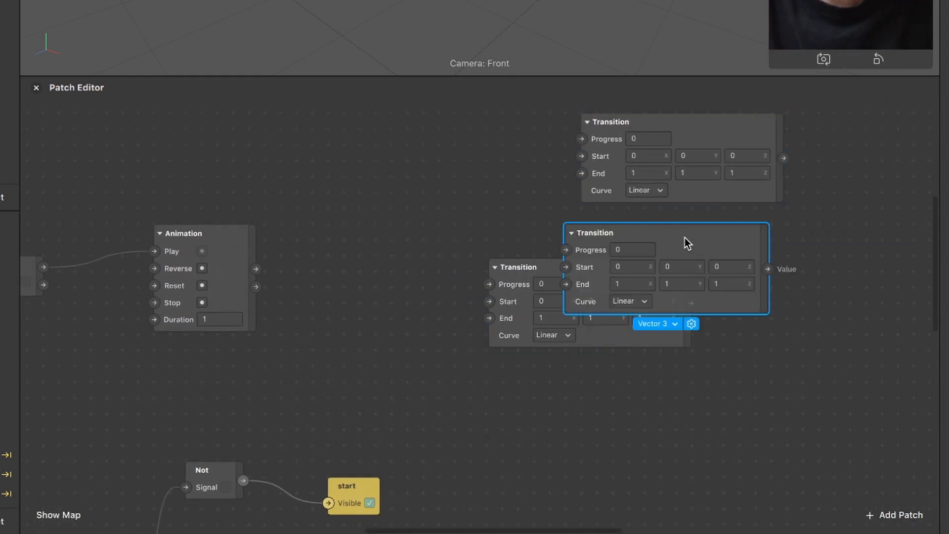
pyautogui.moveTo(564, 289); pyautogui.dragTo(671, 316)
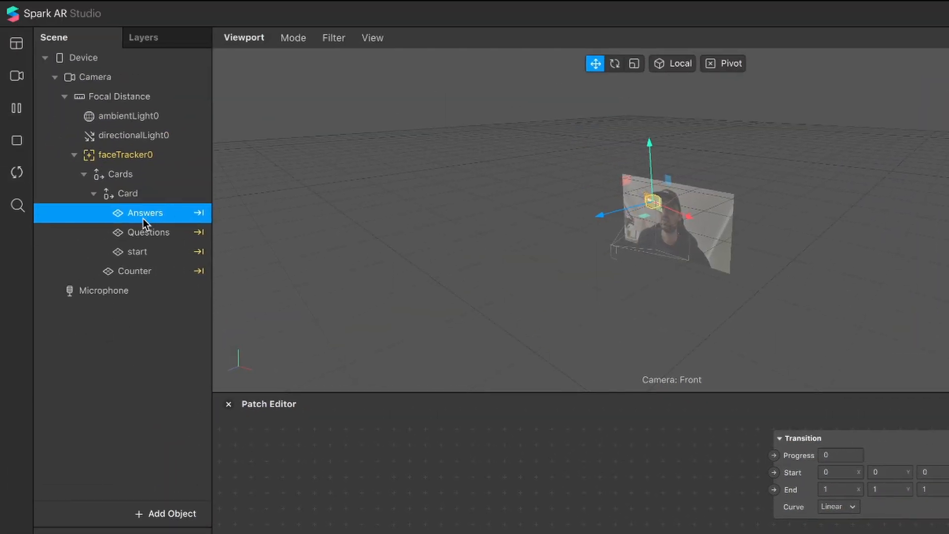
# Create 3D Rotation patches for the Answers, Questions and start planes and move the Answers one clear of the Transitions
pyautogui.keyDown('shift'); pyautogui.click(138, 252); pyautogui.keyUp('shift')
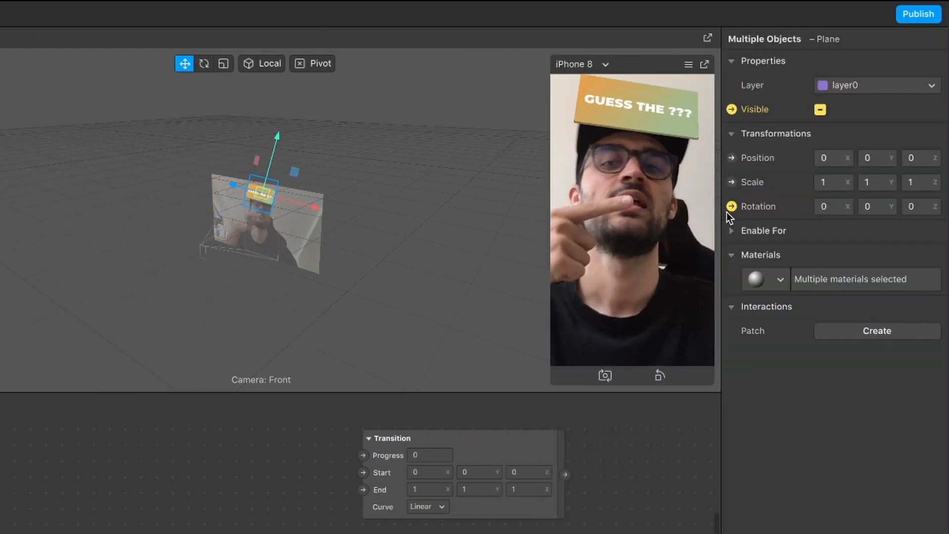
pyautogui.click(732, 206)
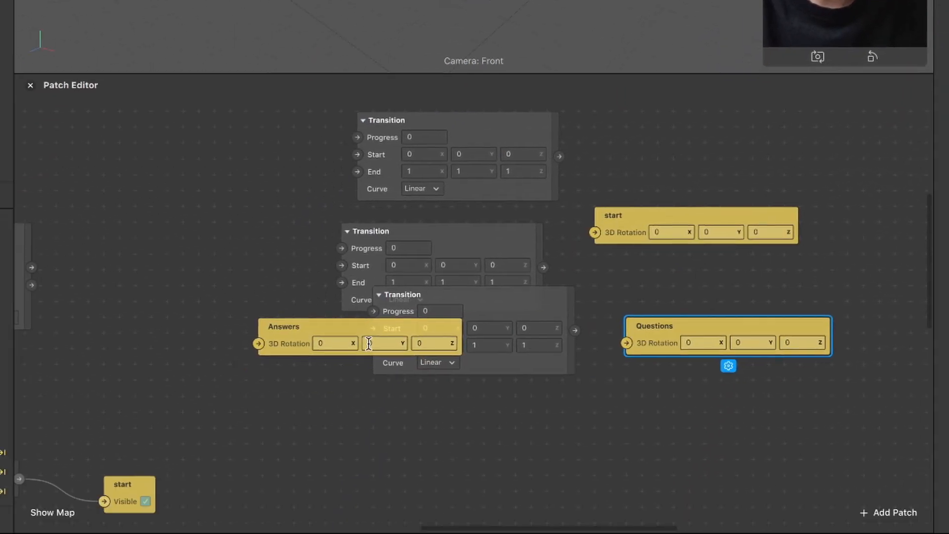
pyautogui.moveTo(368, 343); pyautogui.dragTo(792, 370)
# Connect the three Transitions, from top to bottom, to the 3D Rotation patches of start, Questions and Answers, aligning the patches in rows
pyautogui.moveTo(671, 213); pyautogui.dragTo(725, 115)
pyautogui.moveTo(559, 157); pyautogui.dragTo(658, 153)
pyautogui.moveTo(660, 343); pyautogui.dragTo(658, 248)
pyautogui.moveTo(543, 267); pyautogui.dragTo(627, 248)
pyautogui.moveTo(780, 374); pyautogui.dragTo(733, 327)
pyautogui.moveTo(574, 330); pyautogui.dragTo(690, 342)
pyautogui.moveTo(544, 306); pyautogui.dragTo(504, 335)
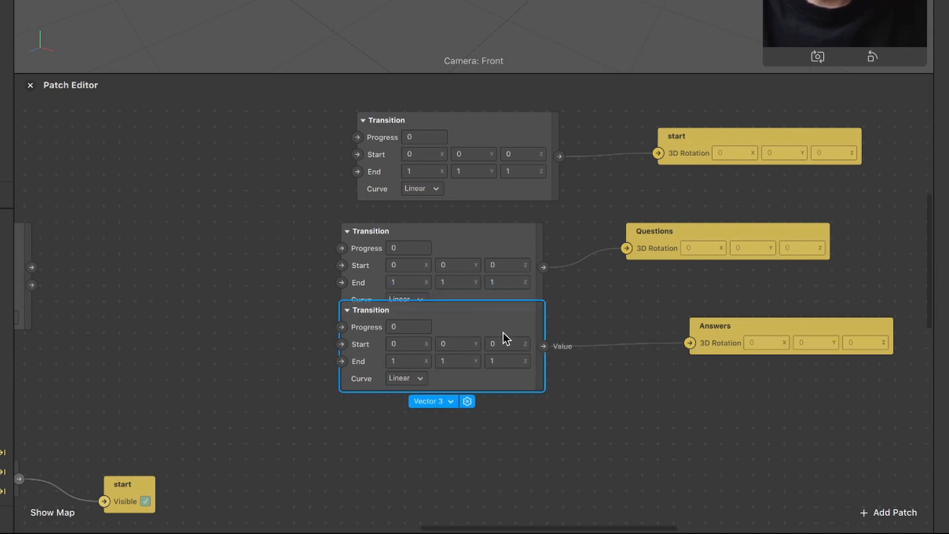
# Move the three Transitions and their 3D Rotation patches together farther from the Animation patch to make room between them
pyautogui.scroll(-5, 515, 320)
pyautogui.hscroll(-5, 515, 319)
pyautogui.scroll(-2, 515, 320)
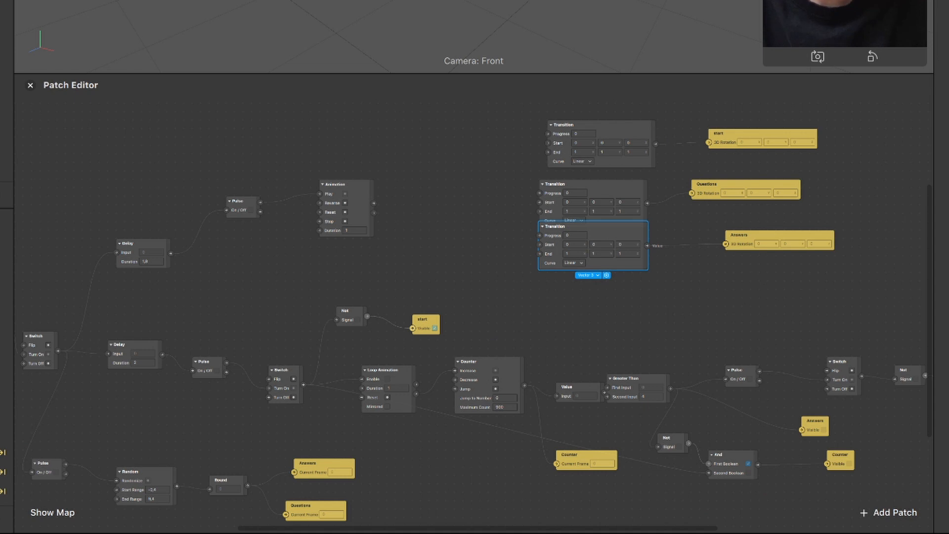
pyautogui.moveTo(822, 305); pyautogui.dragTo(687, 118)
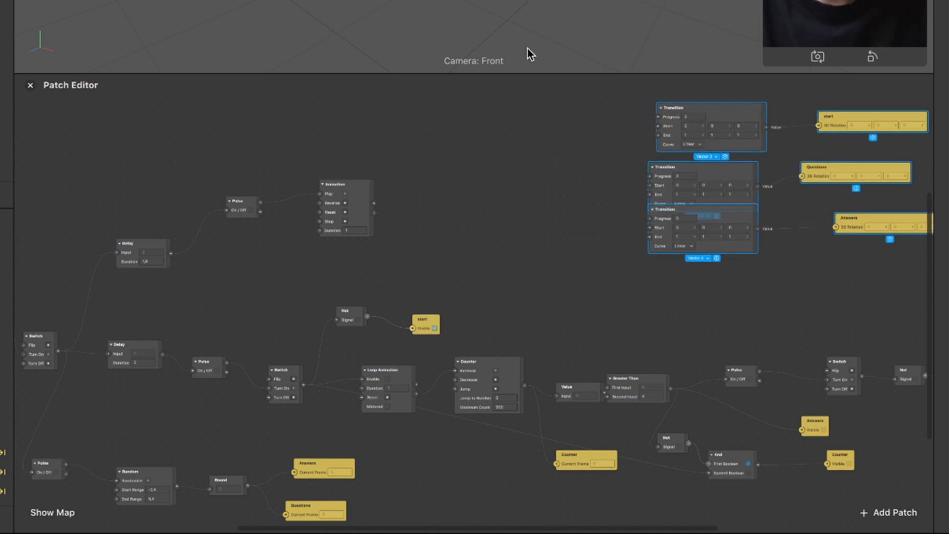
pyautogui.click(585, 301)
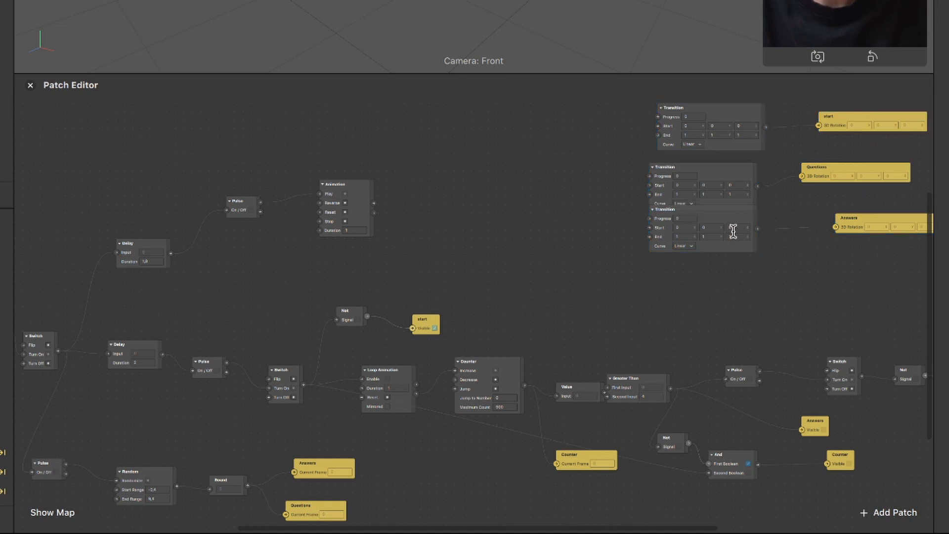
# Add an If Then Else patch between the Animation patch and the Transitions
pyautogui.scroll(2, 725, 262)
pyautogui.scroll(-3, 544, 230)
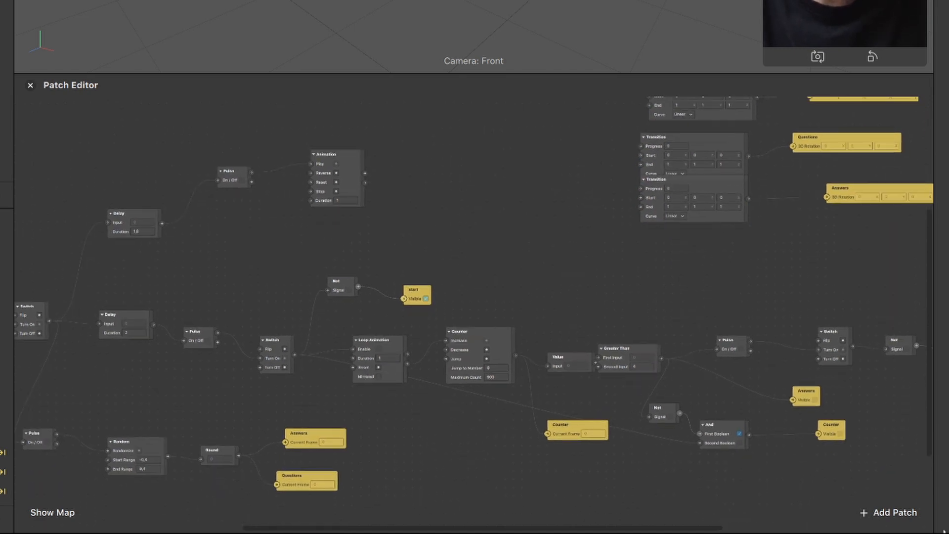
pyautogui.click(904, 514)
pyautogui.write('i')
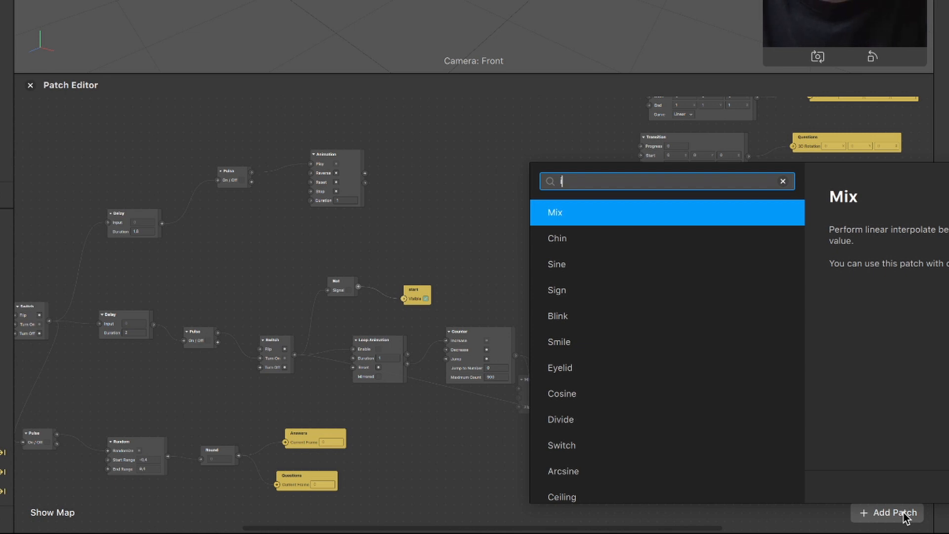
pyautogui.write('f')
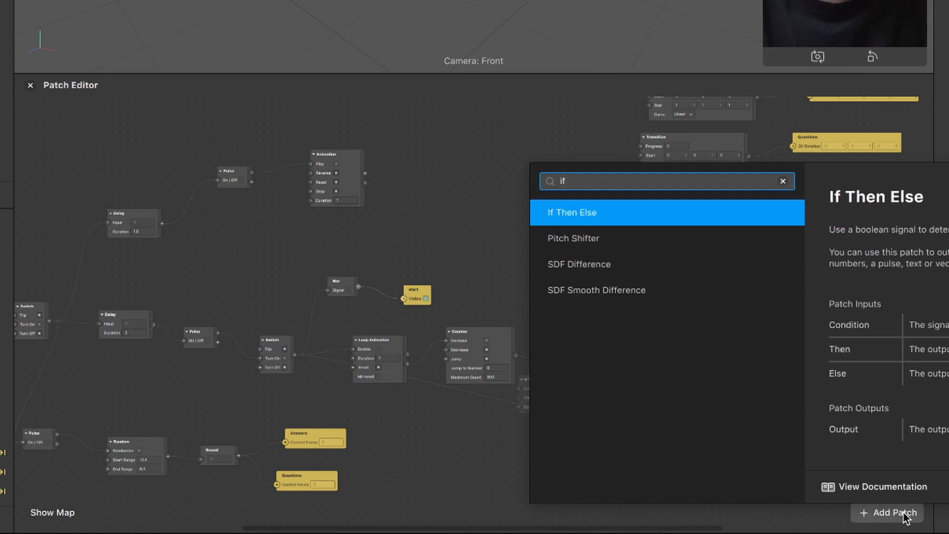
pyautogui.press('Return')
pyautogui.moveTo(545, 378); pyautogui.dragTo(532, 145)
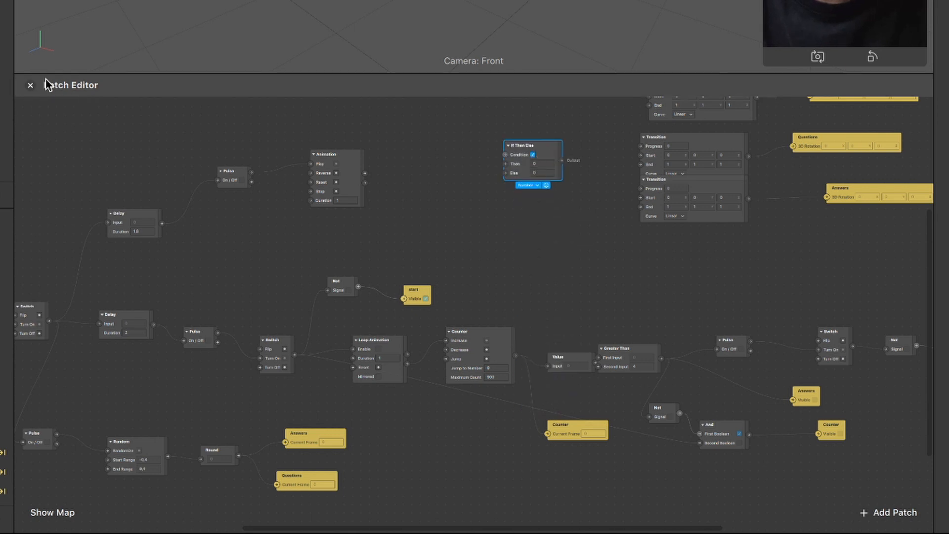
# Duplicate the If Then Else patch twice and stack the three patches in a column
pyautogui.scroll(5, 494, 217)
pyautogui.click(560, 209)
pyautogui.scroll(2, 566, 209)
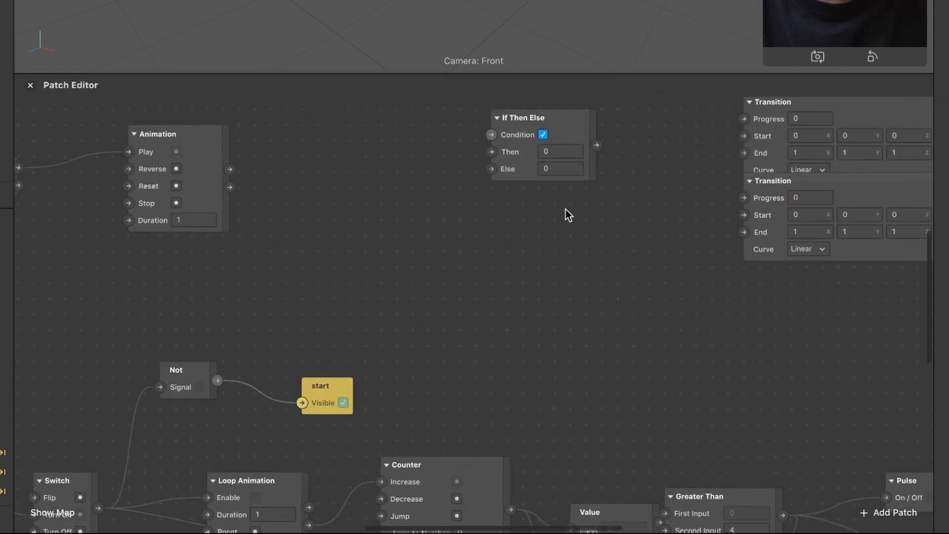
pyautogui.click(551, 136)
pyautogui.hotkey('ctrl', 'd')
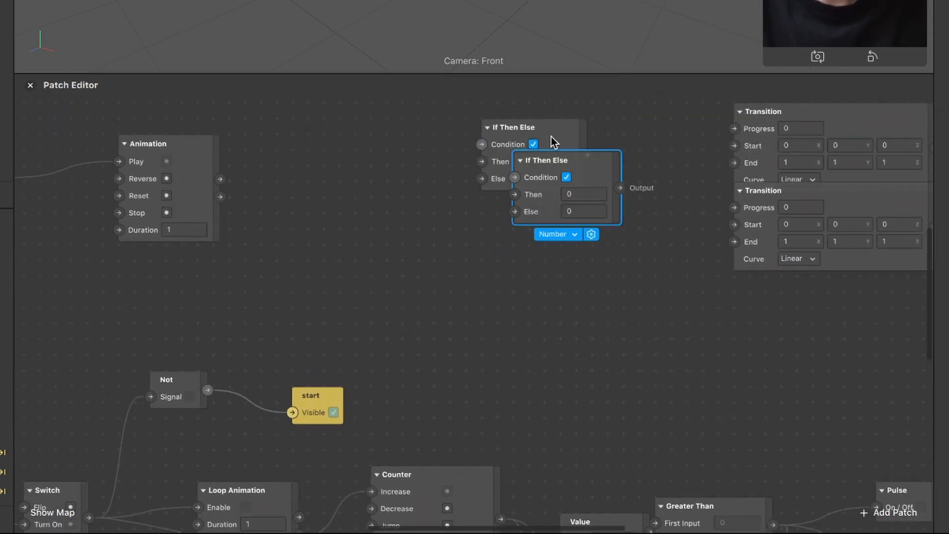
pyautogui.hotkey('ctrl', 'd')
pyautogui.moveTo(613, 197); pyautogui.dragTo(597, 288)
pyautogui.moveTo(594, 181); pyautogui.dragTo(545, 204)
pyautogui.moveTo(609, 276); pyautogui.dragTo(574, 310)
pyautogui.moveTo(556, 191); pyautogui.dragTo(568, 208)
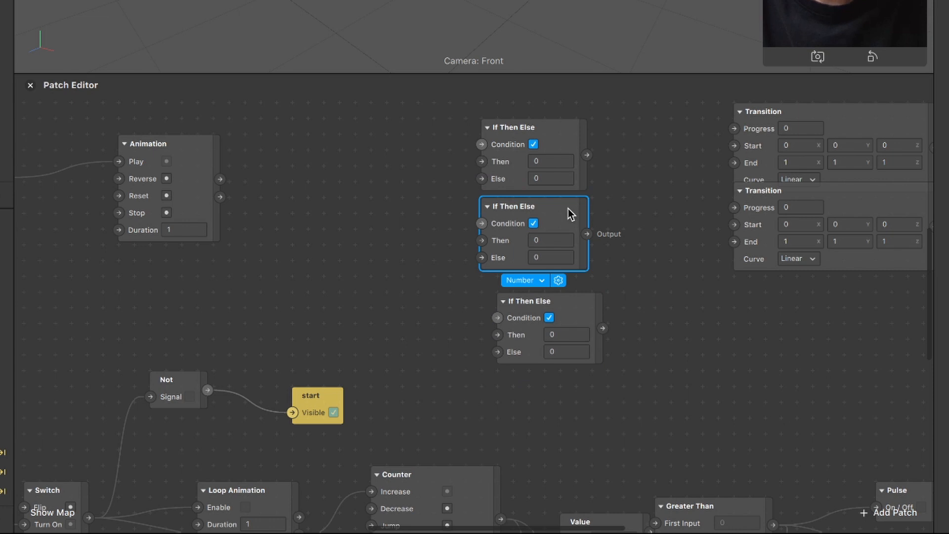
# Change the value type of the middle and lowest If Then Else patches to Vector 3
pyautogui.click(523, 281)
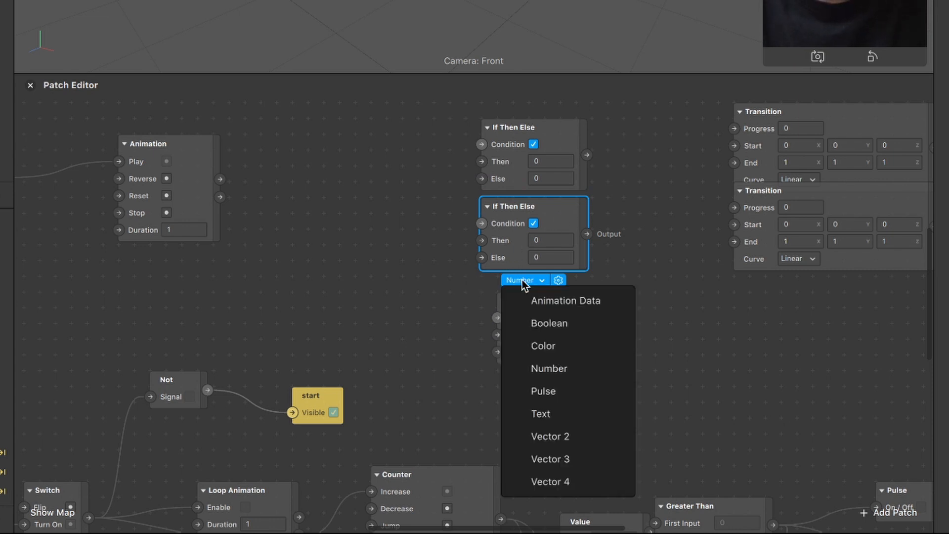
pyautogui.click(593, 454)
pyautogui.click(556, 317)
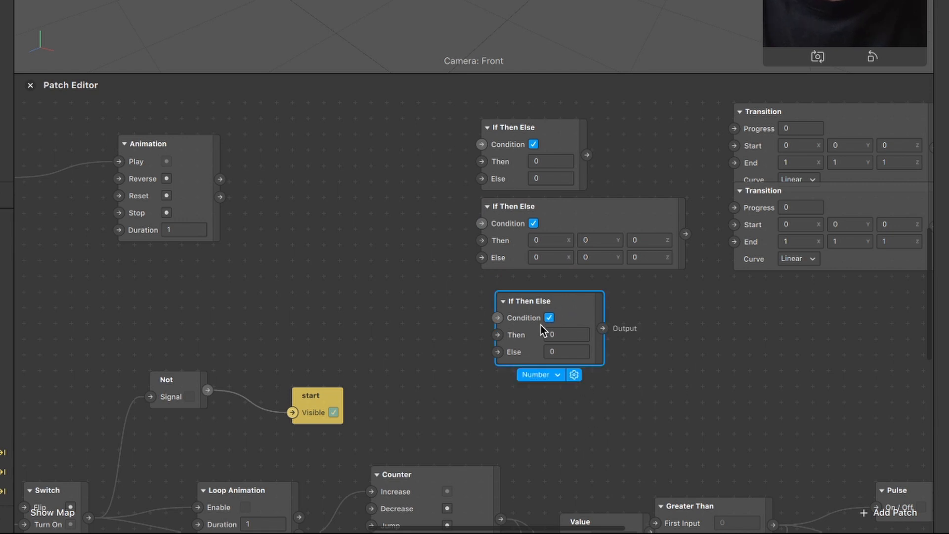
pyautogui.click(554, 375)
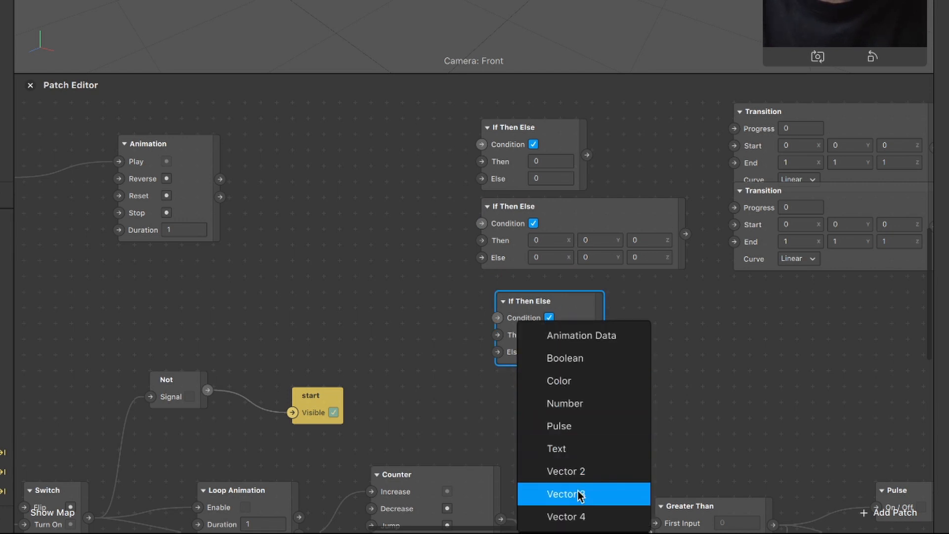
pyautogui.click(579, 494)
# Add a second Animation patch and place it just before the lowest If Then Else patch
pyautogui.scroll(-5, 579, 494)
pyautogui.click(889, 513)
pyautogui.write('ani')
pyautogui.press('Return')
pyautogui.moveTo(515, 496); pyautogui.dragTo(517, 160)
# Add a Pulse patch driven by Greater Than's output and connect its Turned On output to the new Animation's Play input
pyautogui.click(890, 513)
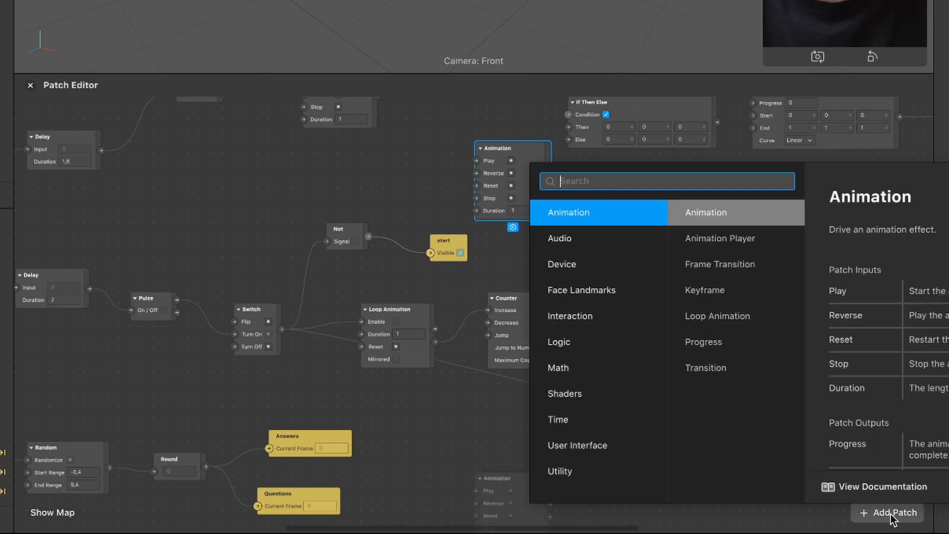
pyautogui.write('pul')
pyautogui.press('Return')
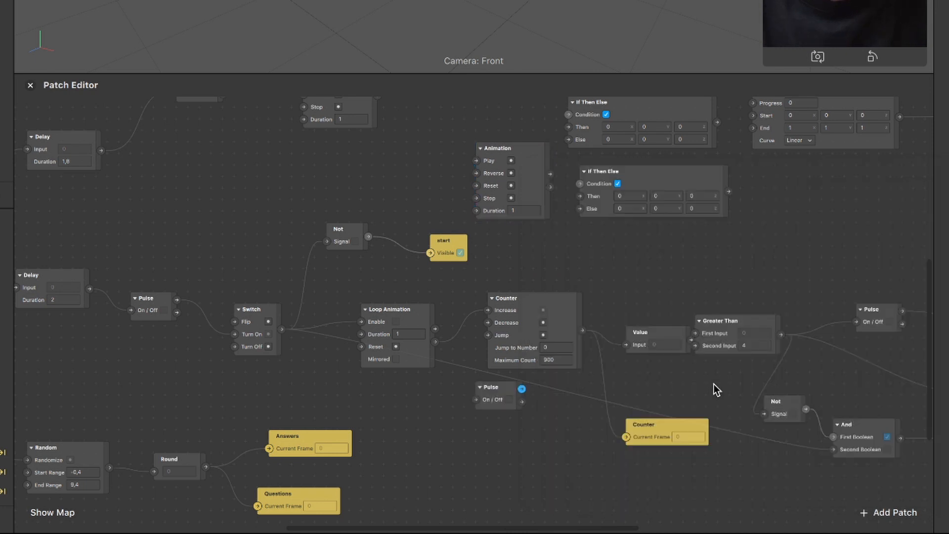
pyautogui.scroll(-4, 518, 244)
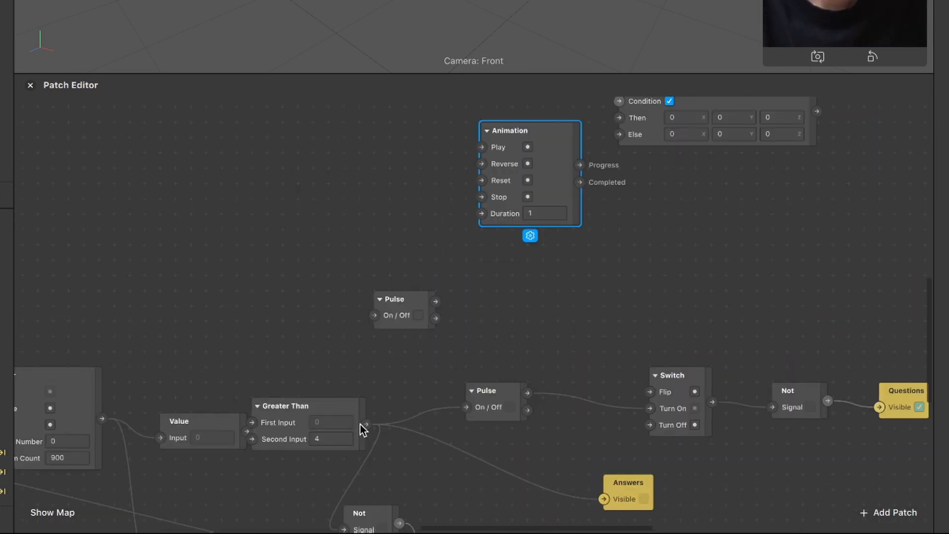
pyautogui.moveTo(365, 424); pyautogui.dragTo(374, 315)
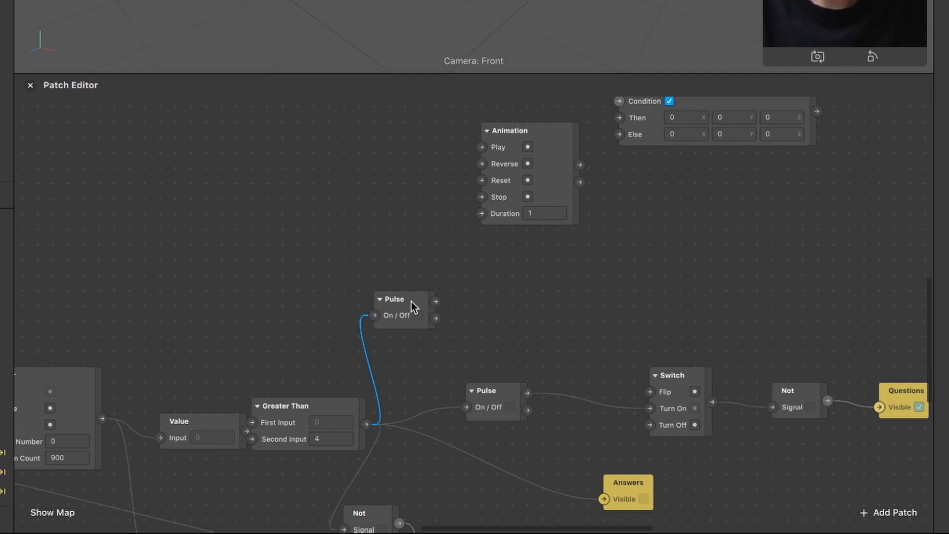
pyautogui.moveTo(435, 302); pyautogui.dragTo(483, 144)
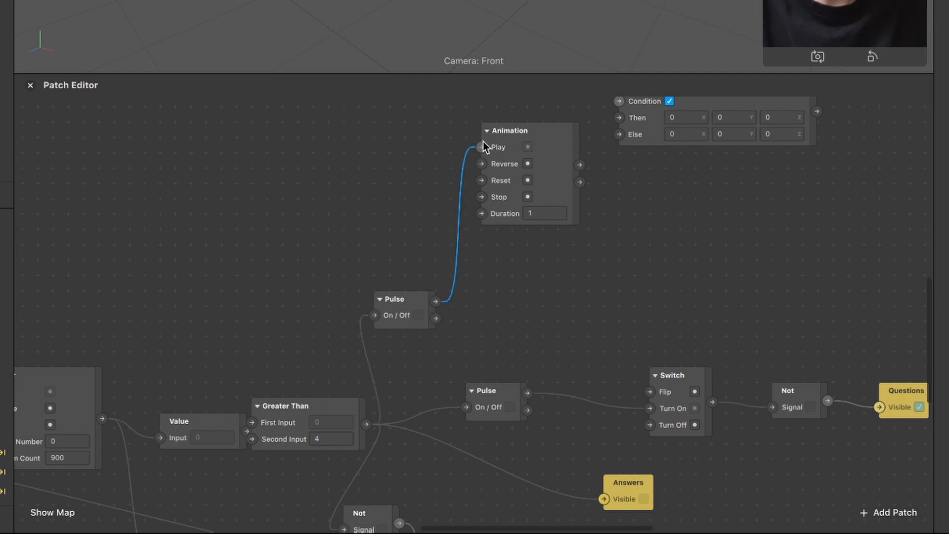
# Connect Greater Than's output to the Condition inputs of the lowest and middle If Then Else patches
pyautogui.hscroll(5, 494, 159)
pyautogui.scroll(-5, 571, 328)
pyautogui.scroll(4, 570, 329)
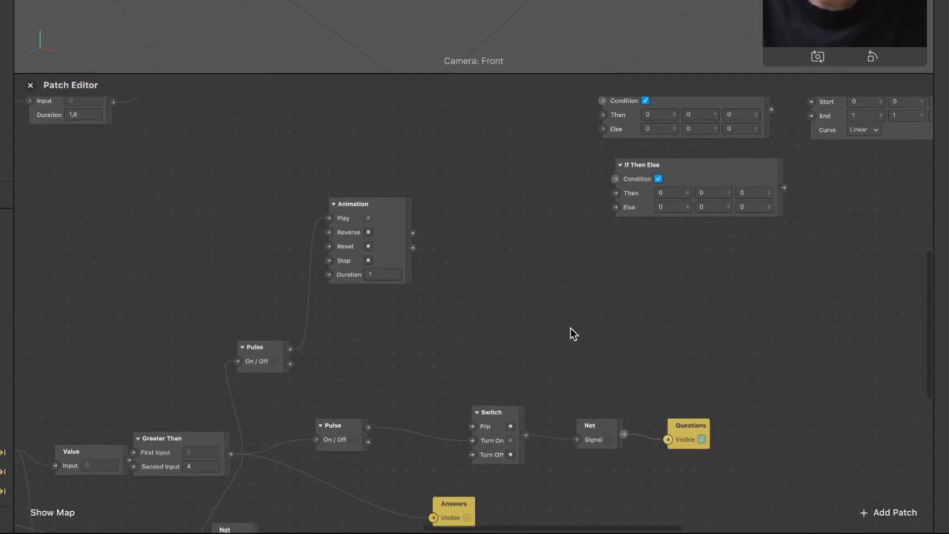
pyautogui.scroll(3, 218, 428)
pyautogui.hscroll(3, 217, 428)
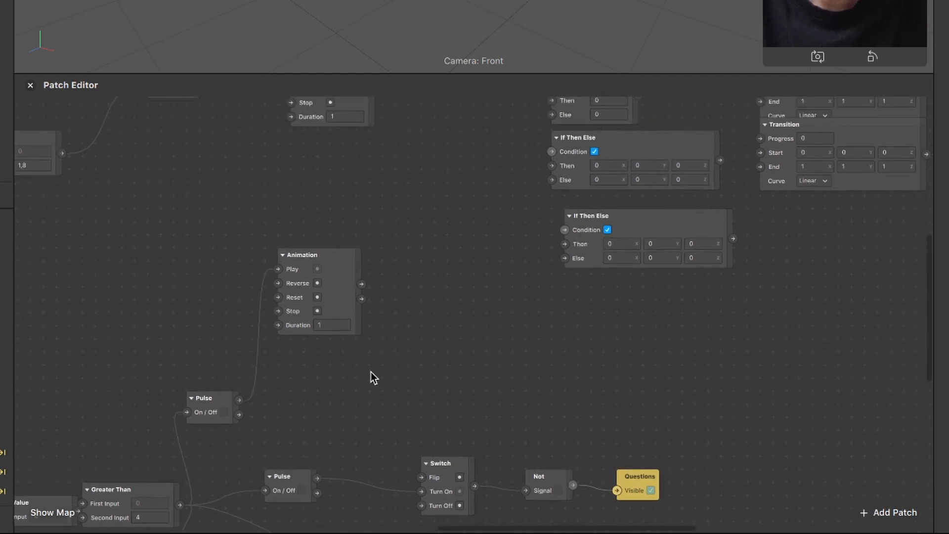
pyautogui.scroll(2, 573, 310)
pyautogui.moveTo(573, 310); pyautogui.dragTo(580, 152)
pyautogui.moveTo(684, 376); pyautogui.dragTo(523, 221)
pyautogui.scroll(-6, 524, 221)
pyautogui.hscroll(-2, 523, 220)
pyautogui.click(315, 331)
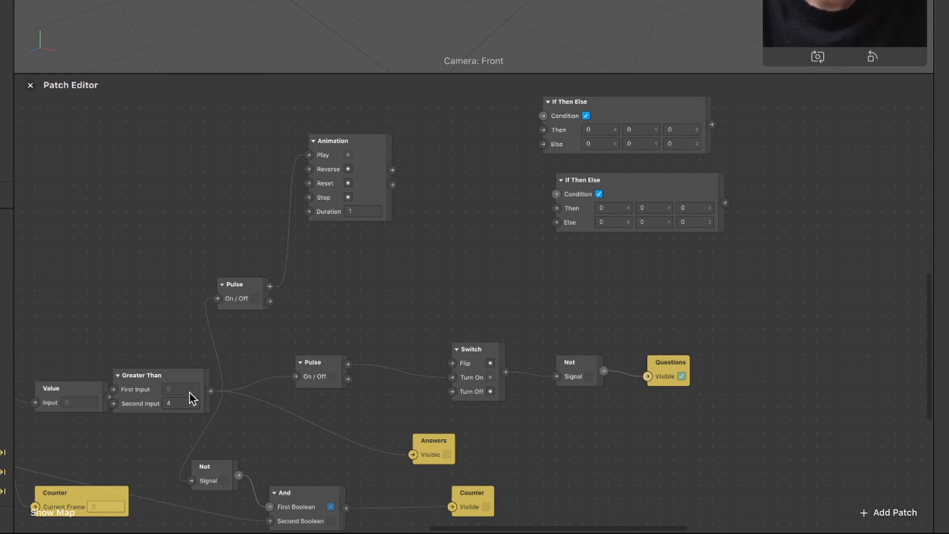
pyautogui.moveTo(548, 200); pyautogui.dragTo(554, 195)
pyautogui.scroll(2, 296, 346)
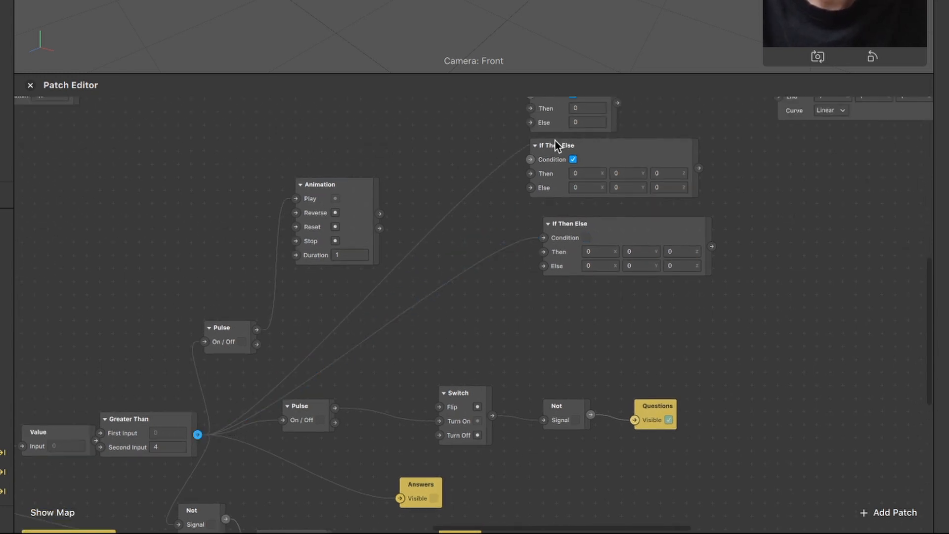
pyautogui.click(531, 158)
pyautogui.scroll(-2, 272, 357)
pyautogui.scroll(2, 272, 357)
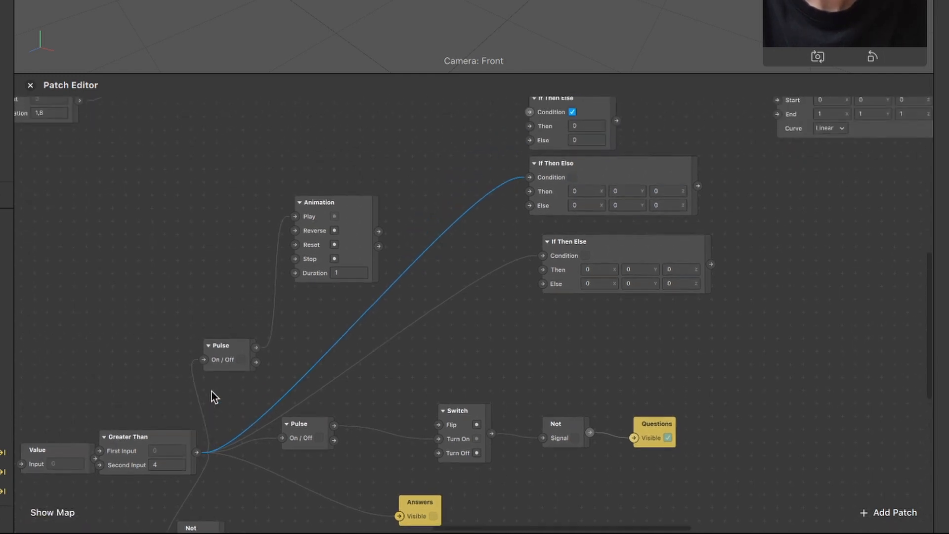
# Connect Greater Than's output to the Condition input of the Number If Then Else patch and move that patch further up
pyautogui.moveTo(197, 450); pyautogui.dragTo(529, 111)
pyautogui.hscroll(3, 491, 123)
pyautogui.scroll(2, 491, 123)
pyautogui.scroll(-1, 488, 124)
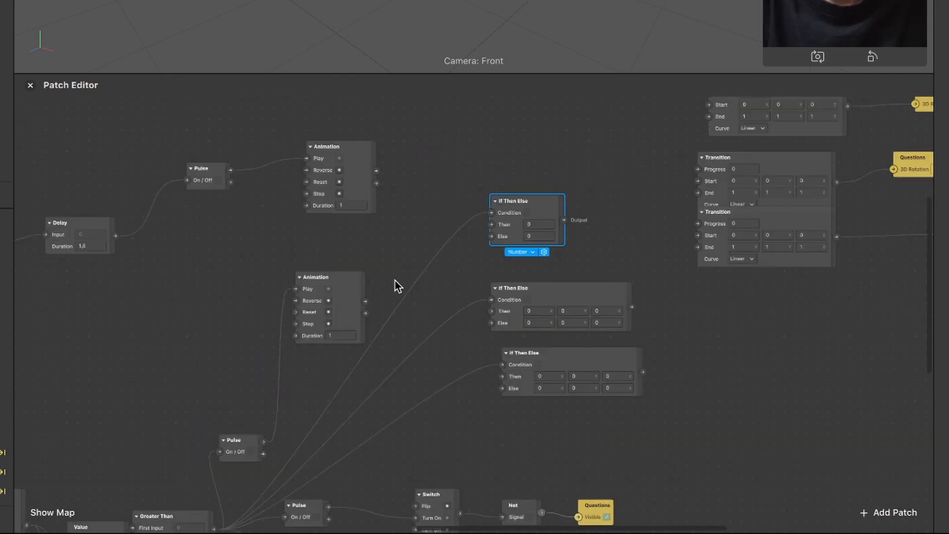
# Connect the upper Animation's Progress output to the Else input of the Number If Then Else patch
pyautogui.scroll(3, 369, 280)
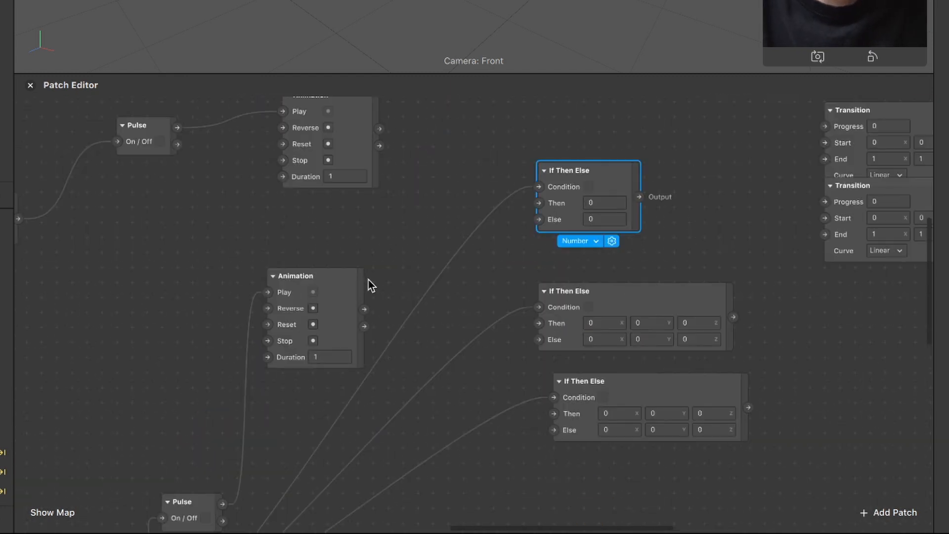
pyautogui.hscroll(-2, 369, 279)
pyautogui.hscroll(2, 369, 280)
pyautogui.scroll(1, 369, 280)
pyautogui.scroll(2, 251, 185)
pyautogui.hscroll(1, 251, 185)
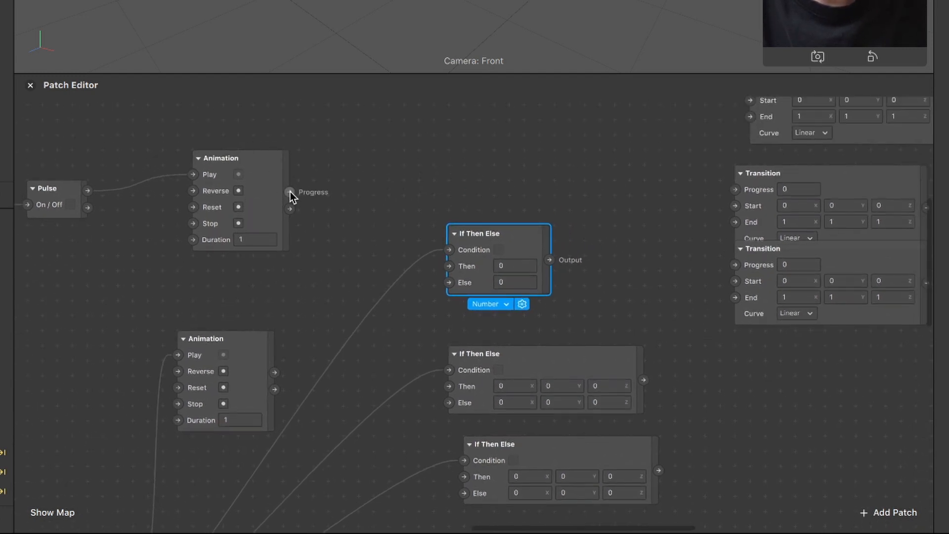
pyautogui.moveTo(290, 191); pyautogui.dragTo(454, 285)
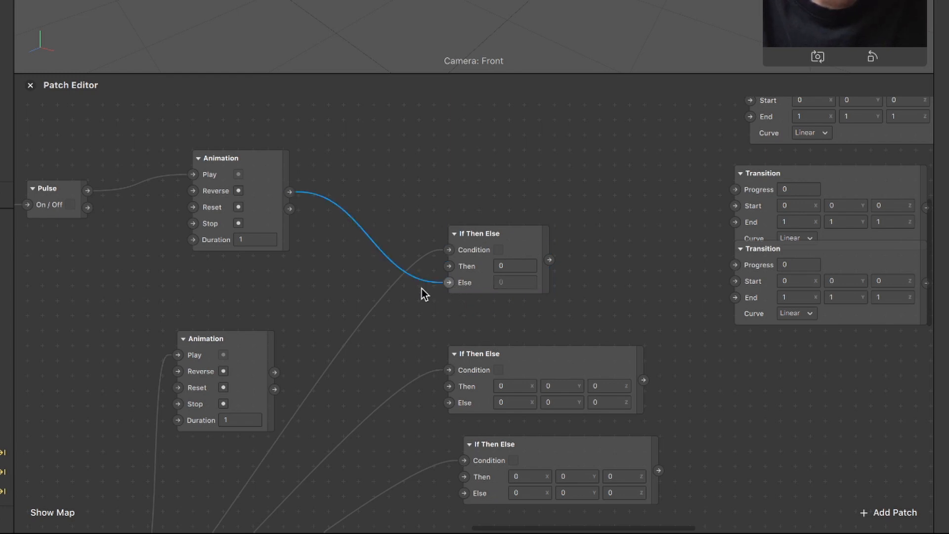
# Align the second Animation patch below the first and connect its Progress output to the Number If Then Else's Then input
pyautogui.click(243, 345)
pyautogui.moveTo(243, 345); pyautogui.dragTo(253, 316)
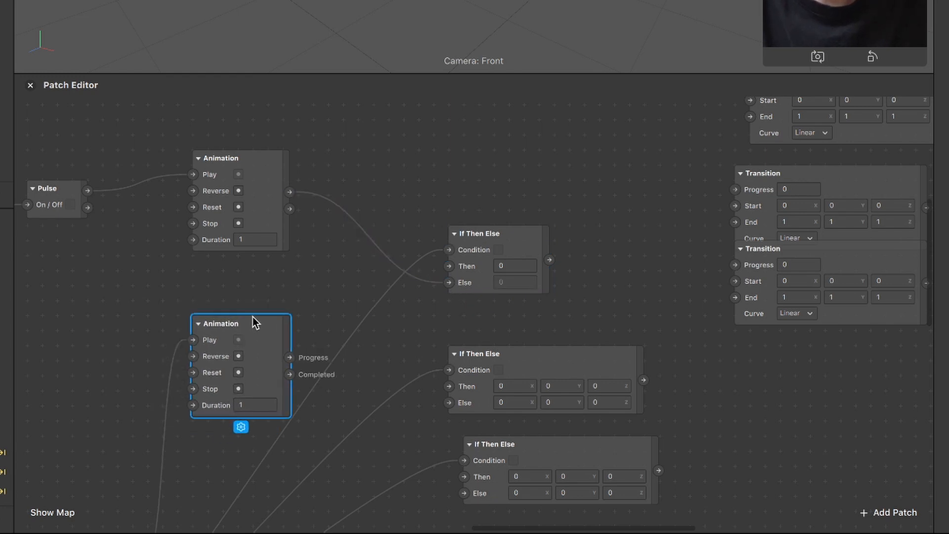
pyautogui.moveTo(289, 357); pyautogui.dragTo(449, 267)
# Move the Answers Transition patch down clear of the one above and connect the Number If Then Else's output to the Questions Transition's Progress
pyautogui.hscroll(5, 448, 267)
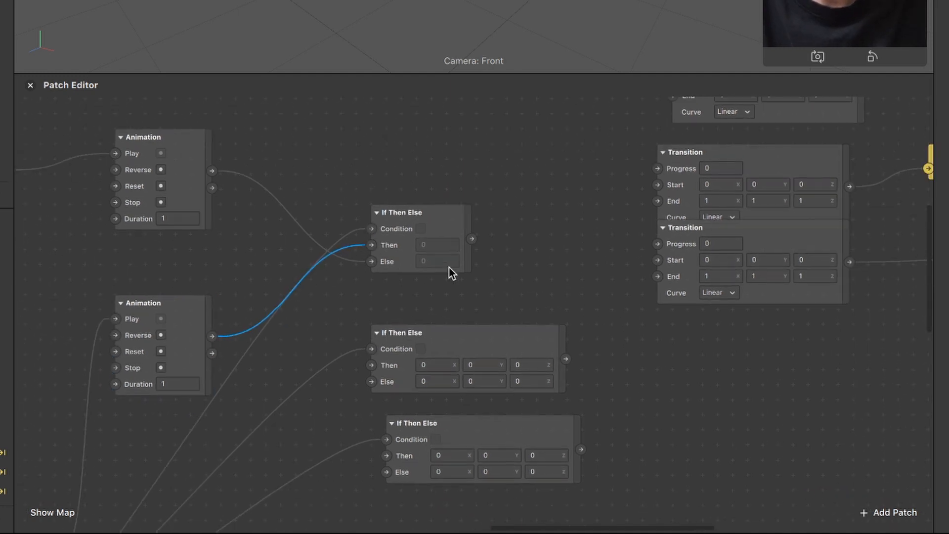
pyautogui.hscroll(3, 392, 230)
pyautogui.hscroll(2, 392, 230)
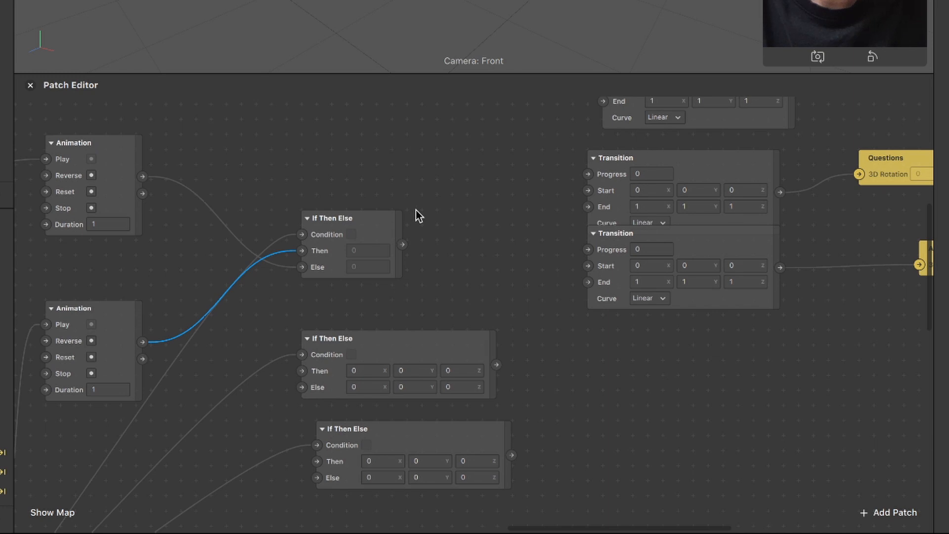
pyautogui.hscroll(2, 424, 209)
pyautogui.moveTo(701, 259); pyautogui.dragTo(694, 307)
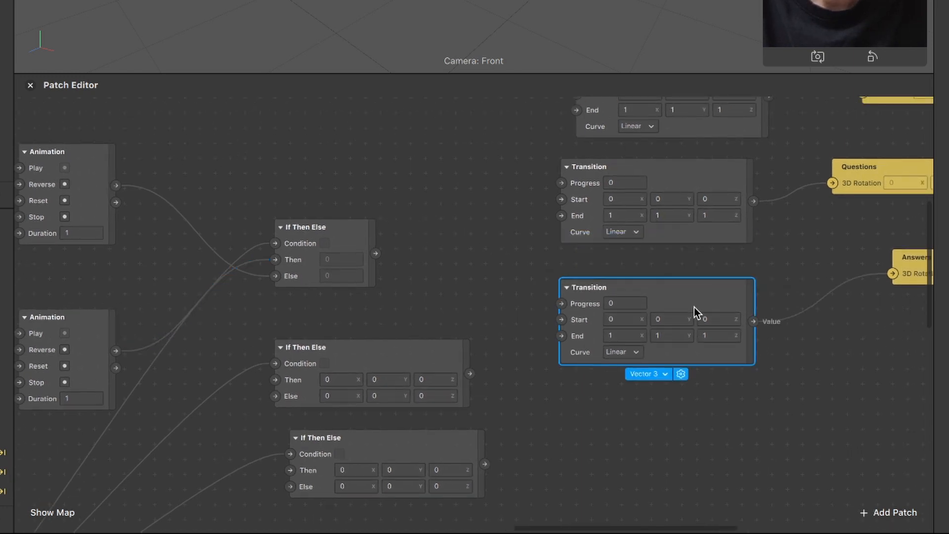
pyautogui.moveTo(376, 254); pyautogui.dragTo(562, 183)
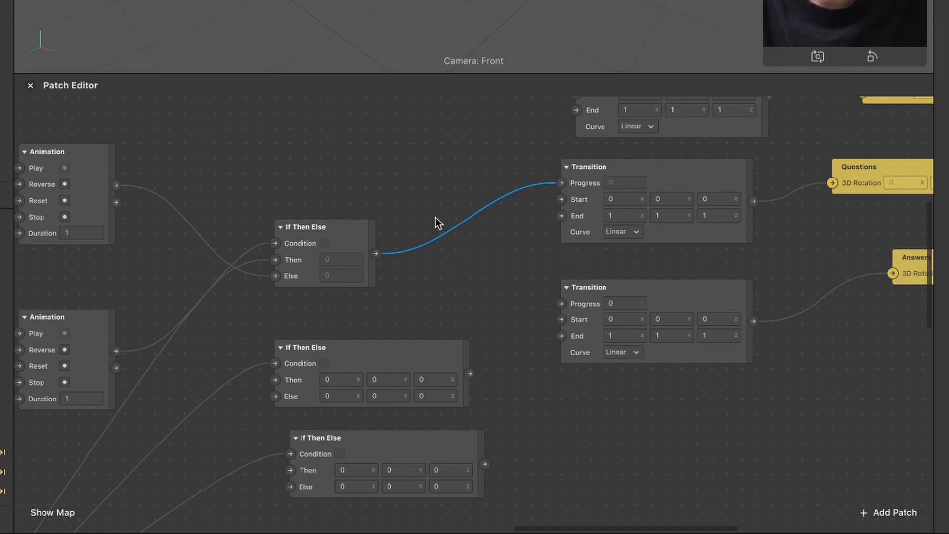
# Connect the lower Animation's Progress output to the Progress input of the Answers Transition patch
pyautogui.scroll(-3, 435, 217)
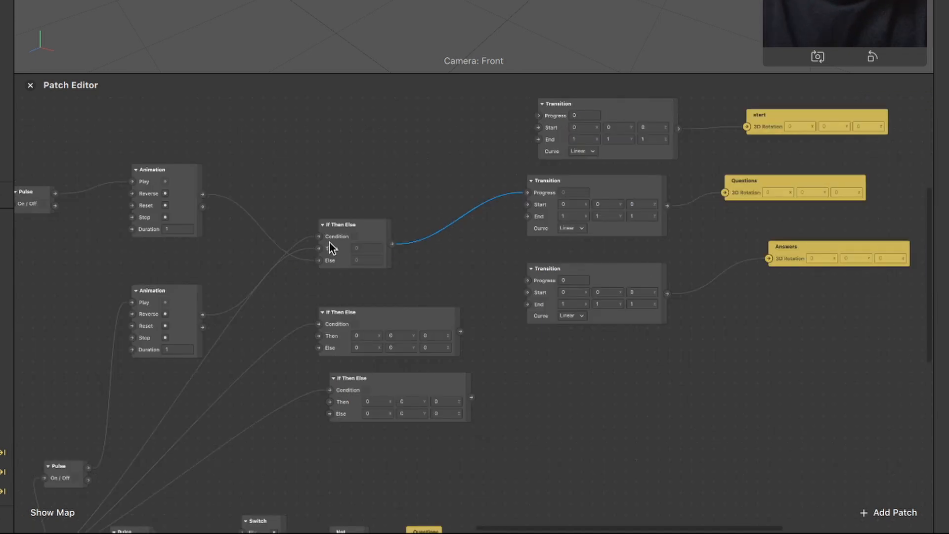
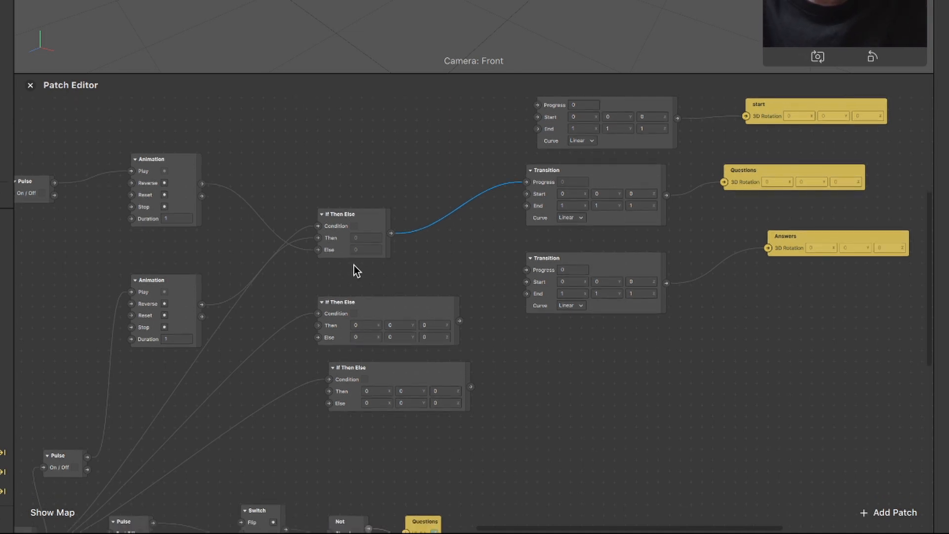
pyautogui.scroll(-5, 354, 265)
pyautogui.scroll(-2, 354, 265)
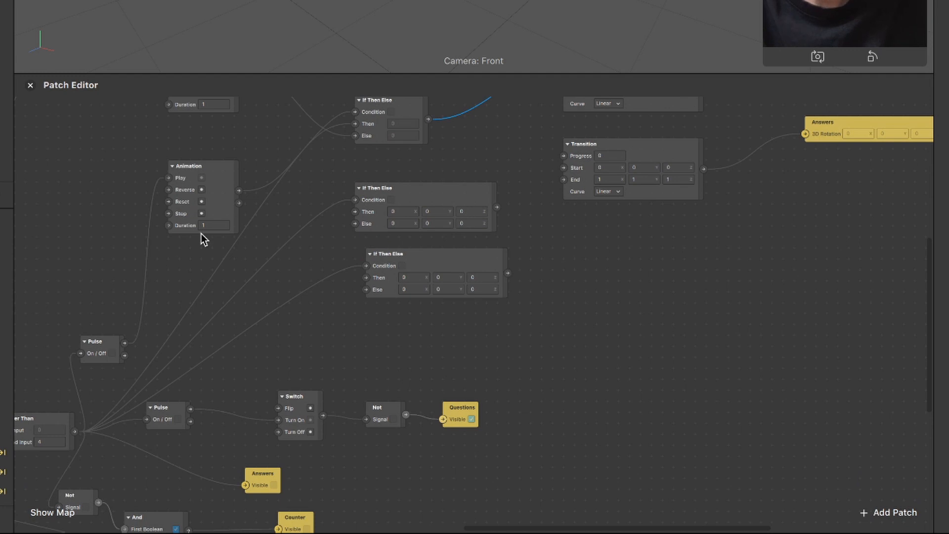
pyautogui.moveTo(239, 190); pyautogui.dragTo(563, 155)
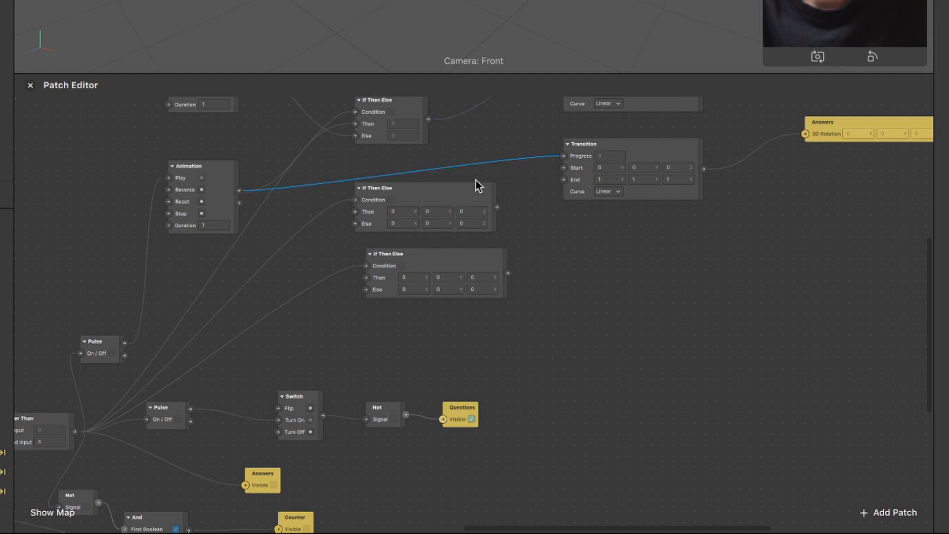
# Connect the upper Animation's Progress output to the Progress input of the start Transition patch
pyautogui.scroll(10, 475, 180)
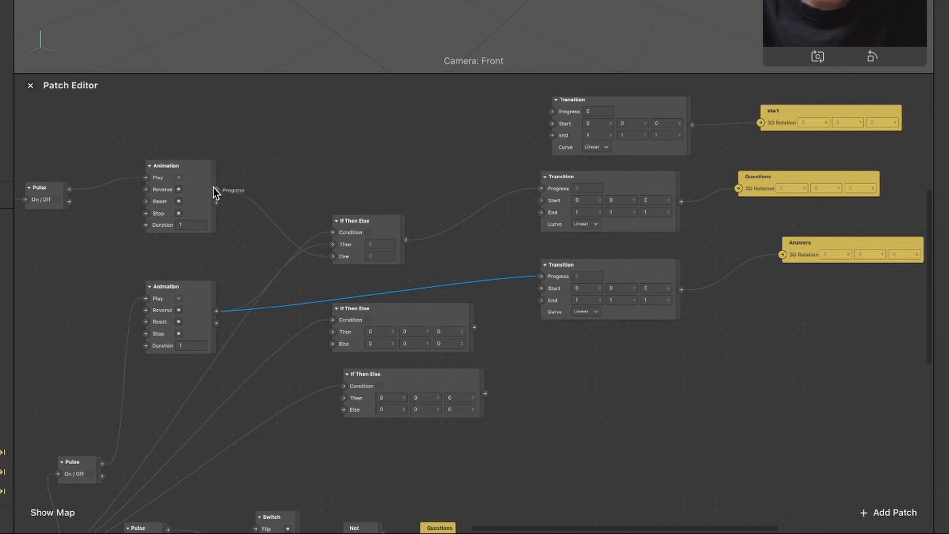
pyautogui.moveTo(218, 203); pyautogui.dragTo(239, 251)
pyautogui.click(212, 268)
pyautogui.moveTo(218, 190); pyautogui.dragTo(552, 112)
# Set the End value of the start Transition patch to X -180, Y 0 and Z 0
pyautogui.hscroll(5, 550, 132)
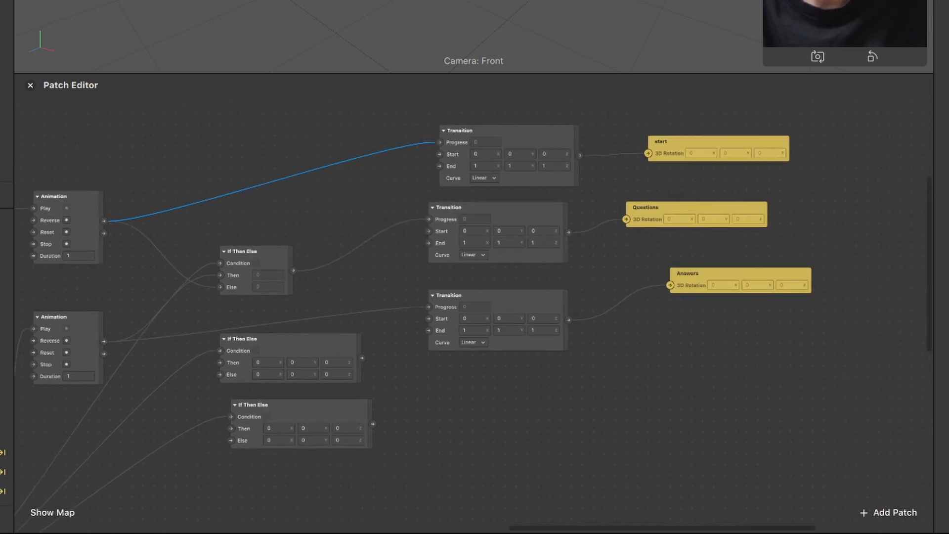
pyautogui.scroll(5, 479, 146)
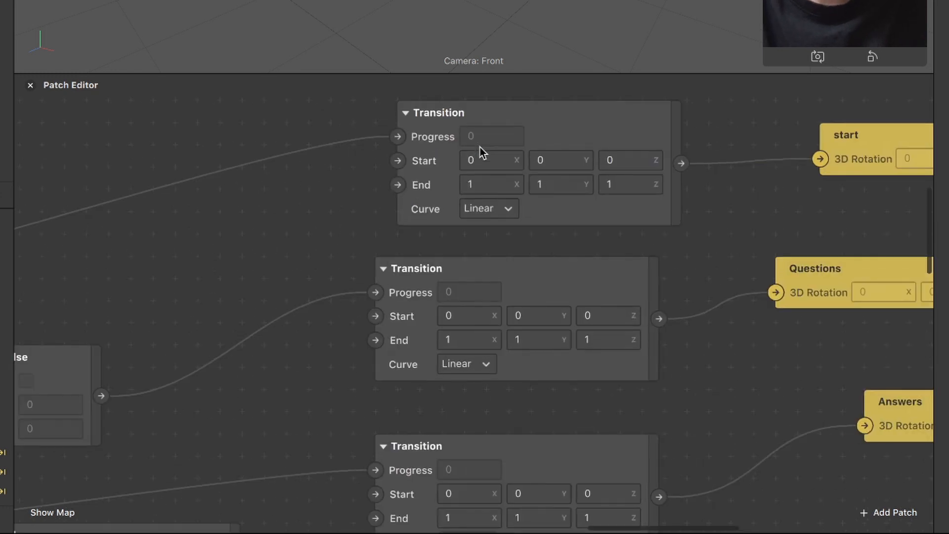
pyautogui.hscroll(3, 479, 147)
pyautogui.click(414, 189)
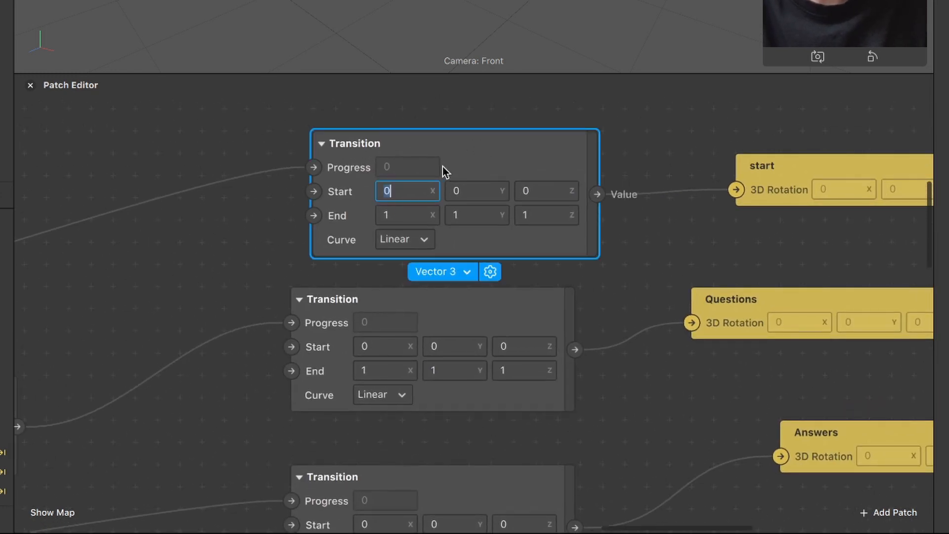
pyautogui.click(392, 218)
pyautogui.press('BackSpace')
pyautogui.write('-180')
pyautogui.click(488, 219)
pyautogui.write('0')
pyautogui.click(547, 213)
pyautogui.press('BackSpace')
pyautogui.write('0')
# Connect the middle If Then Else's output to the Questions Transition's Start input and the lowest If Then Else's output to its End input
pyautogui.scroll(-5, 546, 213)
pyautogui.hscroll(-5, 546, 212)
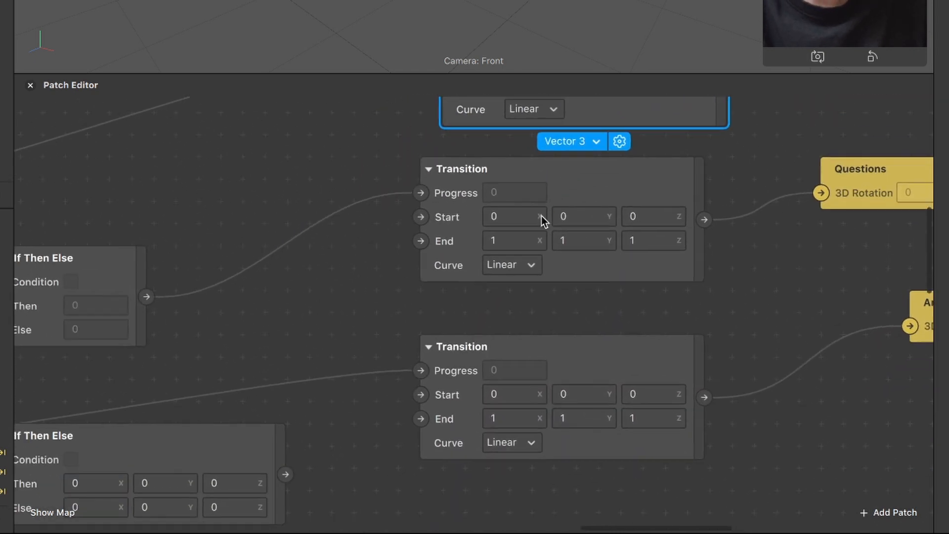
pyautogui.scroll(-5, 354, 315)
pyautogui.hscroll(-4, 354, 316)
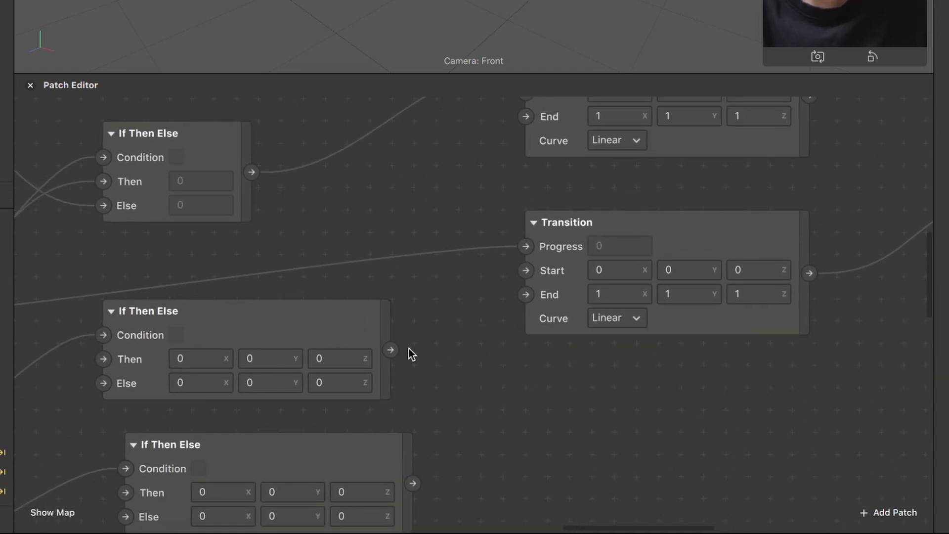
pyautogui.scroll(2, 465, 283)
pyautogui.hscroll(1, 464, 282)
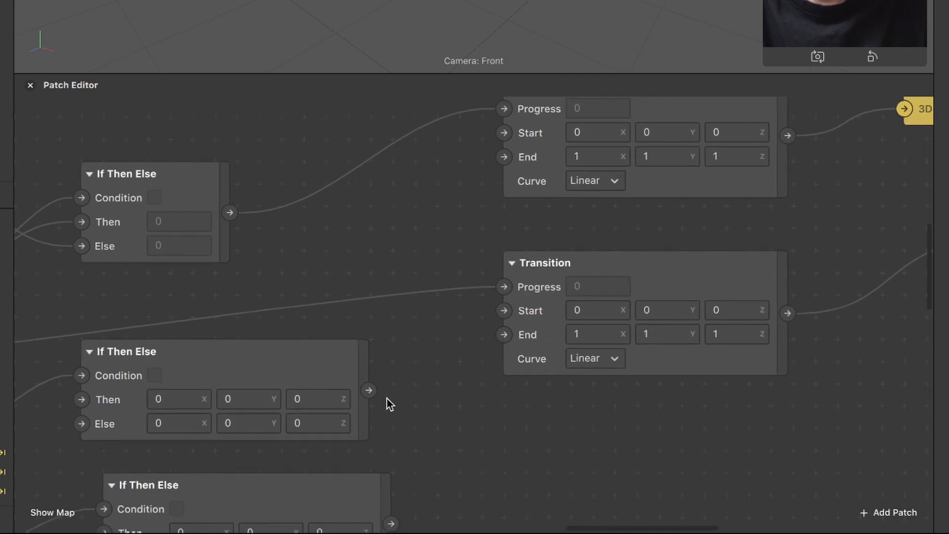
pyautogui.moveTo(369, 391); pyautogui.dragTo(504, 133)
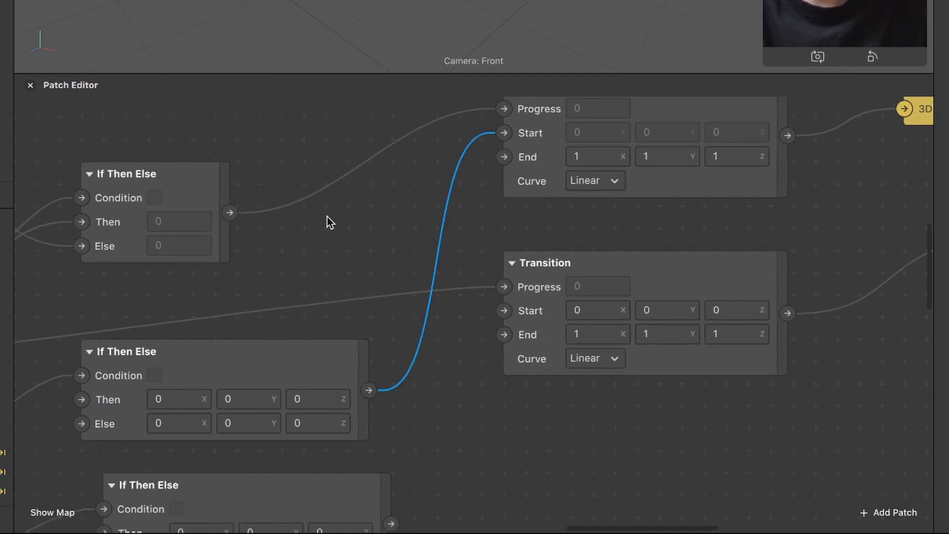
pyautogui.scroll(-3, 327, 216)
pyautogui.moveTo(363, 391); pyautogui.dragTo(412, 222)
pyautogui.moveTo(425, 182); pyautogui.dragTo(428, 182)
# Set the Else X value of the middle If Then Else patch to 180
pyautogui.scroll(-3, 290, 265)
pyautogui.hscroll(-2, 290, 265)
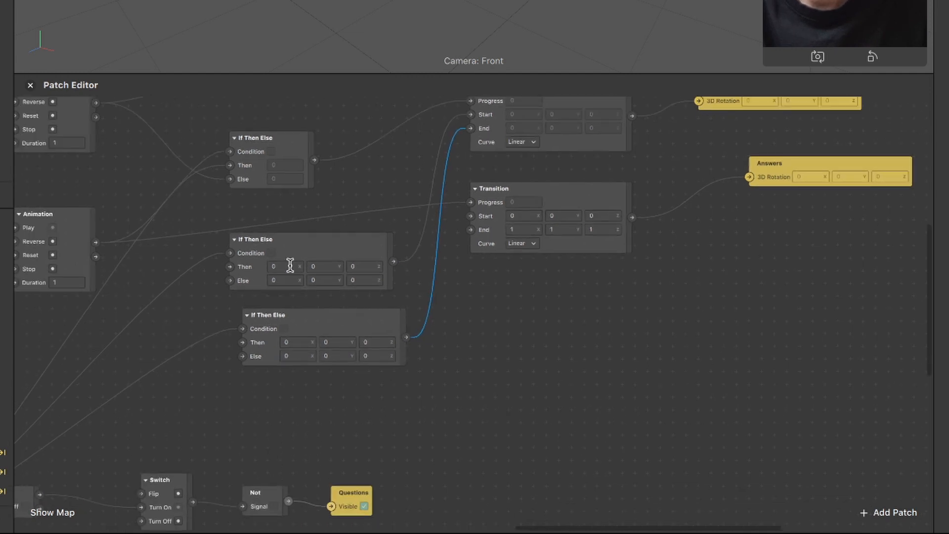
pyautogui.scroll(5, 290, 265)
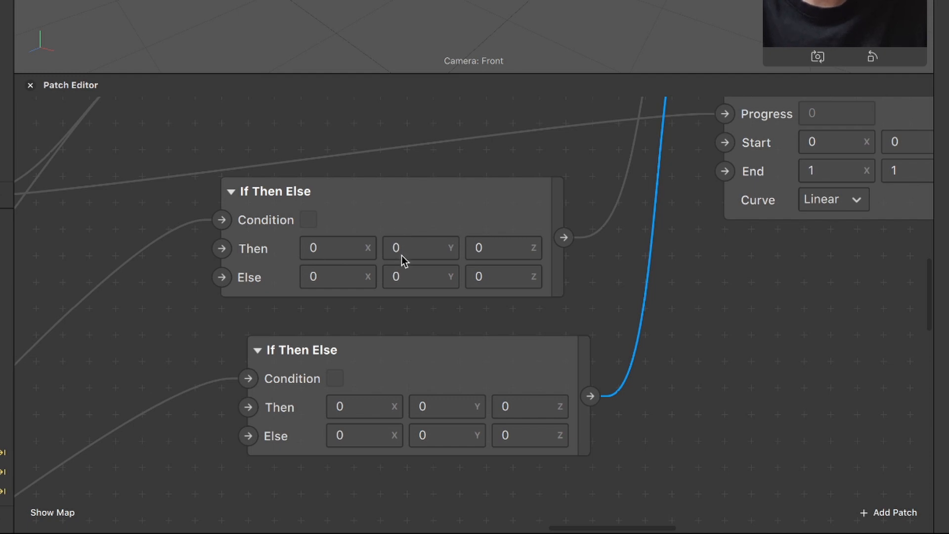
pyautogui.click(356, 276)
pyautogui.write('180')
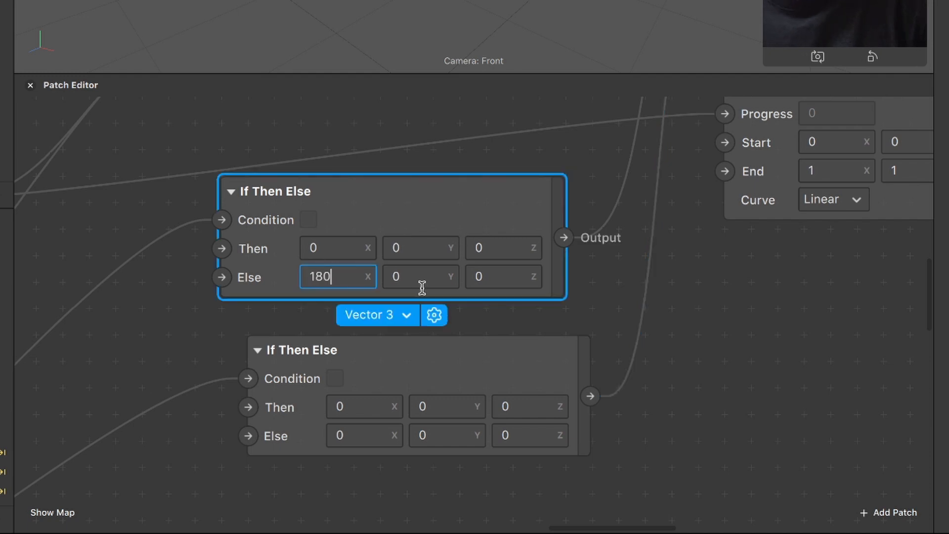
# Set the Then X value of the lowest If Then Else patch to -180
pyautogui.scroll(-3, 375, 346)
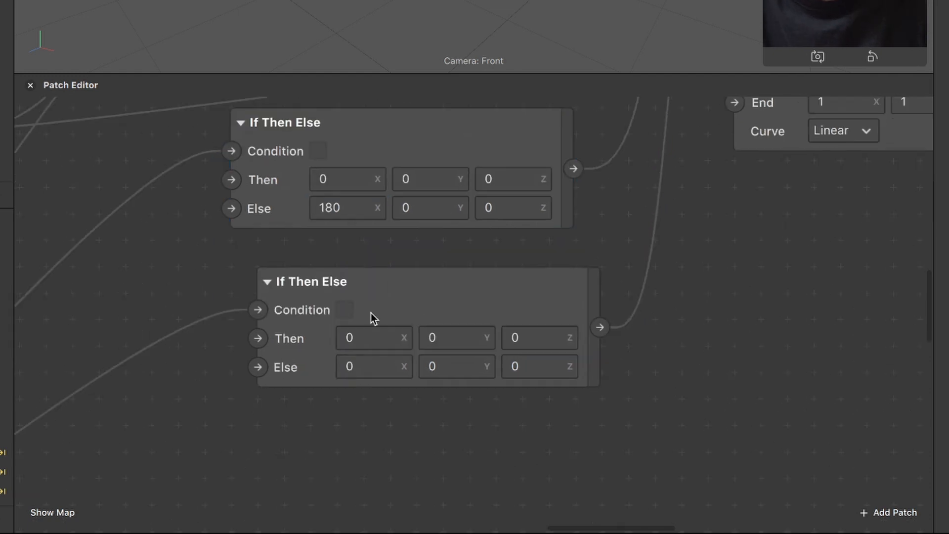
pyautogui.click(414, 300)
pyautogui.click(379, 338)
pyautogui.press('BackSpace')
pyautogui.write('-180')
pyautogui.press('Return')
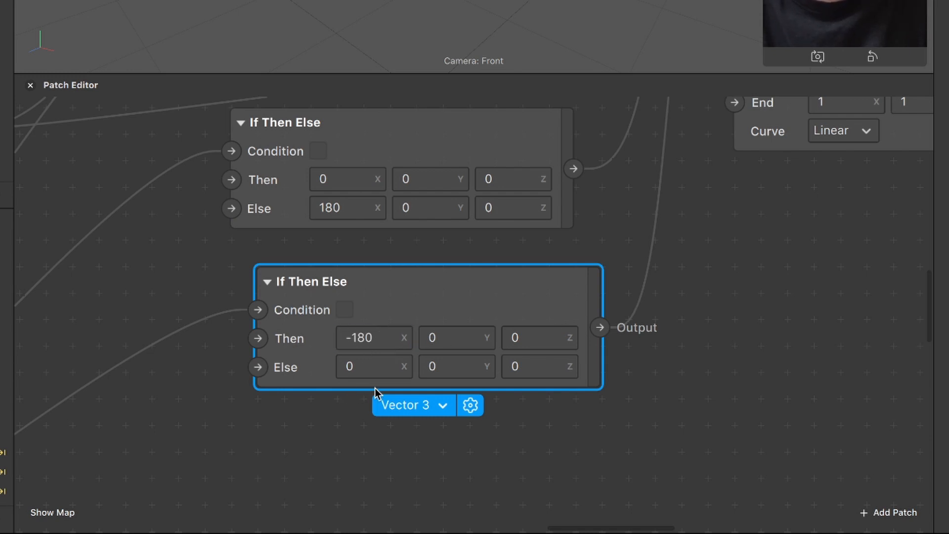
pyautogui.scroll(5, 416, 360)
pyautogui.hscroll(7, 416, 360)
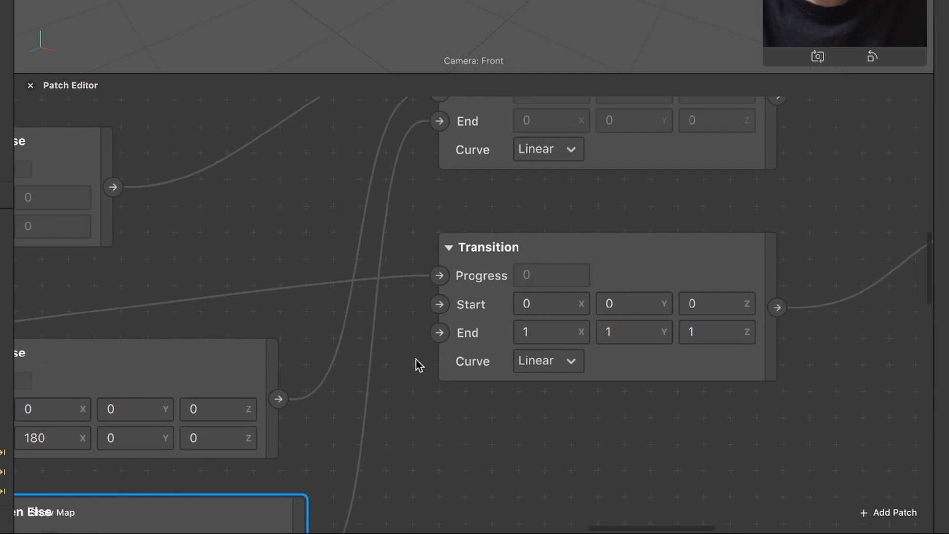
pyautogui.scroll(-5, 416, 360)
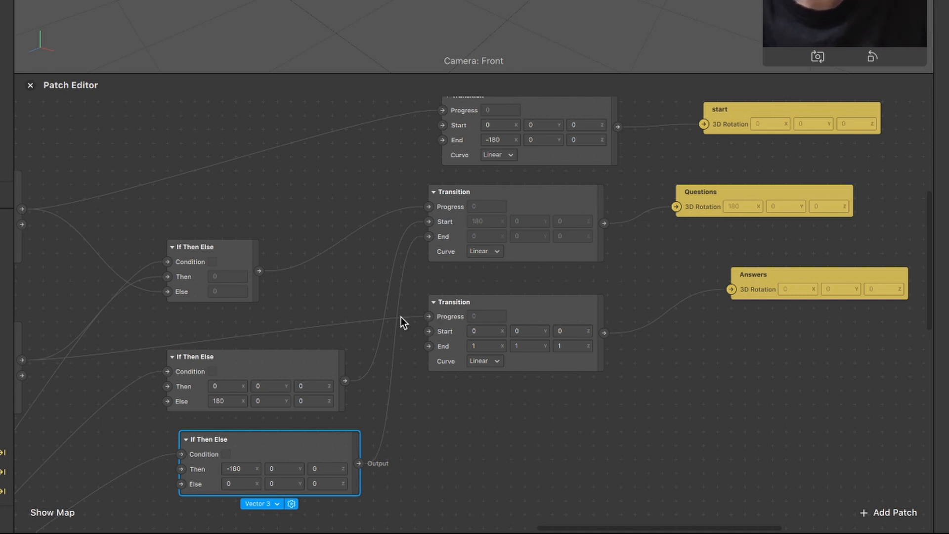
pyautogui.scroll(-3, 401, 317)
pyautogui.hscroll(-2, 401, 316)
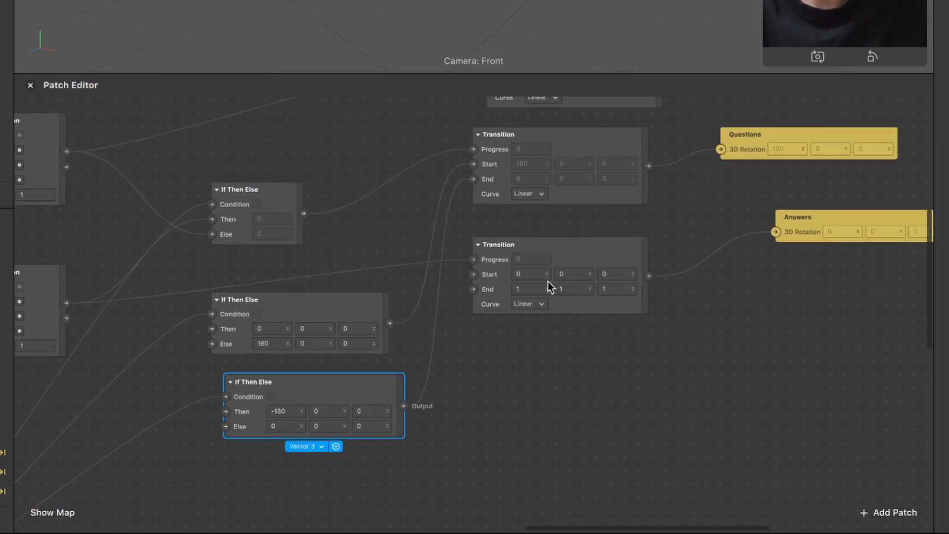
pyautogui.keyDown('ctrl'); pyautogui.scroll(3, 547, 281); pyautogui.keyUp('ctrl')
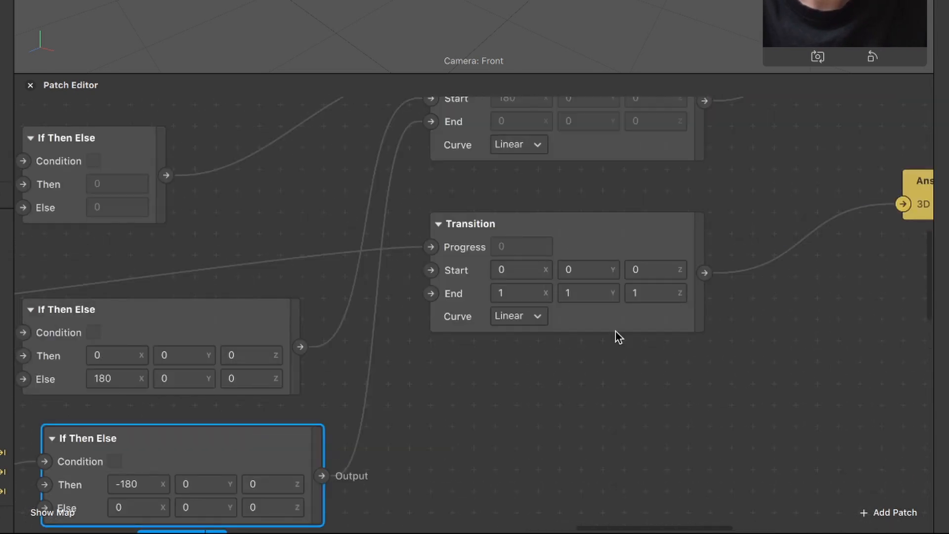
# Set the Answers rotation Transition patch's Start X to 180 and its End X, Y and Z values to 0
pyautogui.click(512, 269)
pyautogui.write('180')
pyautogui.press('Return')
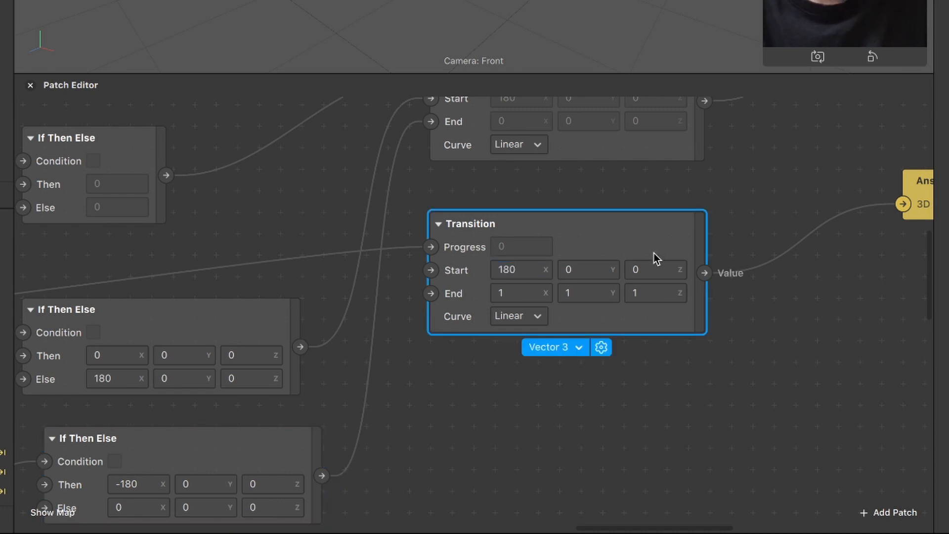
pyautogui.click(512, 294)
pyautogui.write('0')
pyautogui.press('Return')
pyautogui.click(593, 294)
pyautogui.write('0')
pyautogui.press('Return')
pyautogui.click(649, 288)
pyautogui.press('BackSpace')
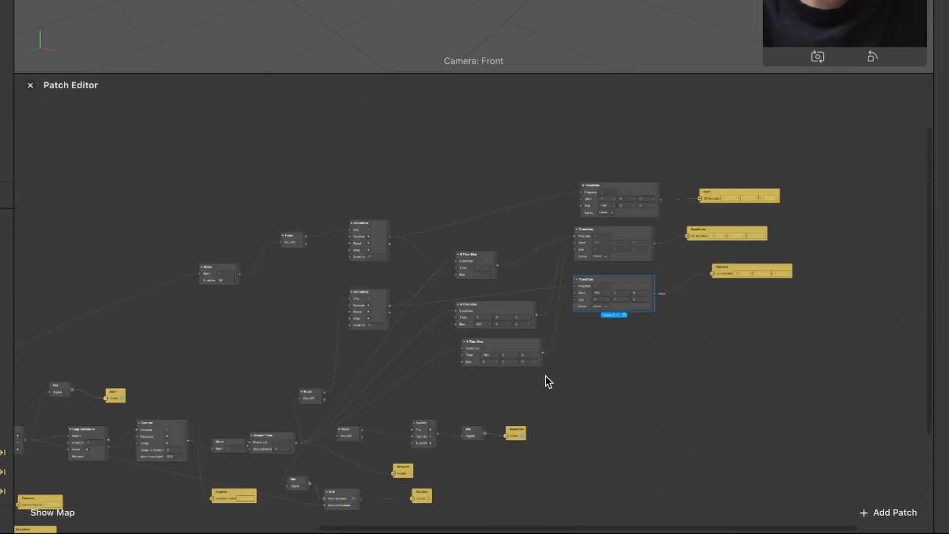
# Move the Pulse closer to the Questions visibility Switch and place a new Delay patch between Greater Than and that Pulse
pyautogui.scroll(-2, 545, 376)
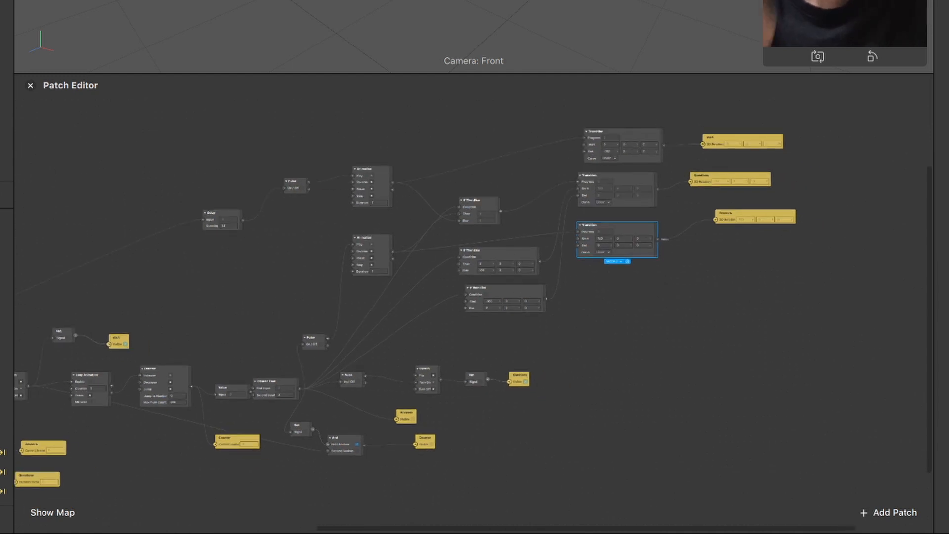
pyautogui.scroll(-3, 379, 319)
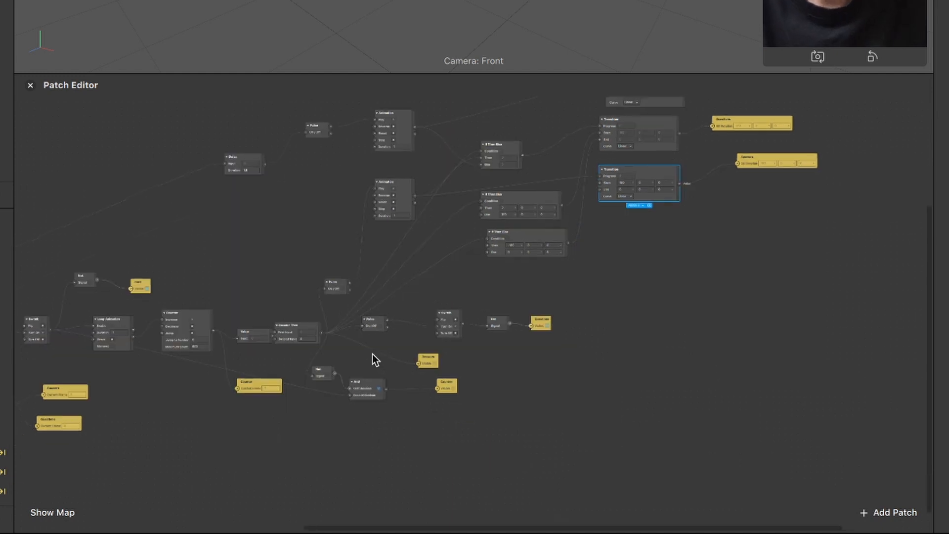
pyautogui.scroll(5, 414, 326)
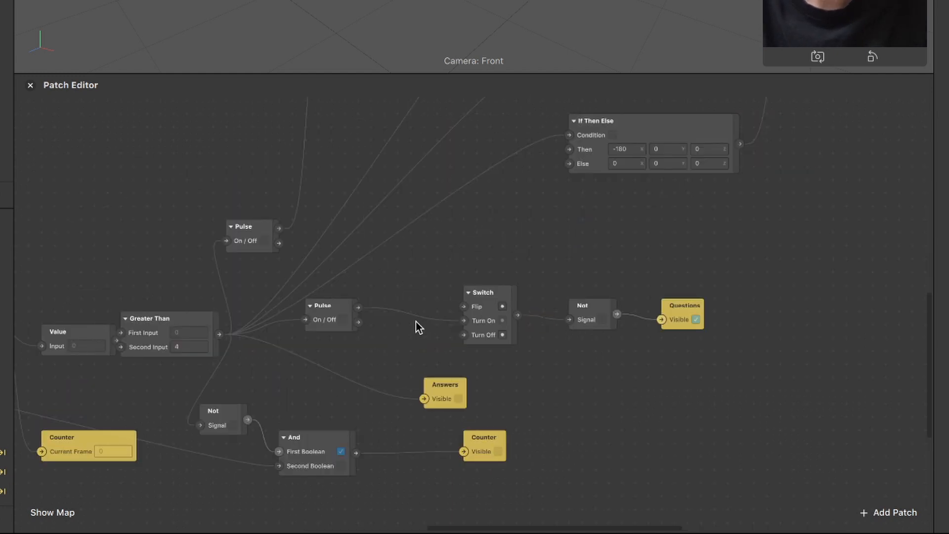
pyautogui.scroll(-2, 385, 263)
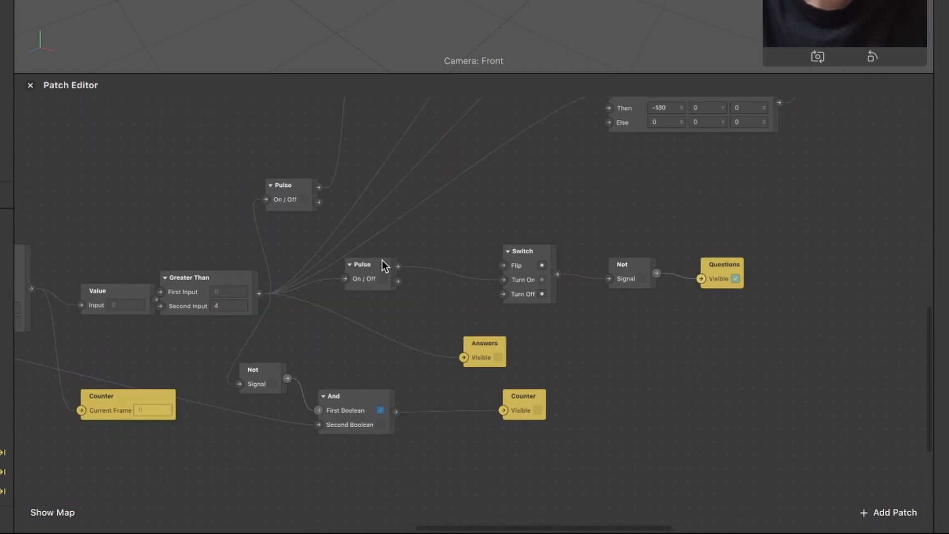
pyautogui.moveTo(374, 266); pyautogui.dragTo(453, 265)
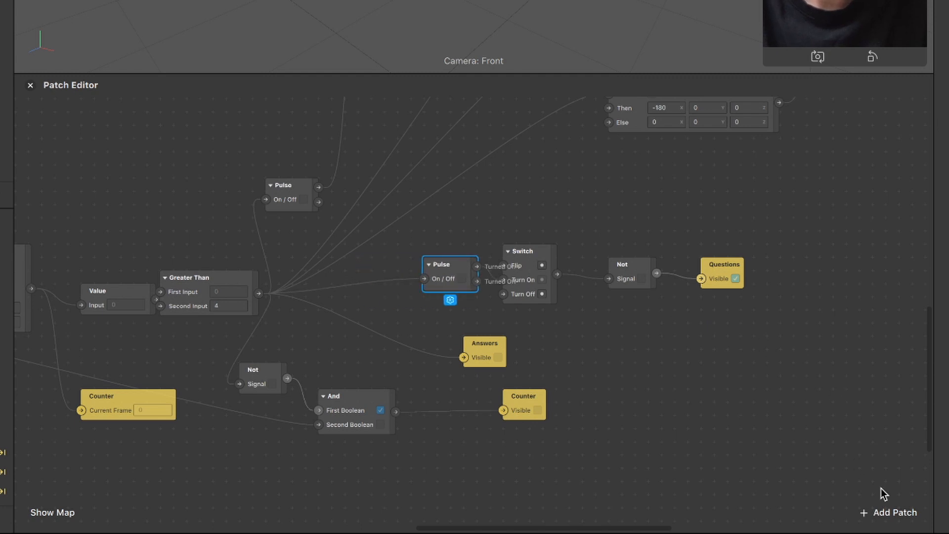
pyautogui.click(887, 506)
pyautogui.write('del')
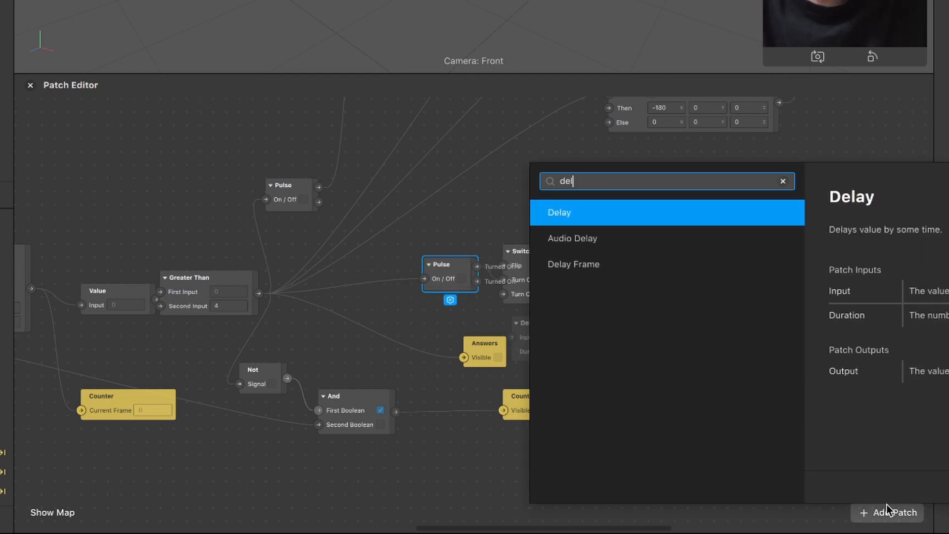
pyautogui.press('Return')
pyautogui.moveTo(536, 327); pyautogui.dragTo(367, 321)
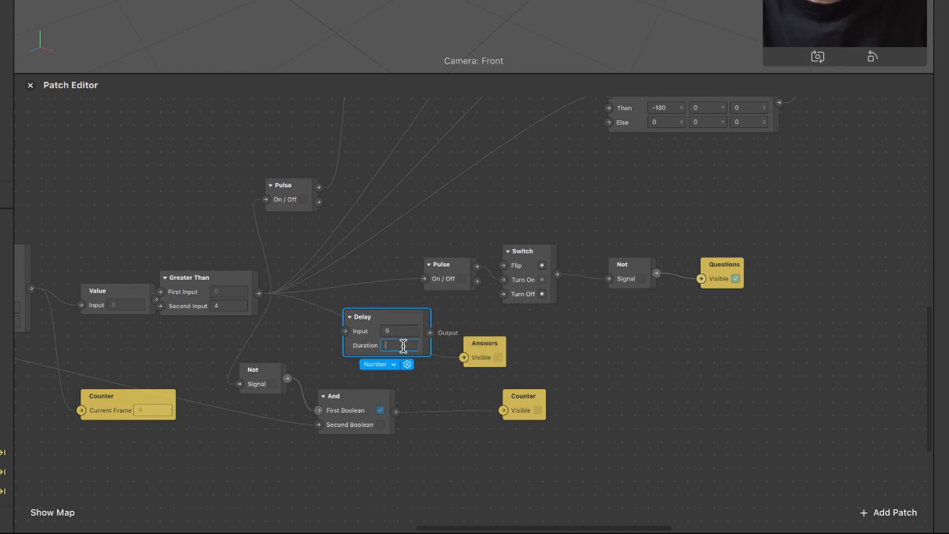
# Set the new Delay's Duration to 0,2 and route the Greater Than output through it to the Questions visibility Pulse
pyautogui.write('2')
pyautogui.press('Return')
pyautogui.moveTo(258, 293); pyautogui.dragTo(314, 312)
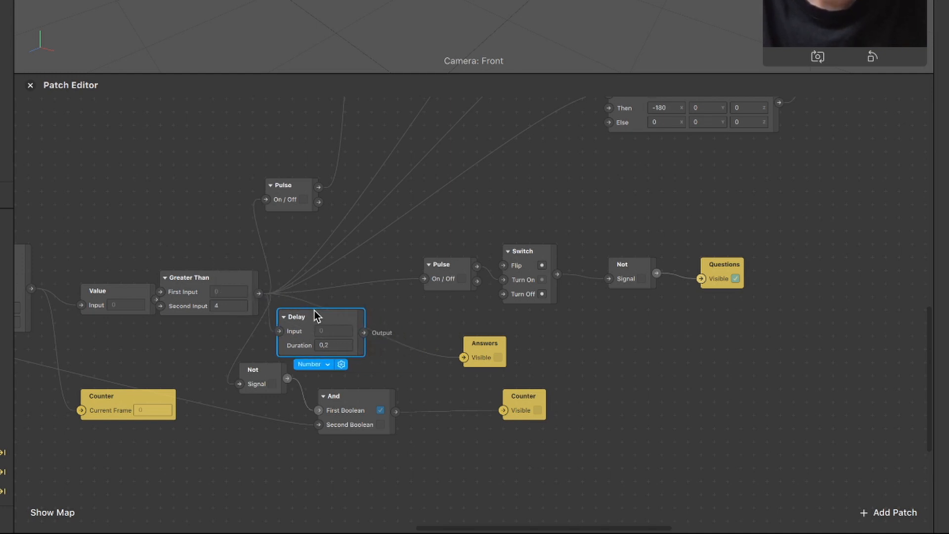
pyautogui.moveTo(364, 332); pyautogui.dragTo(424, 279)
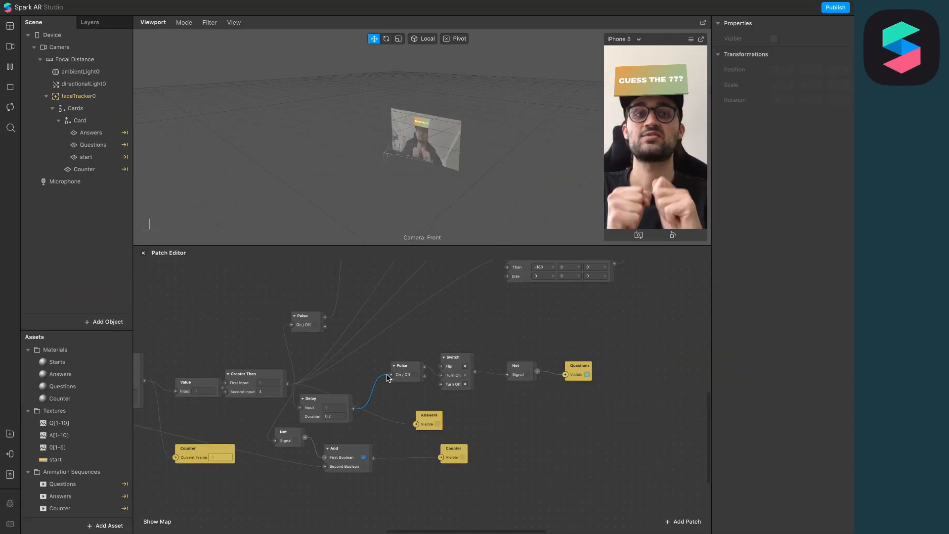
# Restart the effect and test the card sequence with a simulated screen tap in an enlarged preview
pyautogui.click(18, 108)
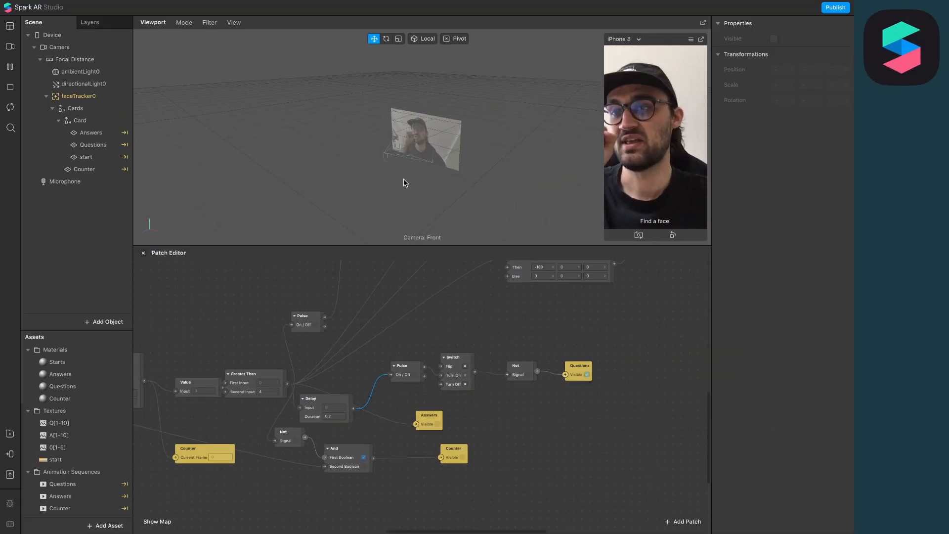
pyautogui.moveTo(434, 244); pyautogui.dragTo(434, 388)
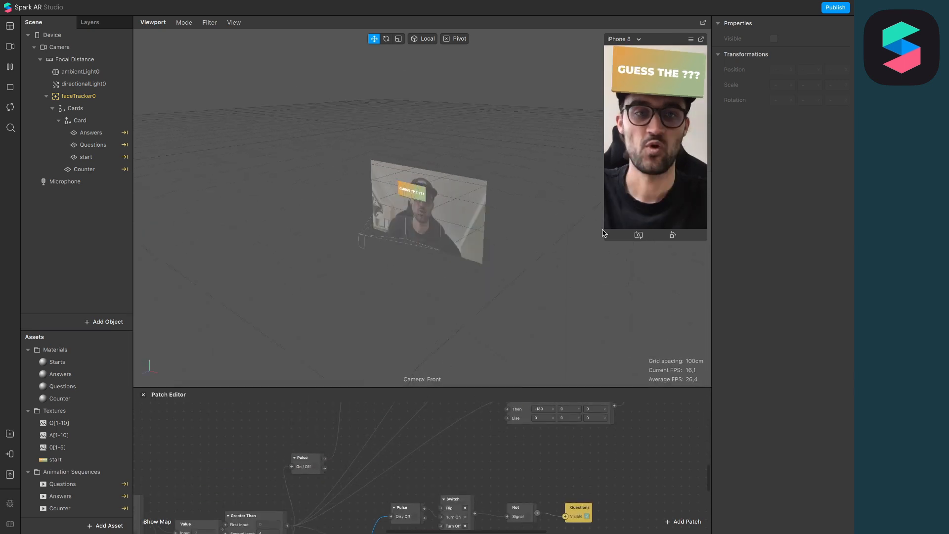
pyautogui.click(611, 170)
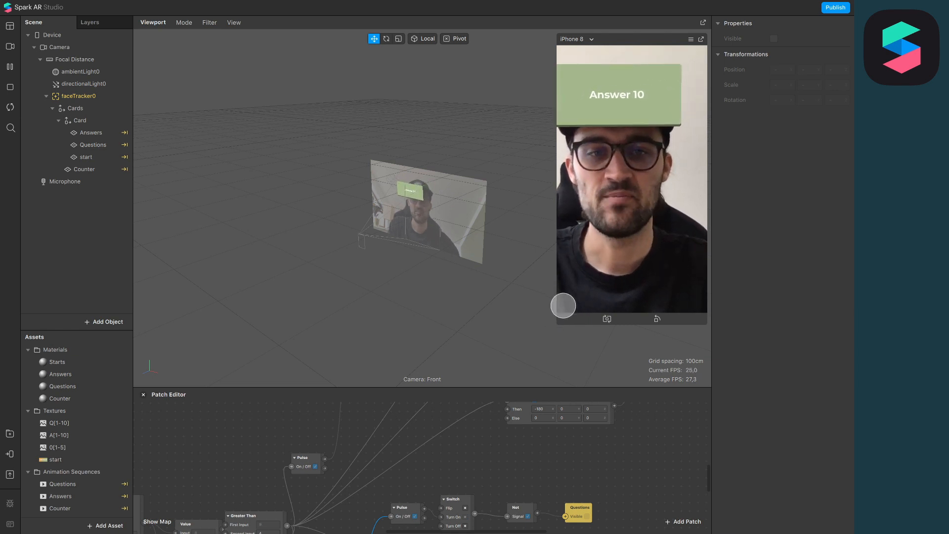
pyautogui.moveTo(557, 324); pyautogui.dragTo(645, 216)
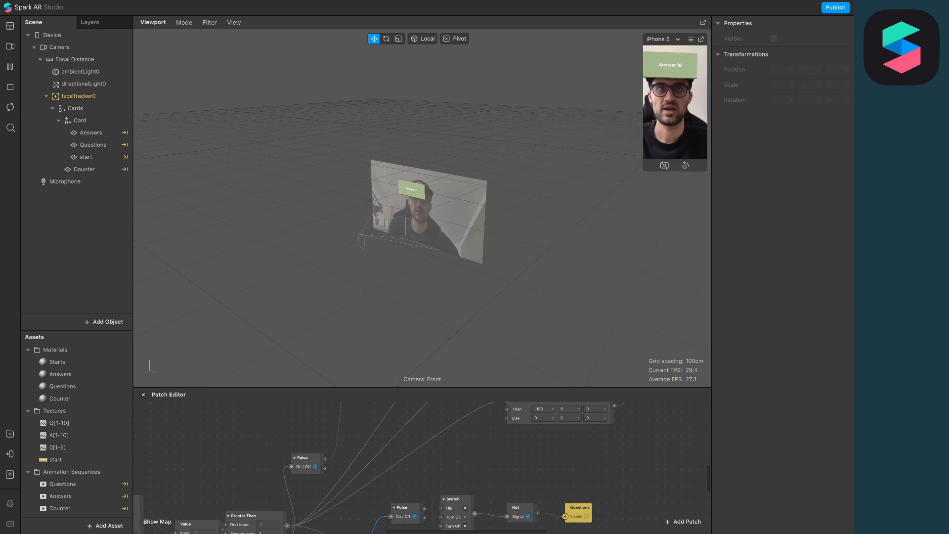
# Set the Duration of the lower Animation patch, played by the Greater Than Pulse, to 0,2
pyautogui.moveTo(436, 385); pyautogui.dragTo(472, 224)
pyautogui.hscroll(-3, 417, 307)
pyautogui.scroll(2, 417, 308)
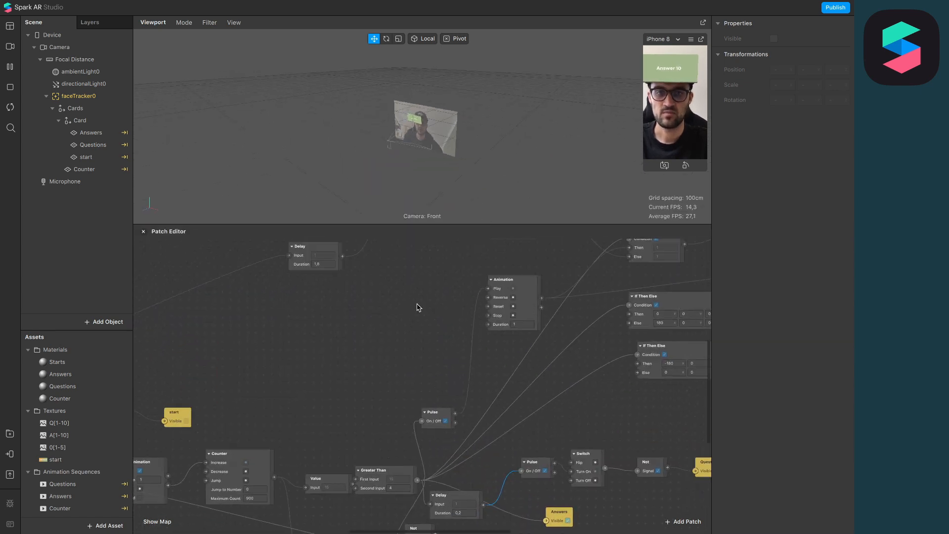
pyautogui.scroll(2, 417, 308)
pyautogui.hscroll(2, 417, 307)
pyautogui.hscroll(3, 451, 341)
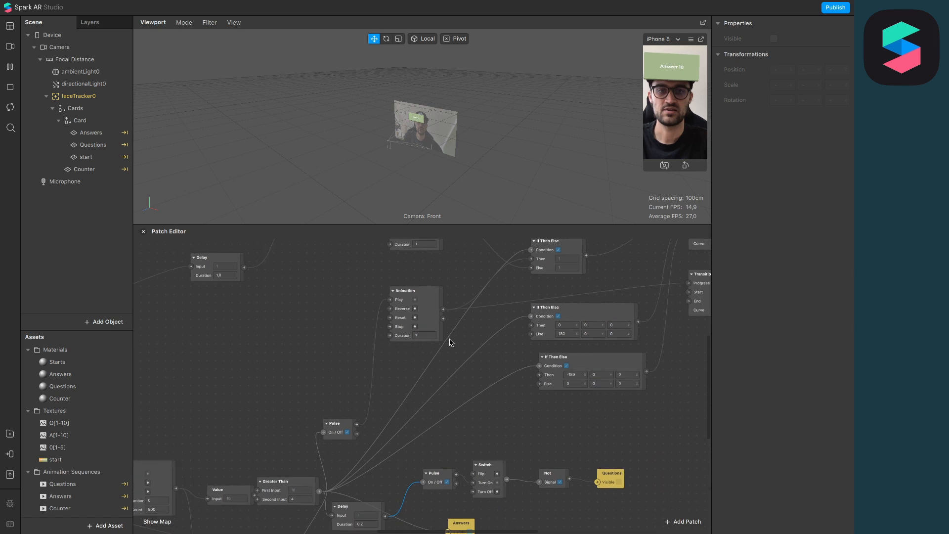
pyautogui.scroll(5, 448, 339)
pyautogui.click(383, 331)
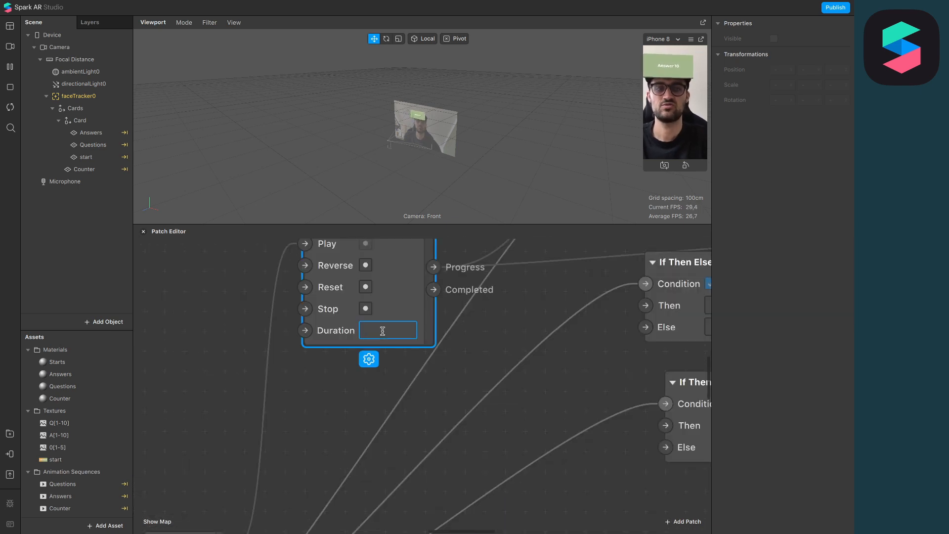
pyautogui.write('0,2')
pyautogui.press('Return')
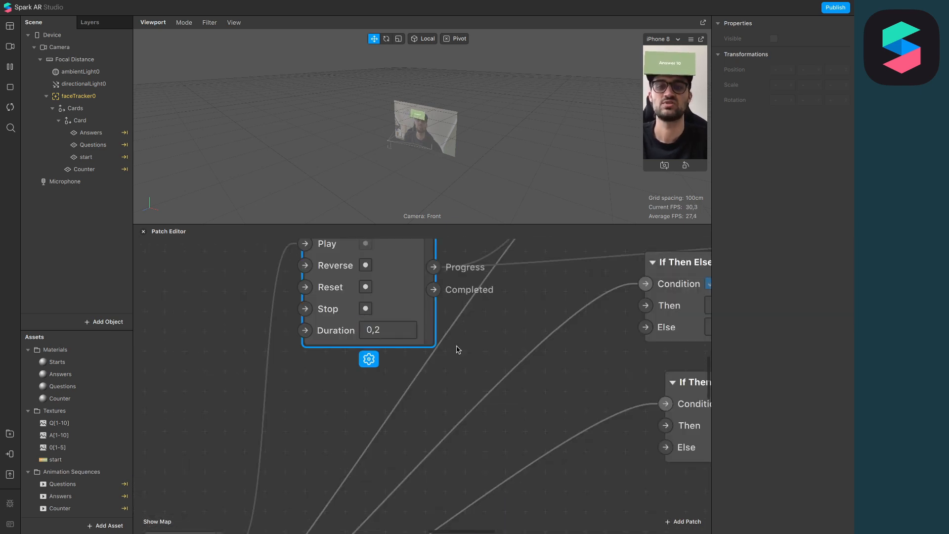
# Set the Duration of the upper Animation patch, played by the delayed start Pulse, to 0,2
pyautogui.scroll(8, 455, 348)
pyautogui.click(388, 378)
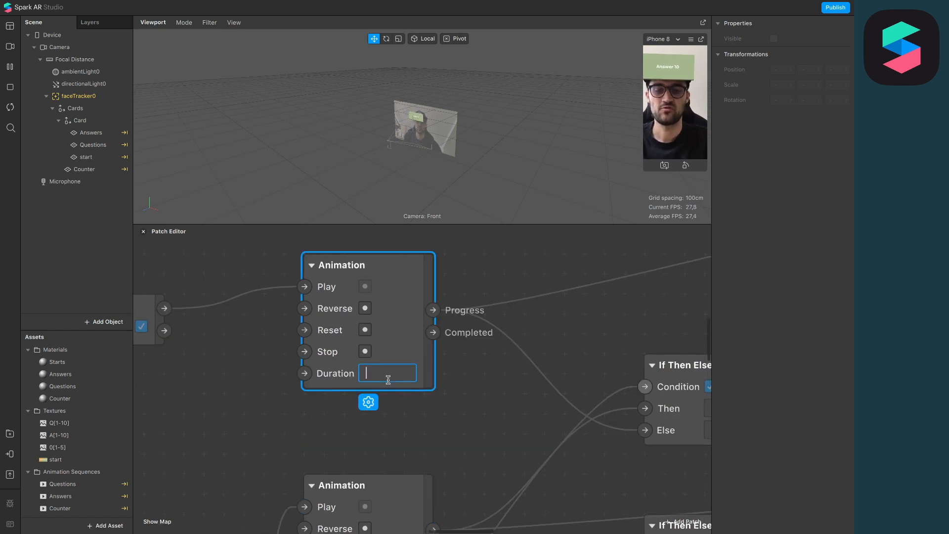
pyautogui.write('0,2')
pyautogui.press('Return')
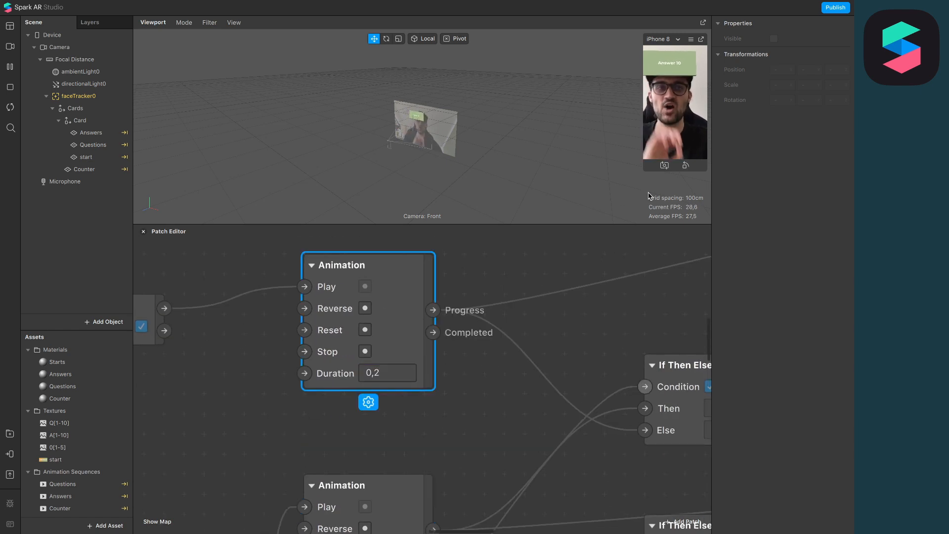
# Enlarge the preview, restart the effect and tap the simulated screen to check the faster card rotations
pyautogui.moveTo(589, 226); pyautogui.dragTo(588, 424)
pyautogui.moveTo(644, 170); pyautogui.dragTo(509, 388)
pyautogui.click(10, 109)
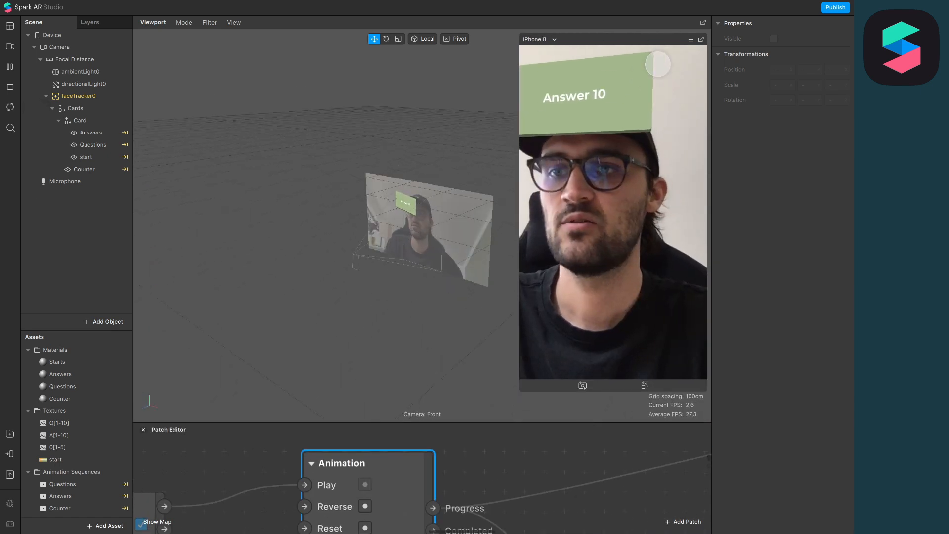
pyautogui.click(690, 39)
pyautogui.click(701, 59)
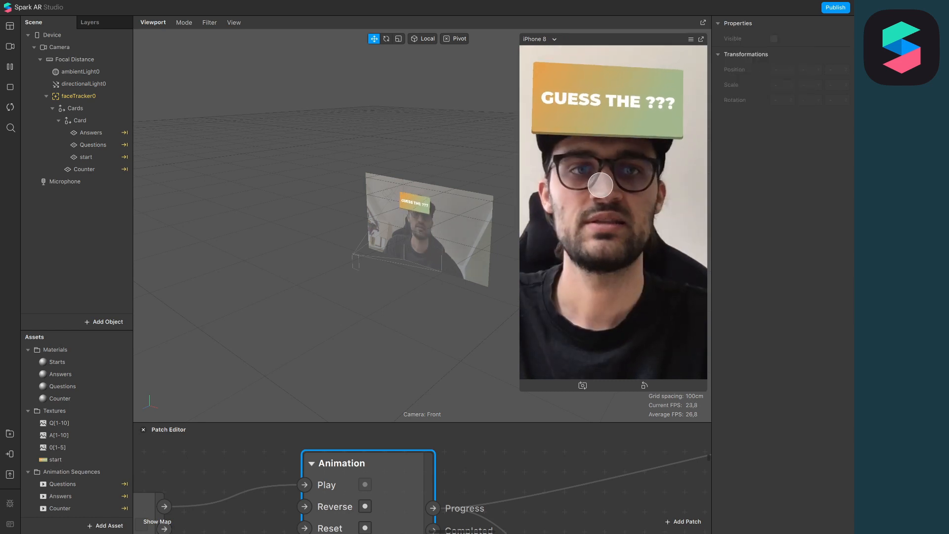
pyautogui.click(600, 185)
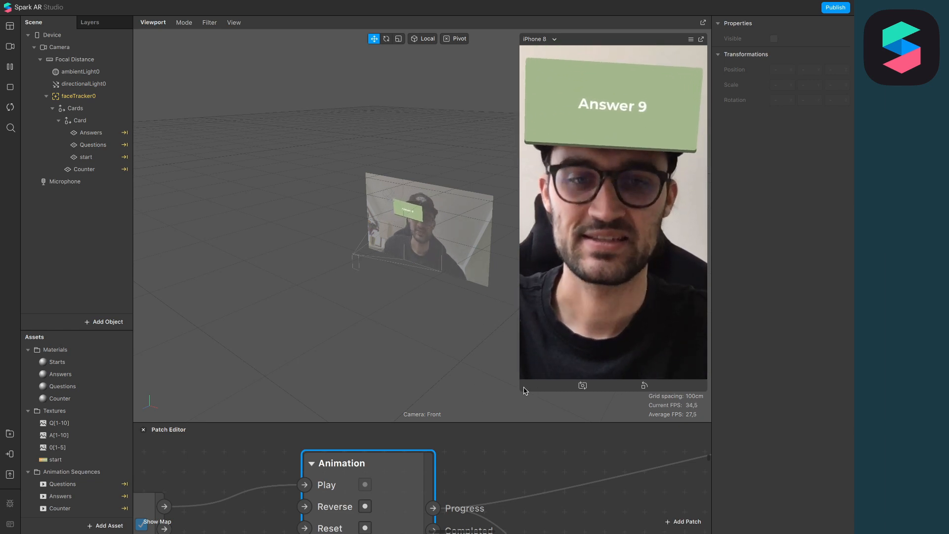
pyautogui.moveTo(541, 390); pyautogui.dragTo(626, 256)
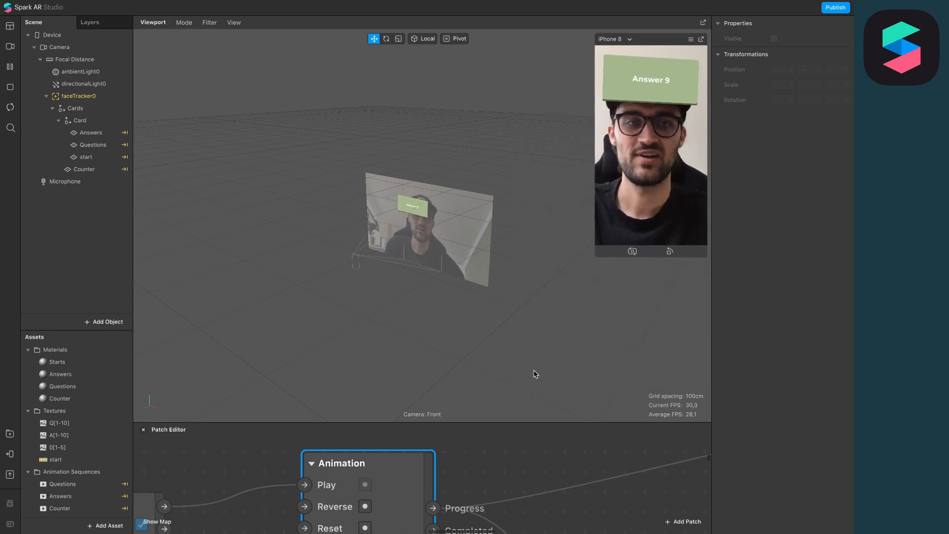
# Examine the patch graph from the Animation patches back to the Screen Tap, Random and Round patches
pyautogui.moveTo(495, 423); pyautogui.dragTo(535, 287)
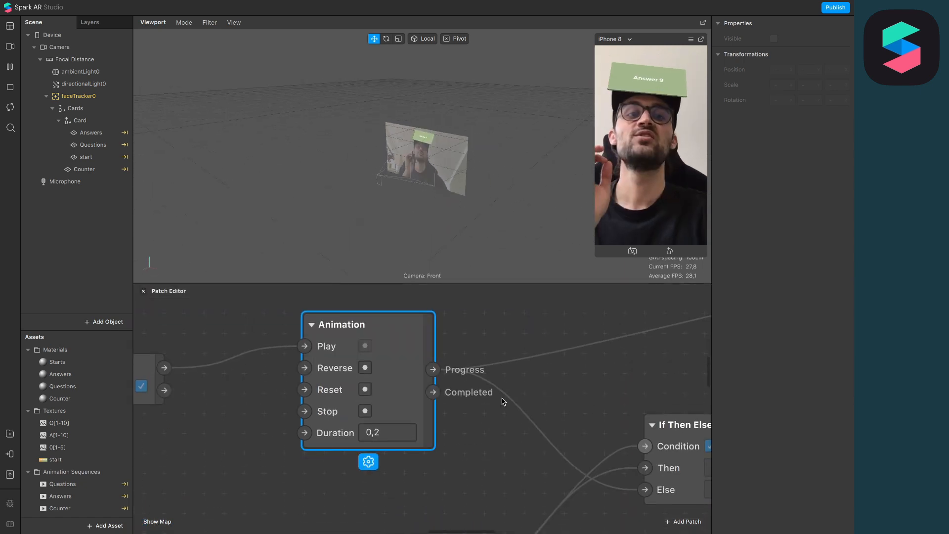
pyautogui.scroll(-5, 503, 401)
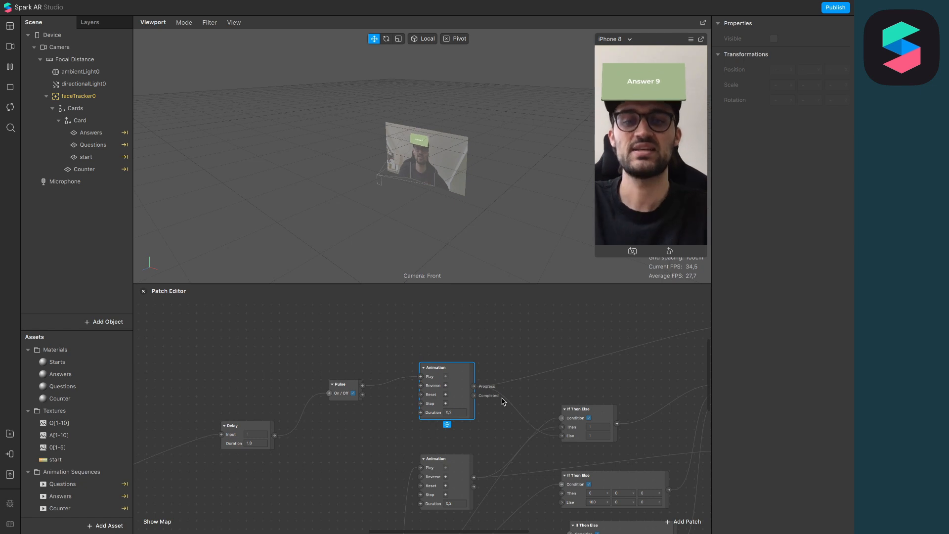
pyautogui.scroll(-3, 502, 401)
pyautogui.scroll(-5, 503, 400)
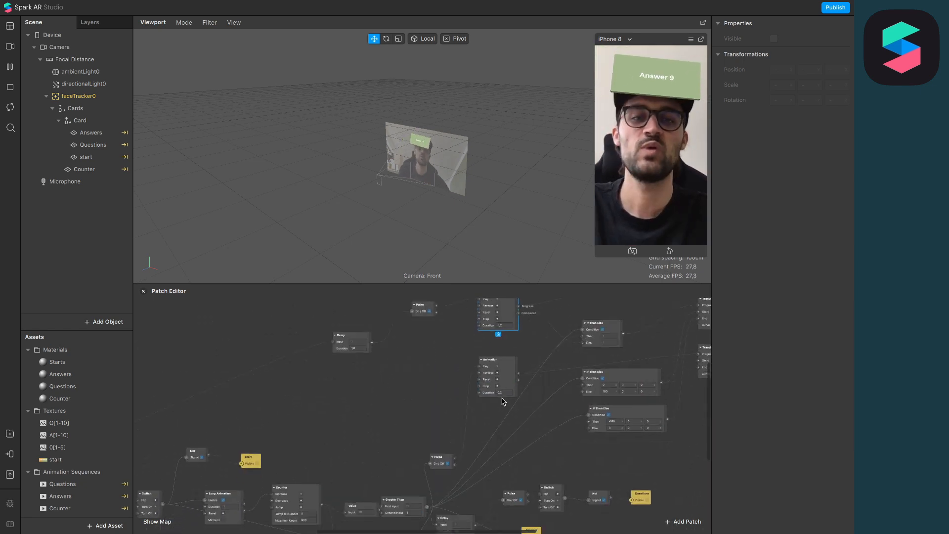
pyautogui.hscroll(-4, 502, 401)
pyautogui.scroll(-3, 502, 401)
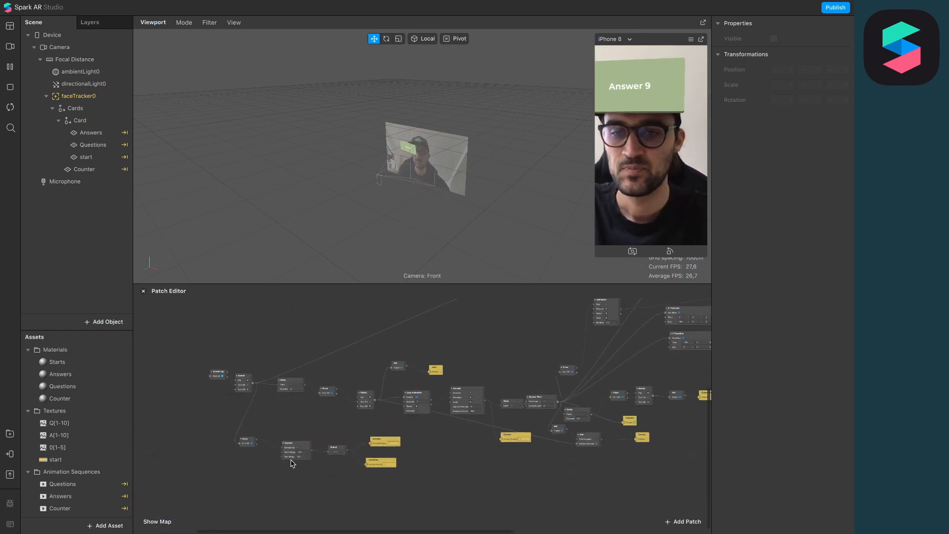
pyautogui.scroll(3, 279, 447)
pyautogui.hscroll(-2, 280, 447)
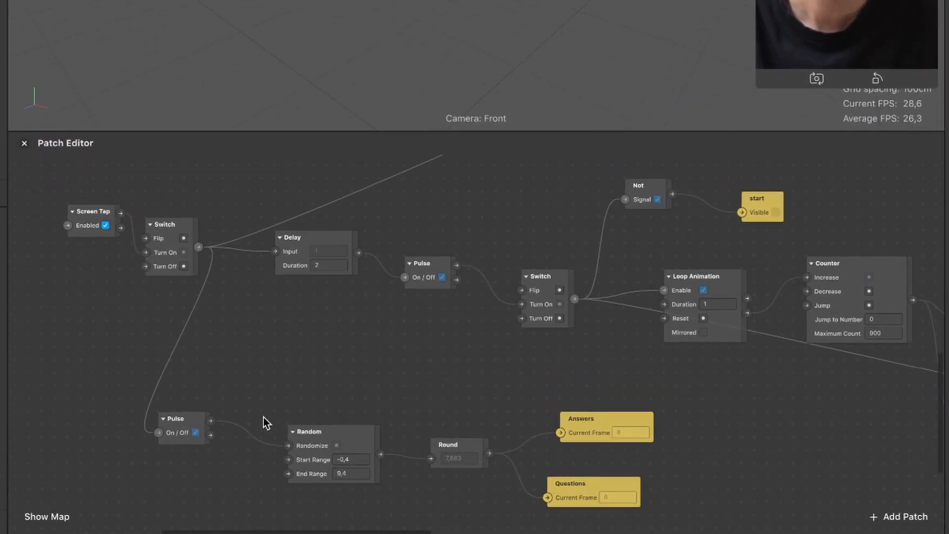